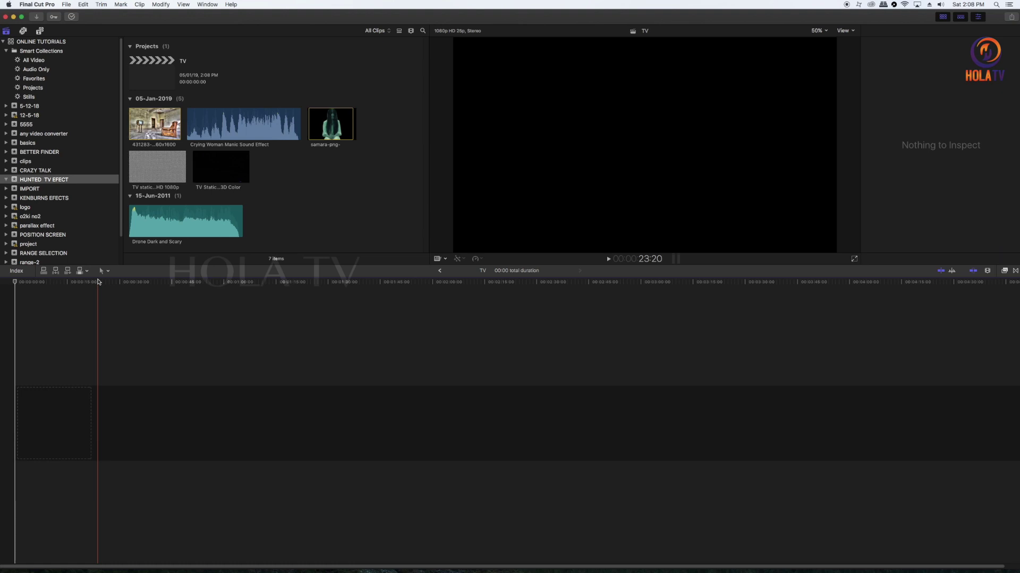
# - Append the abandoned-room image 431283-Kysb_2560x1600 to the empty timeline and lengthen its clip to about 02:12:15
pyautogui.click(154, 124)
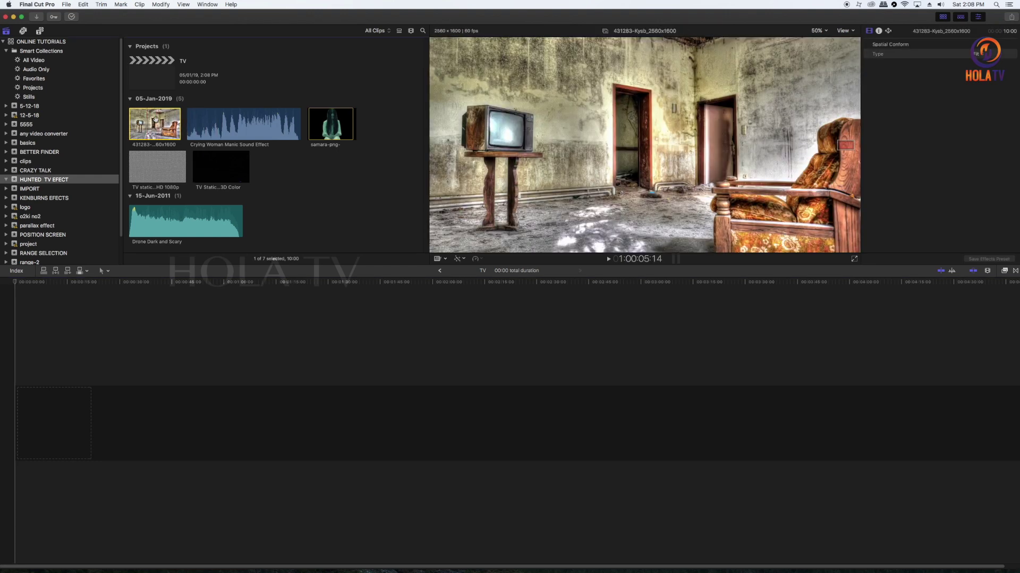
pyautogui.press('e')
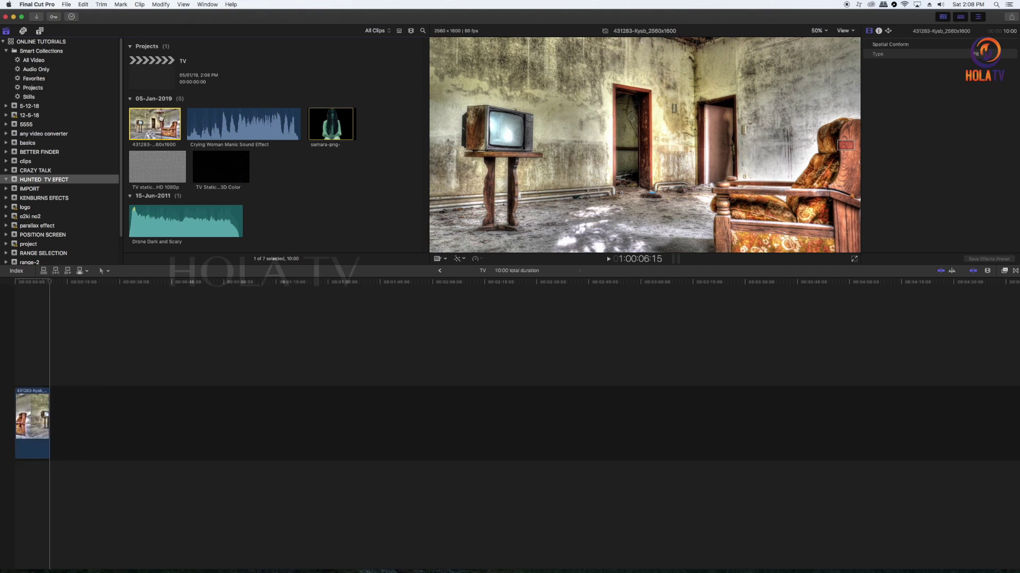
pyautogui.moveTo(49, 420); pyautogui.dragTo(331, 323)
pyautogui.click(246, 300)
pyautogui.click(198, 300)
pyautogui.click(232, 406)
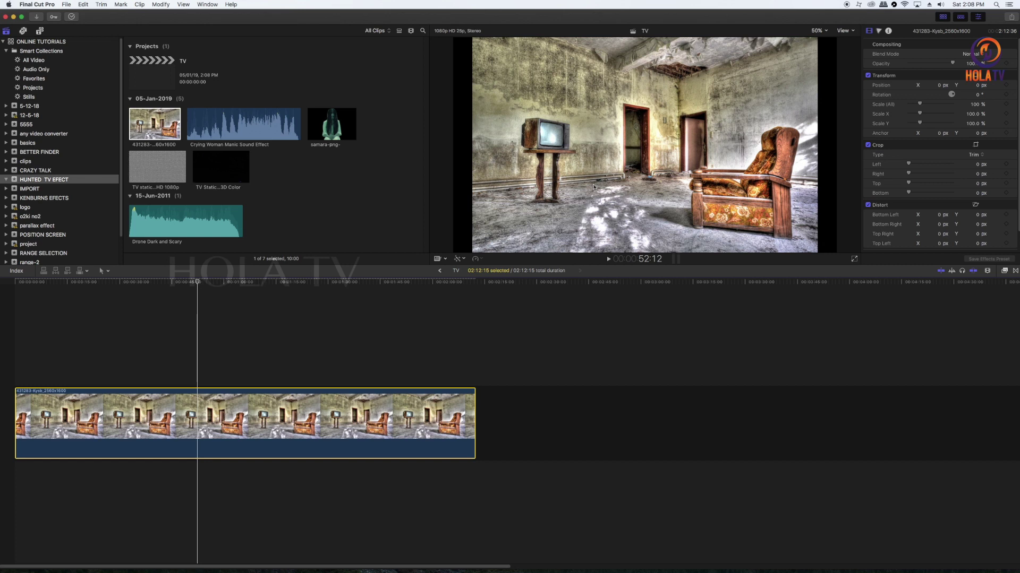
# - Add a Hue/Saturation Curves color correction to the room clip
pyautogui.click(879, 32)
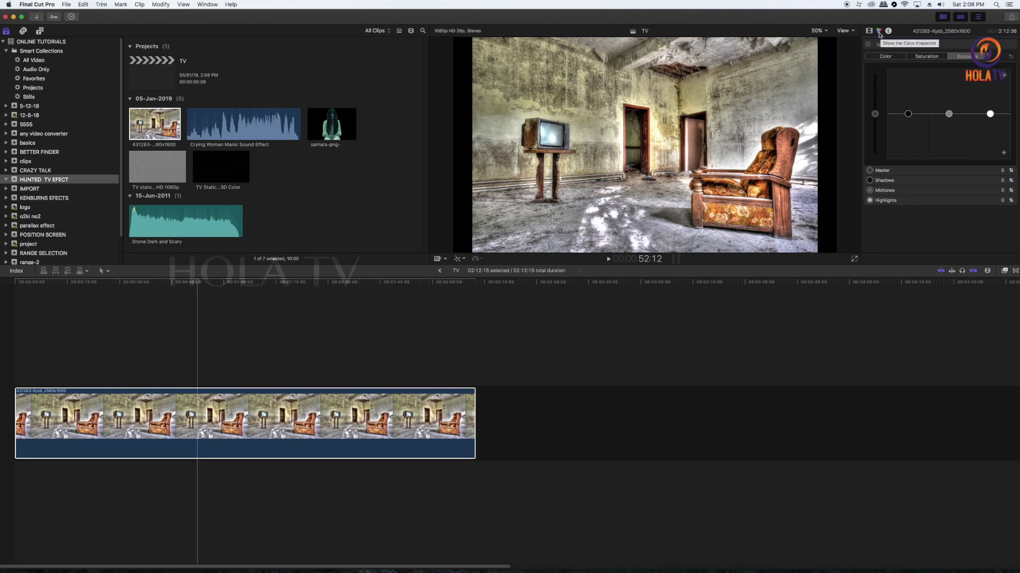
pyautogui.click(908, 45)
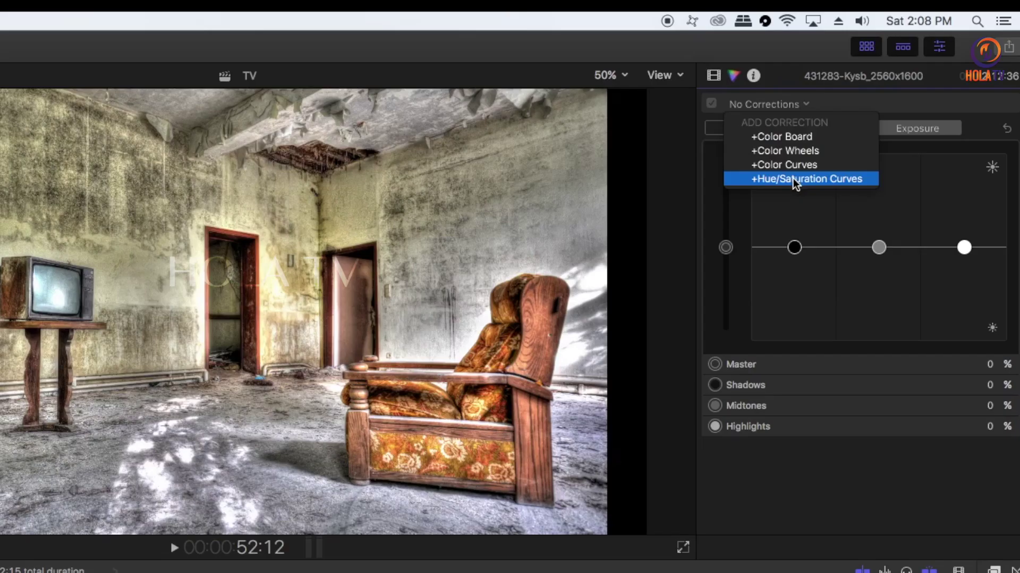
pyautogui.click(907, 81)
# - Sample the yellowish wall for the Hue vs Luma curve and lower its yellow point strongly to darken that hue
pyautogui.scroll(-15, 997, 251)
pyautogui.scroll(2, 871, 319)
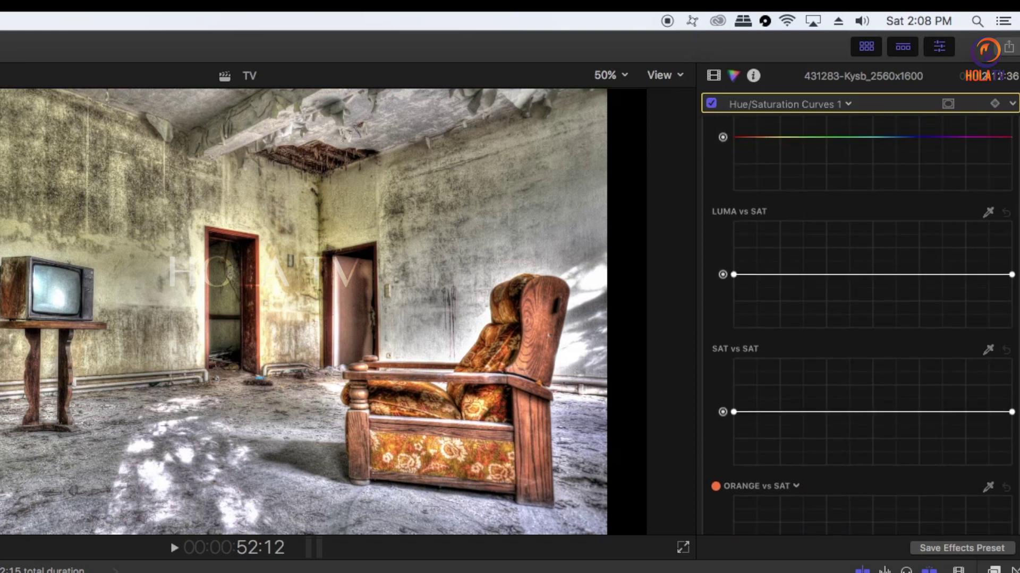
pyautogui.scroll(-4, 863, 315)
pyautogui.scroll(6, 864, 315)
pyautogui.scroll(4, 867, 326)
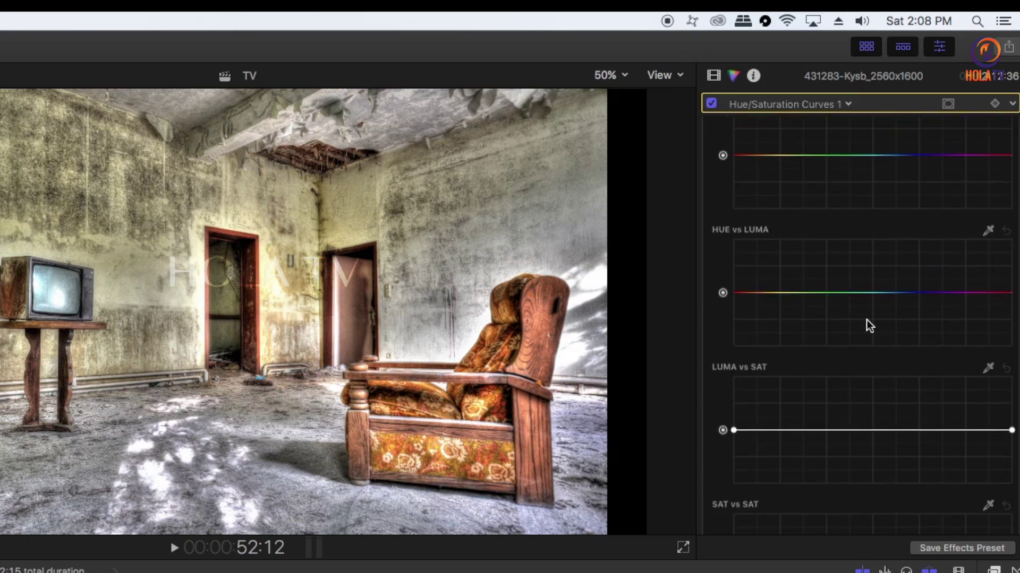
pyautogui.click(988, 231)
pyautogui.click(99, 190)
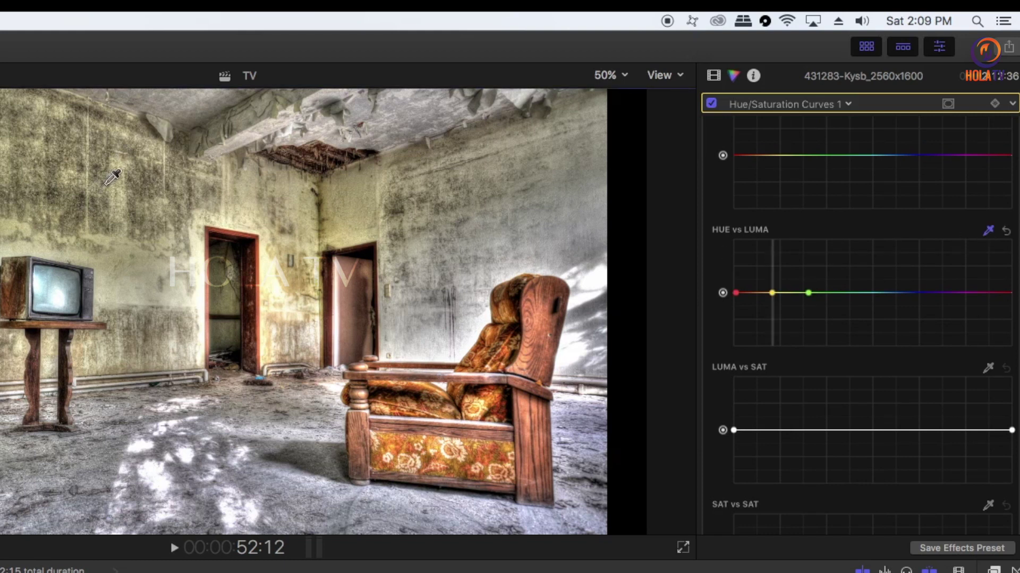
pyautogui.moveTo(775, 297); pyautogui.dragTo(775, 341)
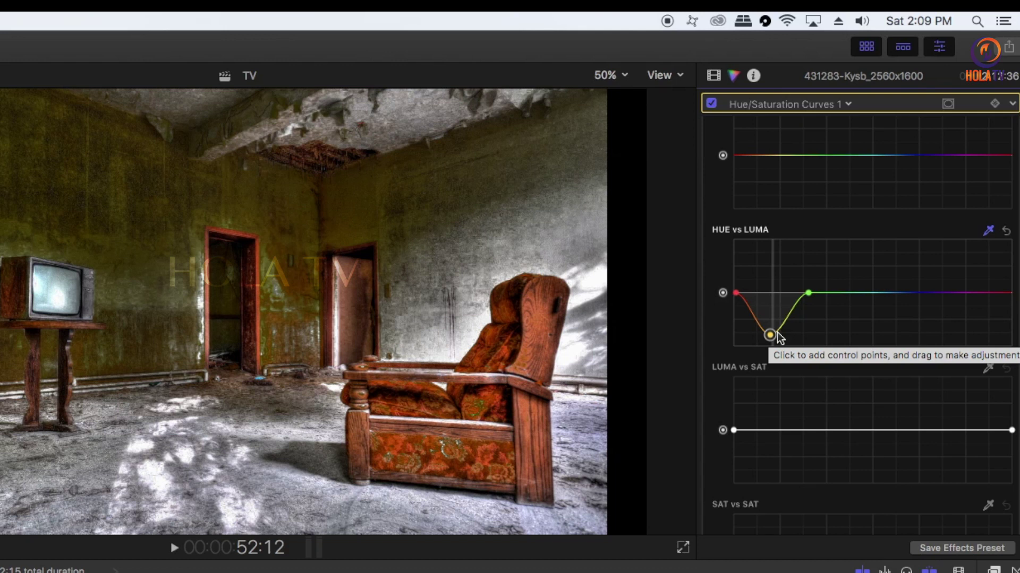
# - Apply the Color Board effect from the Color video effects to the room clip
pyautogui.click(958, 572)
pyautogui.click(994, 571)
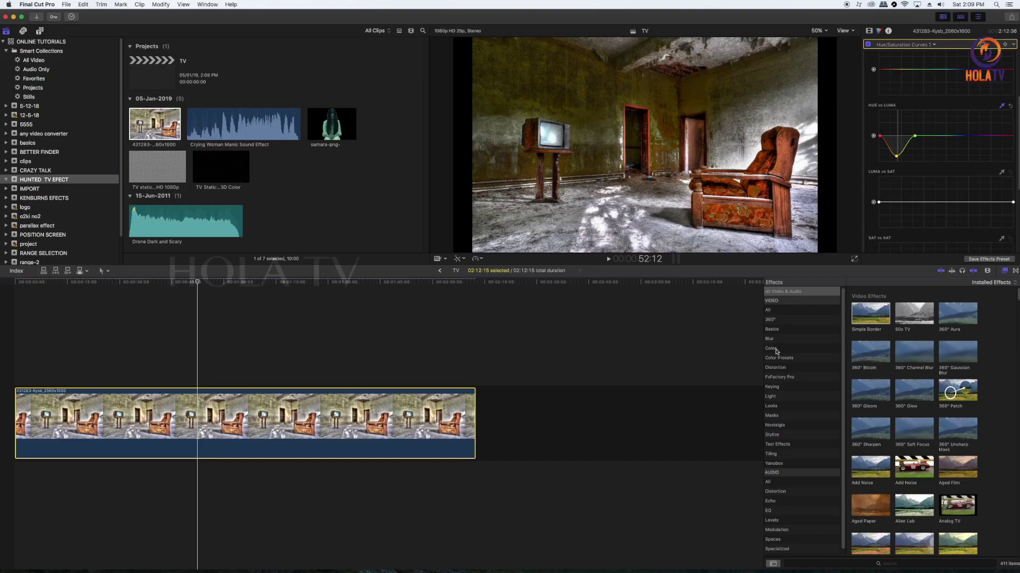
pyautogui.click(776, 348)
pyautogui.moveTo(874, 352); pyautogui.dragTo(393, 393)
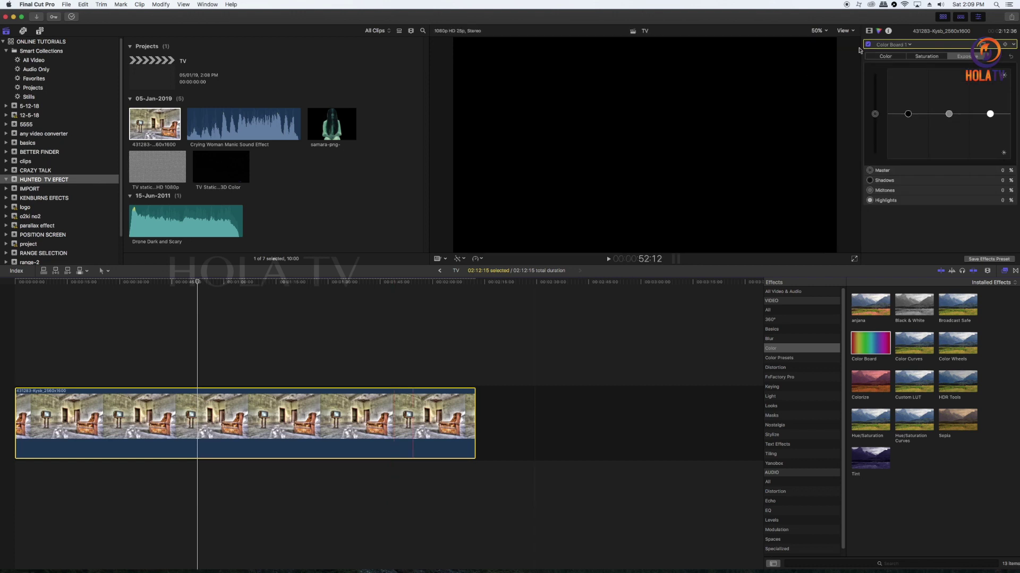
# - Add a shape mask to the first Color Board and reshape it into a wide rectangle covering the room's floor
pyautogui.click(955, 48)
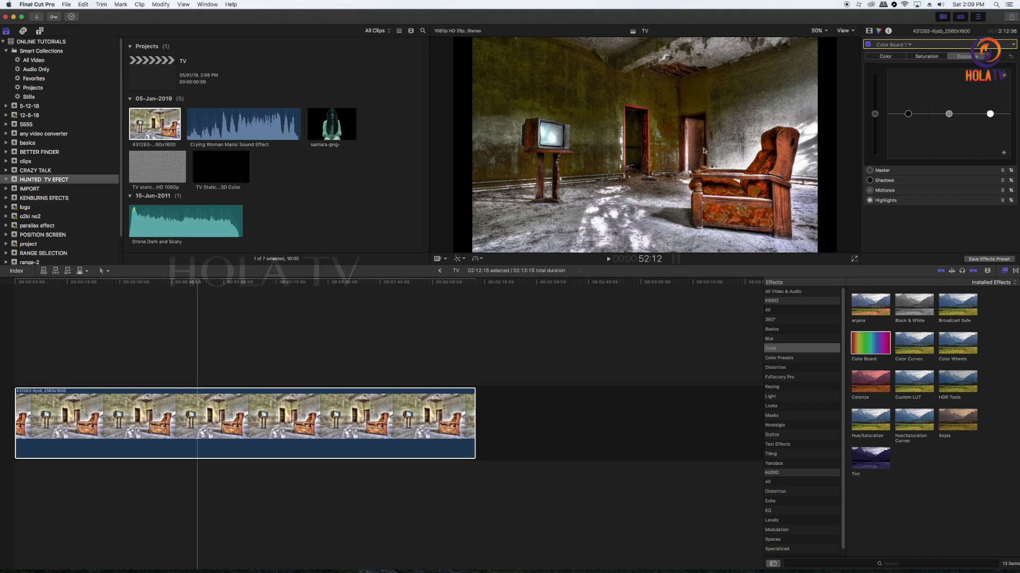
pyautogui.click(984, 47)
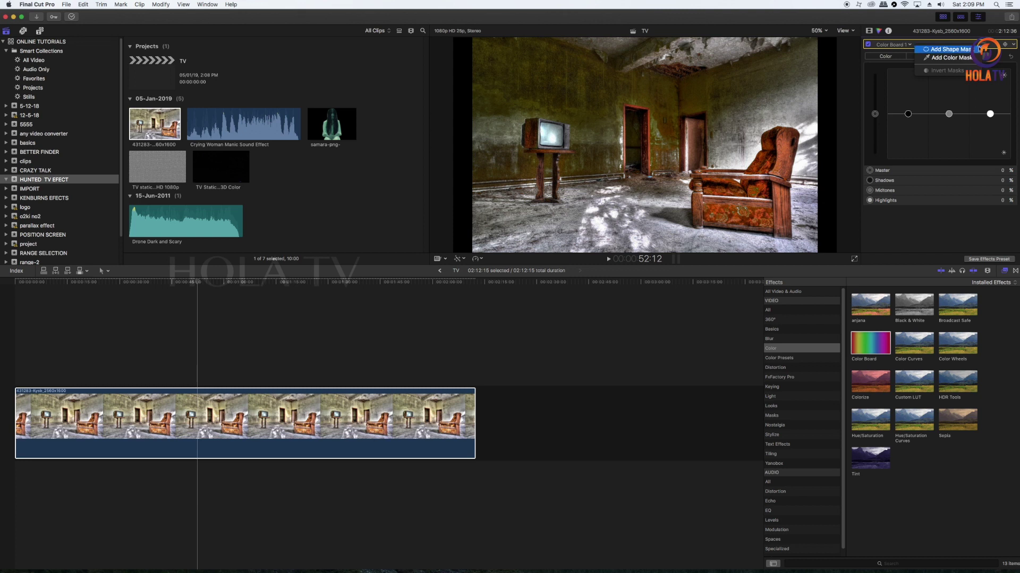
pyautogui.click(952, 49)
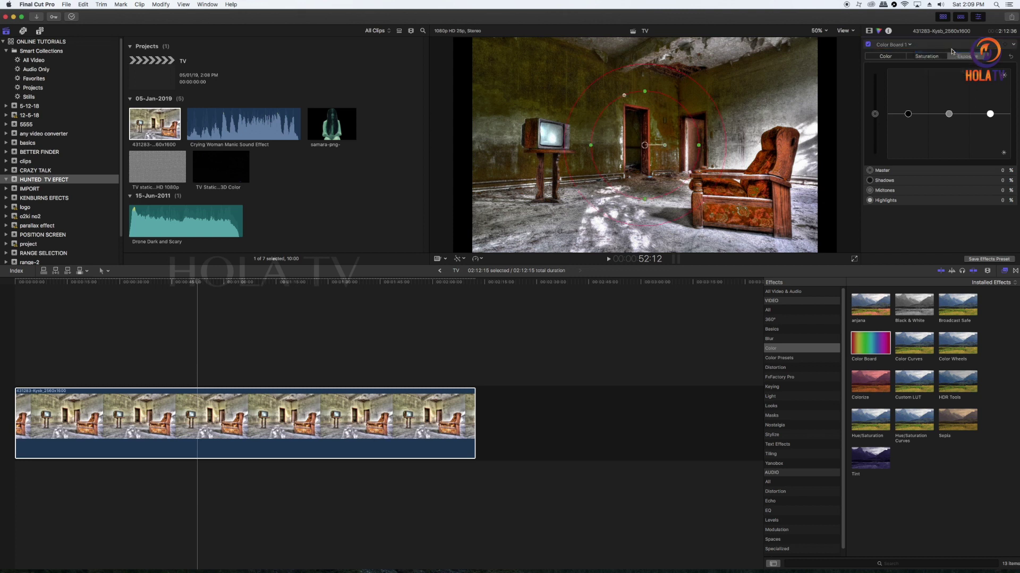
pyautogui.moveTo(624, 96); pyautogui.dragTo(501, 211)
pyautogui.moveTo(652, 220); pyautogui.dragTo(657, 233)
pyautogui.moveTo(758, 224)
pyautogui.mouseDown()
pyautogui.moveTo(815, 223)
pyautogui.moveTo(757, 224)
pyautogui.mouseUp()
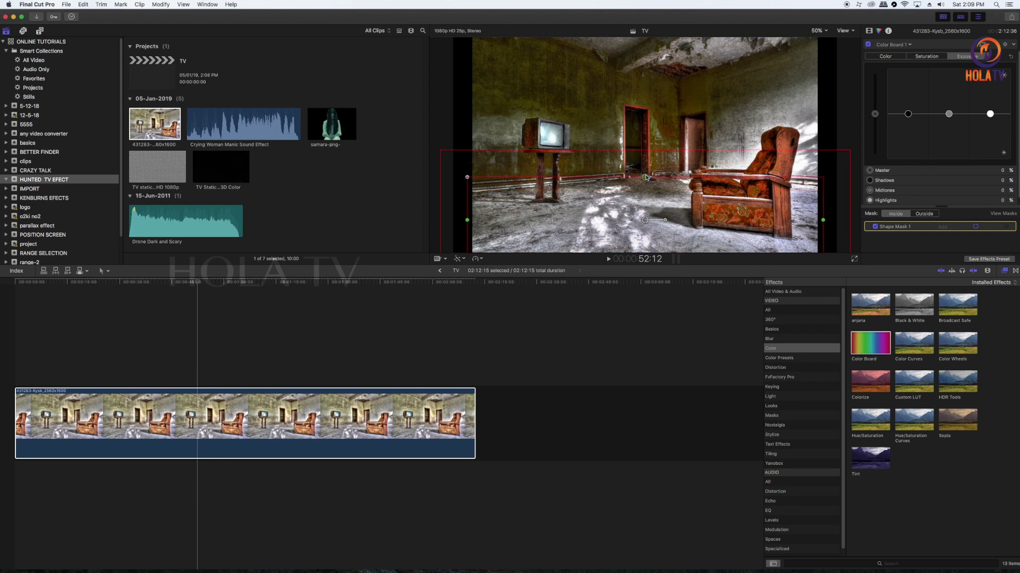
pyautogui.moveTo(665, 220); pyautogui.dragTo(666, 207)
pyautogui.press('super+z')
pyautogui.moveTo(667, 207); pyautogui.dragTo(674, 192)
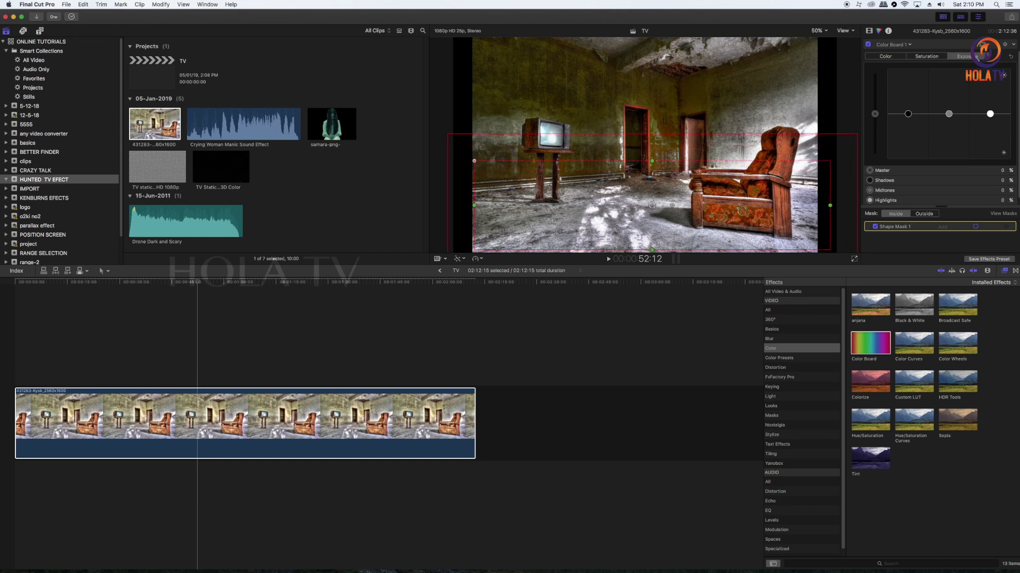
# - Darken the masked floor's exposure by setting Highlights to -74% and Midtones to -35%
pyautogui.moveTo(991, 113); pyautogui.dragTo(988, 147)
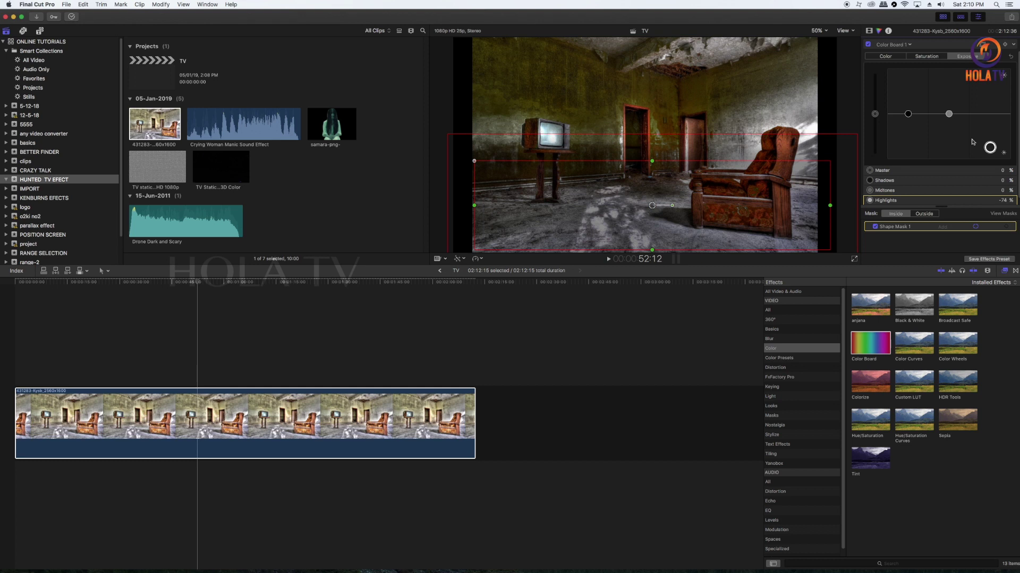
pyautogui.moveTo(908, 114)
pyautogui.mouseDown()
pyautogui.moveTo(908, 127)
pyautogui.moveTo(909, 114)
pyautogui.mouseUp()
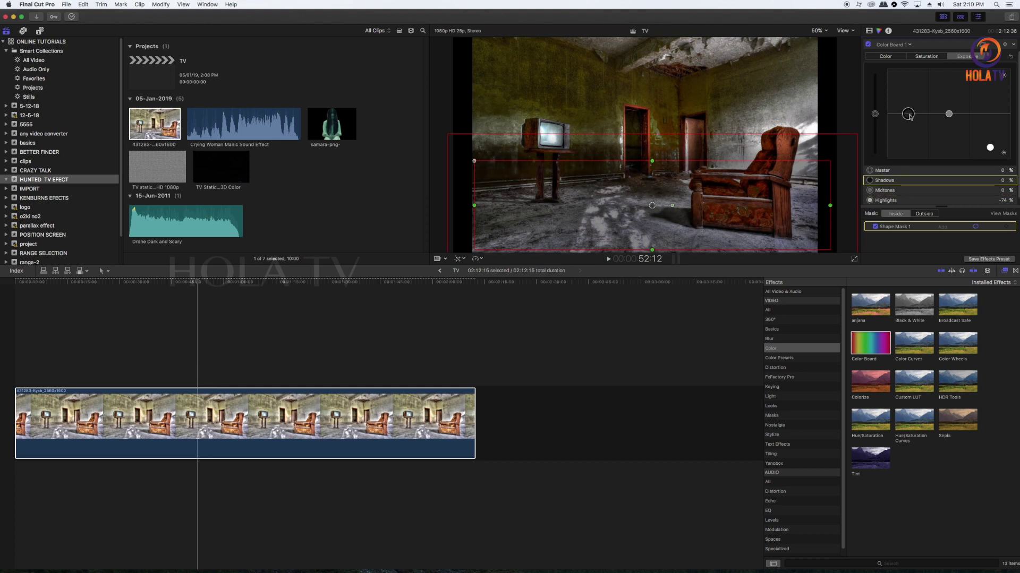
pyautogui.moveTo(949, 115); pyautogui.dragTo(947, 132)
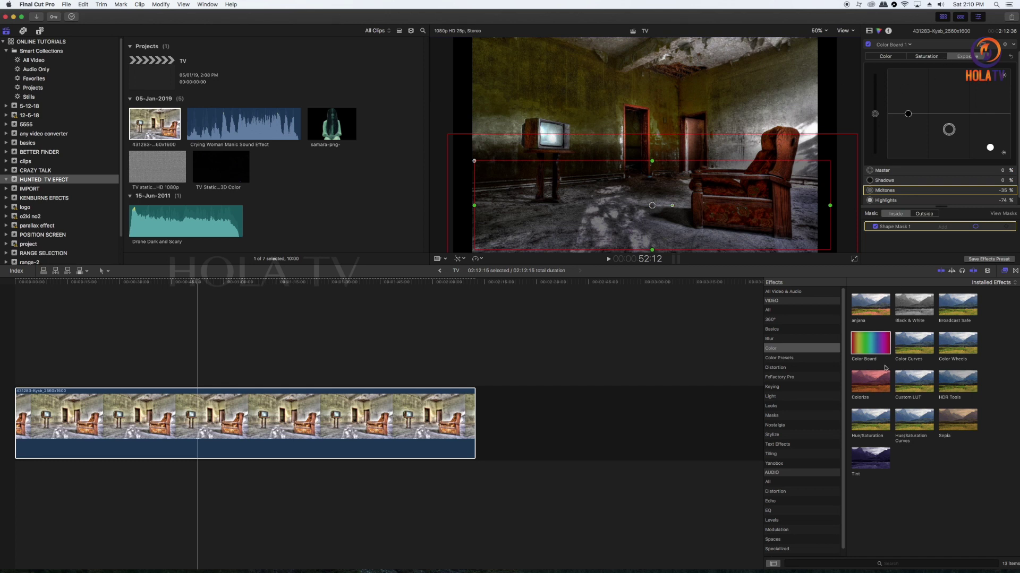
# - Apply a second Color Board to the clip with a rounded rectangular shape mask over the bright wall behind the armchair
pyautogui.moveTo(870, 350); pyautogui.dragTo(369, 408)
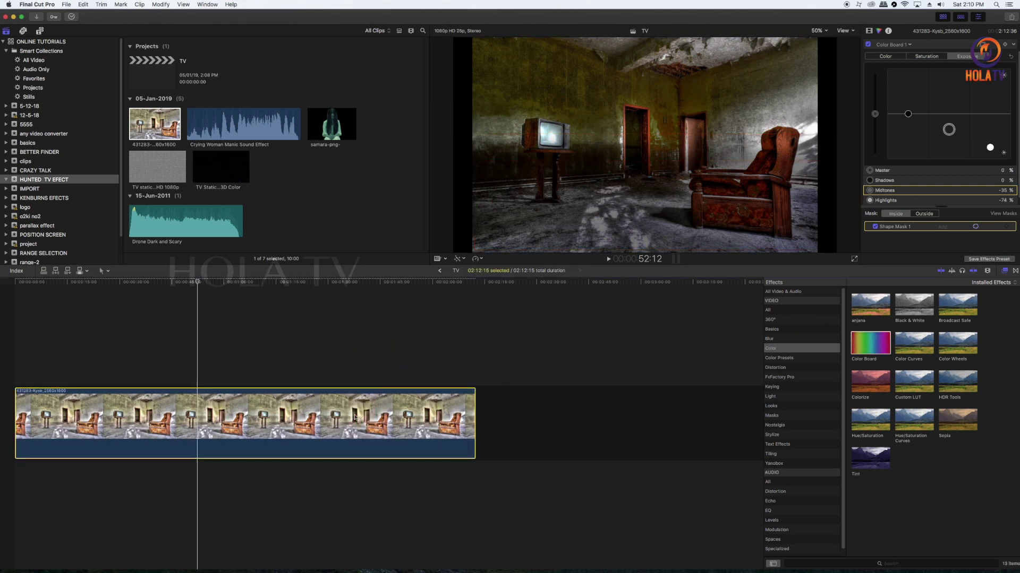
pyautogui.click(984, 48)
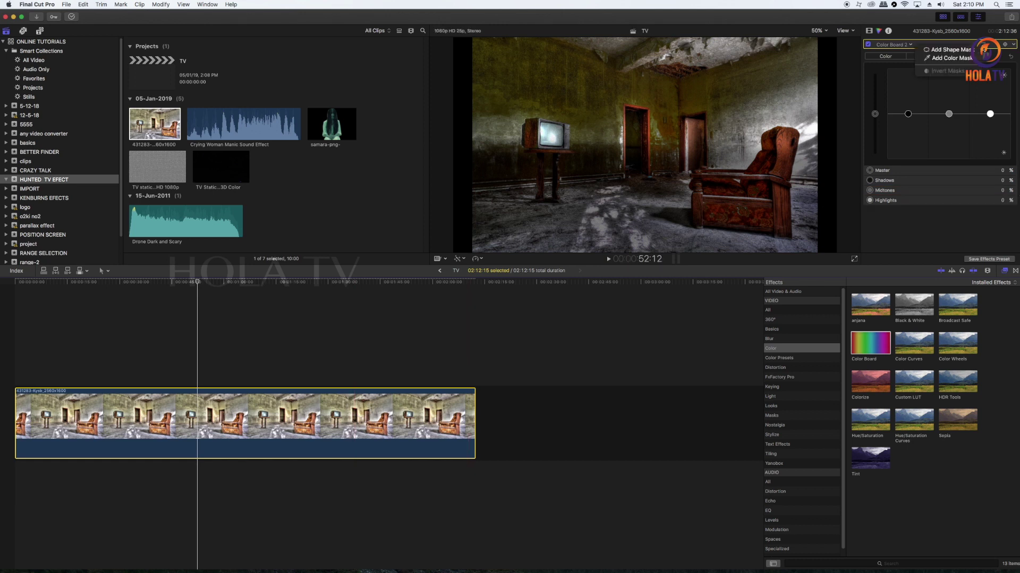
pyautogui.click(940, 51)
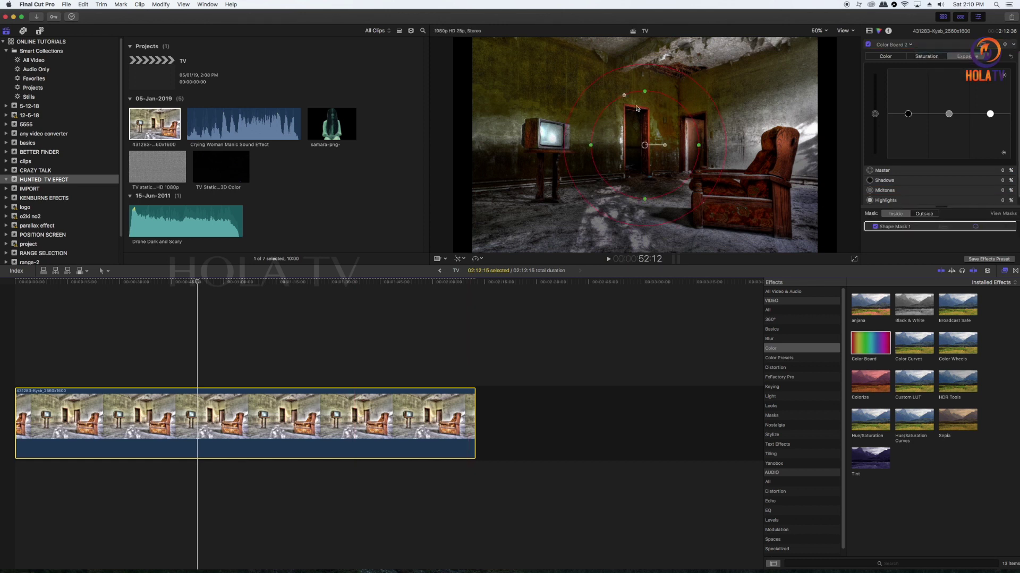
pyautogui.moveTo(624, 98); pyautogui.dragTo(602, 80)
pyautogui.moveTo(637, 139); pyautogui.dragTo(767, 97)
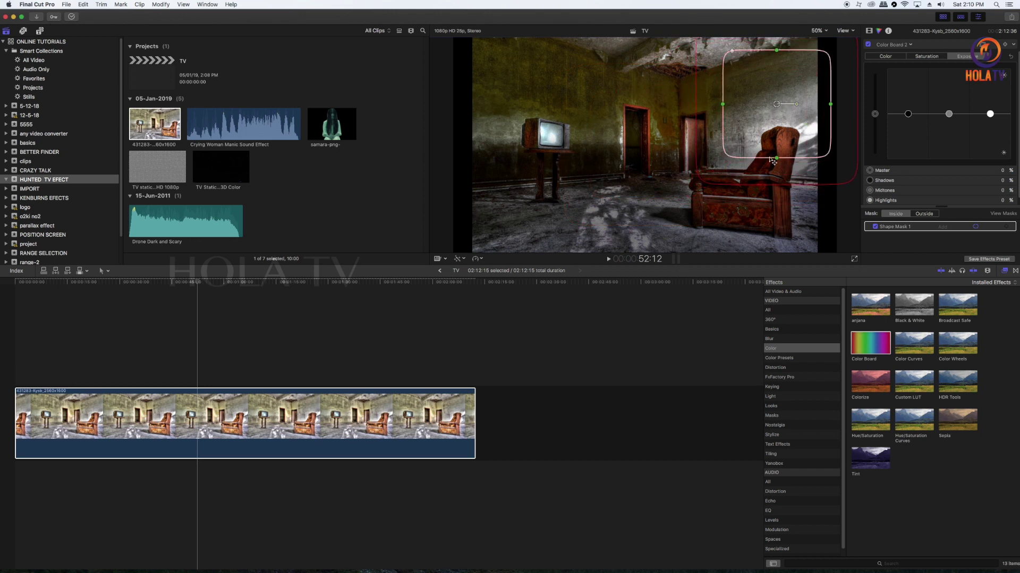
pyautogui.moveTo(777, 158); pyautogui.dragTo(779, 191)
# - Set the masked wall's exposure to Highlights -52%, Midtones -14% and Shadows -1%, and move the playhead to about 1:08:23
pyautogui.moveTo(991, 116); pyautogui.dragTo(986, 140)
pyautogui.moveTo(908, 114); pyautogui.dragTo(949, 120)
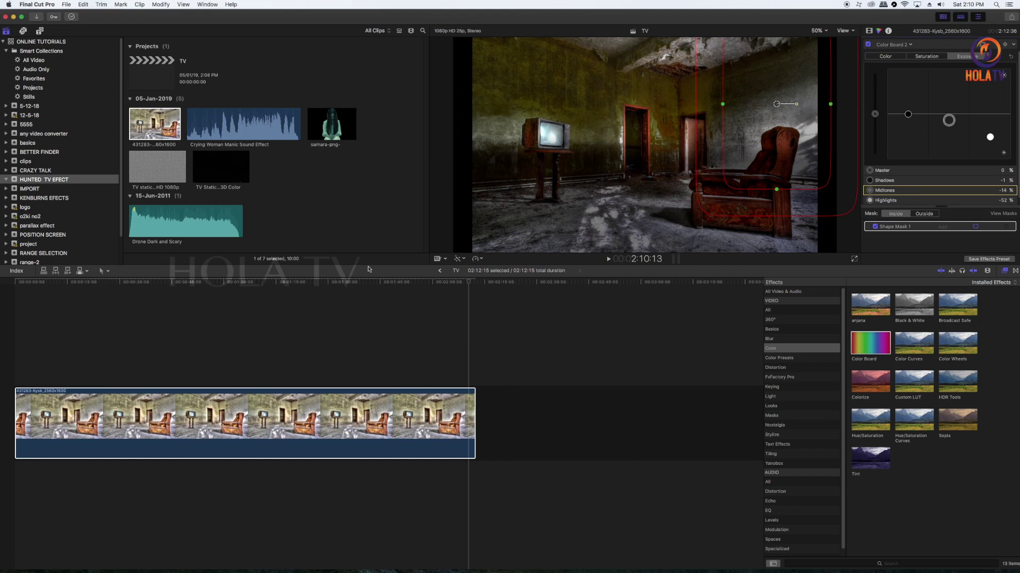
pyautogui.click(335, 282)
pyautogui.moveTo(334, 285); pyautogui.dragTo(256, 283)
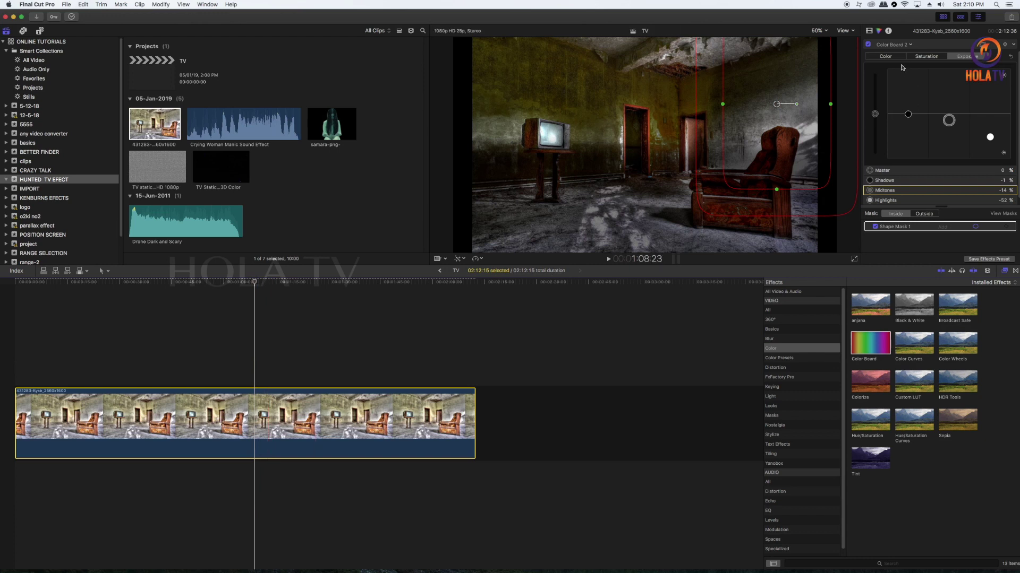
# - Add a second Hue/Saturation Curves correction and lower the sampled wall's yellow points in Hue vs Sat and Hue vs Luma
pyautogui.click(910, 45)
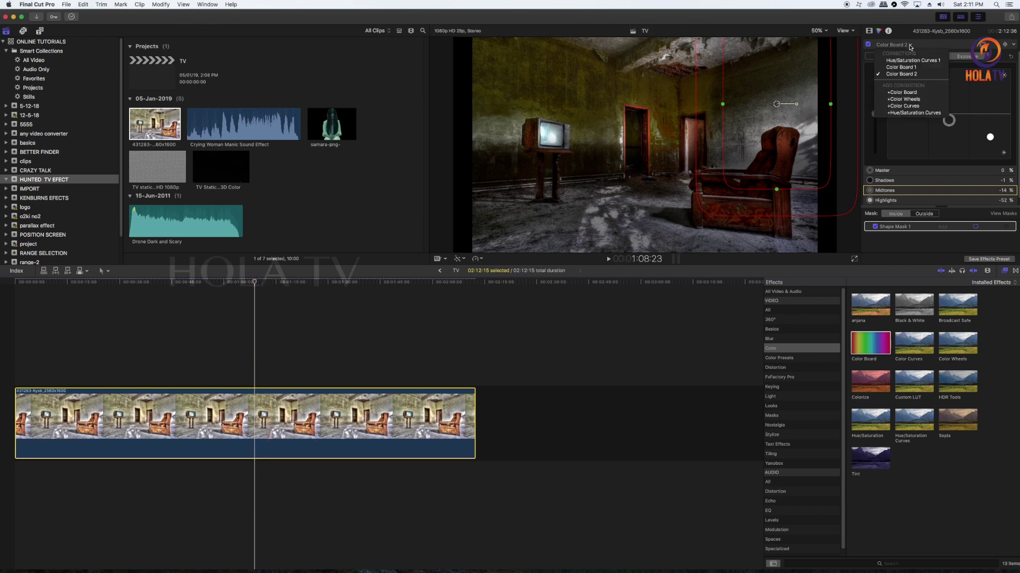
pyautogui.click(926, 113)
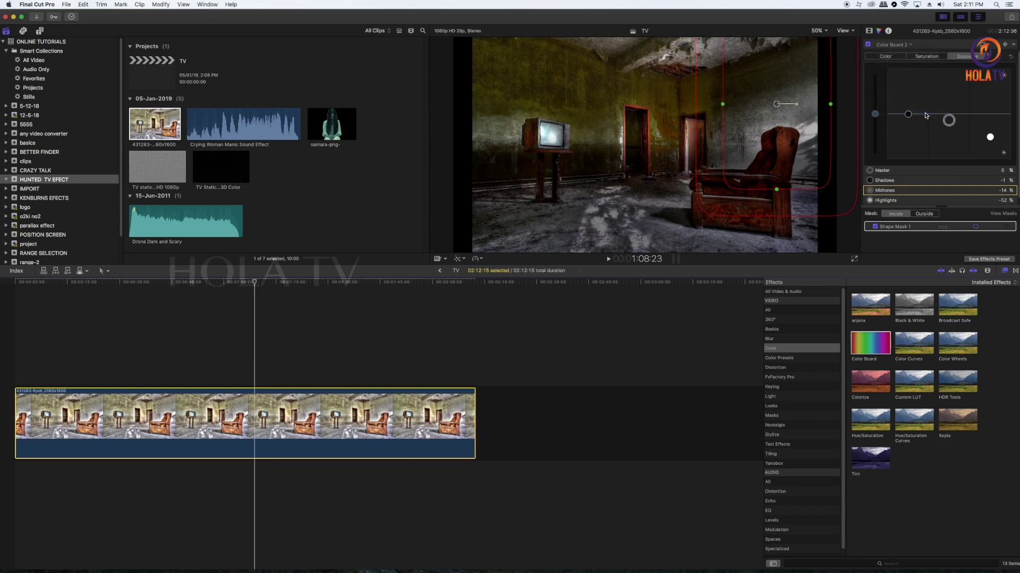
pyautogui.scroll(-3, 940, 154)
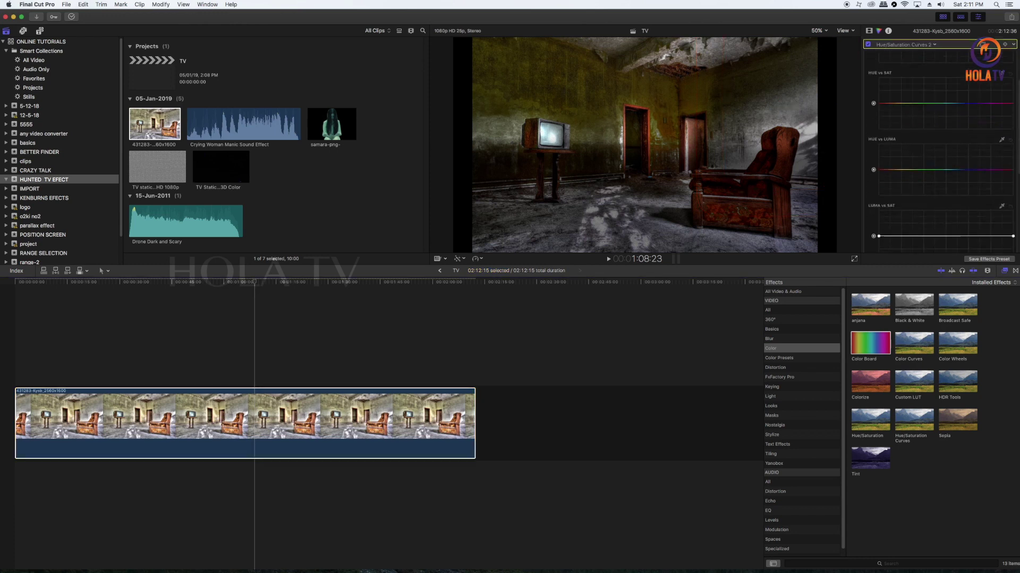
pyautogui.click(1001, 140)
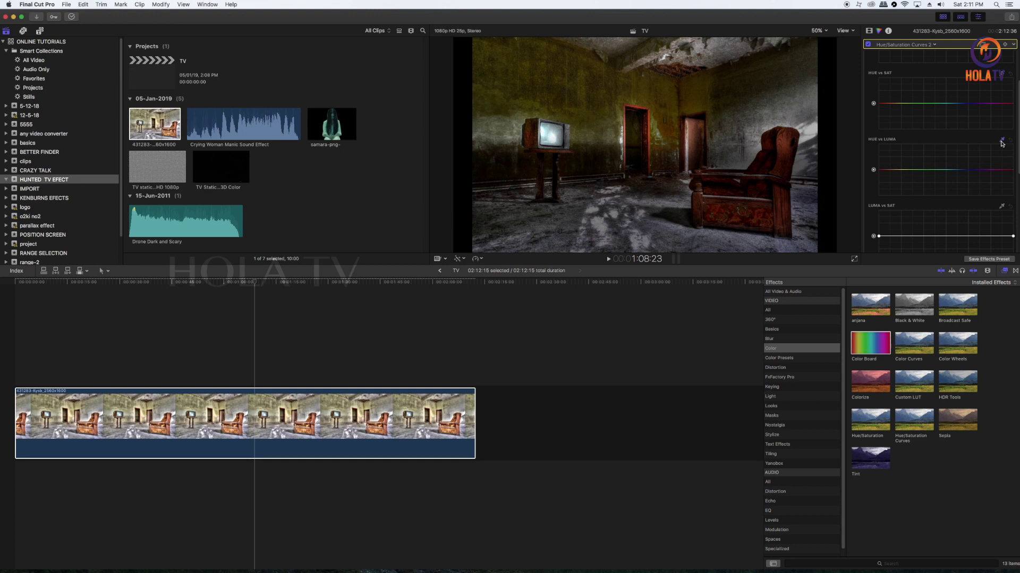
pyautogui.click(589, 73)
pyautogui.click(595, 71)
pyautogui.moveTo(895, 104)
pyautogui.mouseDown()
pyautogui.moveTo(892, 135)
pyautogui.moveTo(897, 123)
pyautogui.mouseUp()
pyautogui.moveTo(897, 167); pyautogui.dragTo(897, 189)
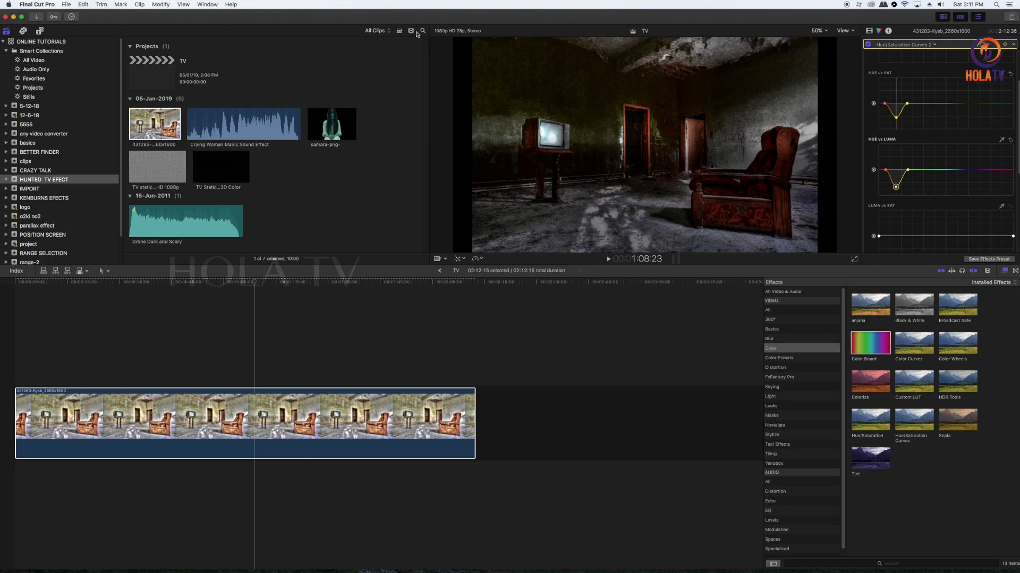
# - Apply a third Color Board to the clip and fit its shape mask tightly around the central doorway
pyautogui.moveTo(871, 350); pyautogui.dragTo(321, 412)
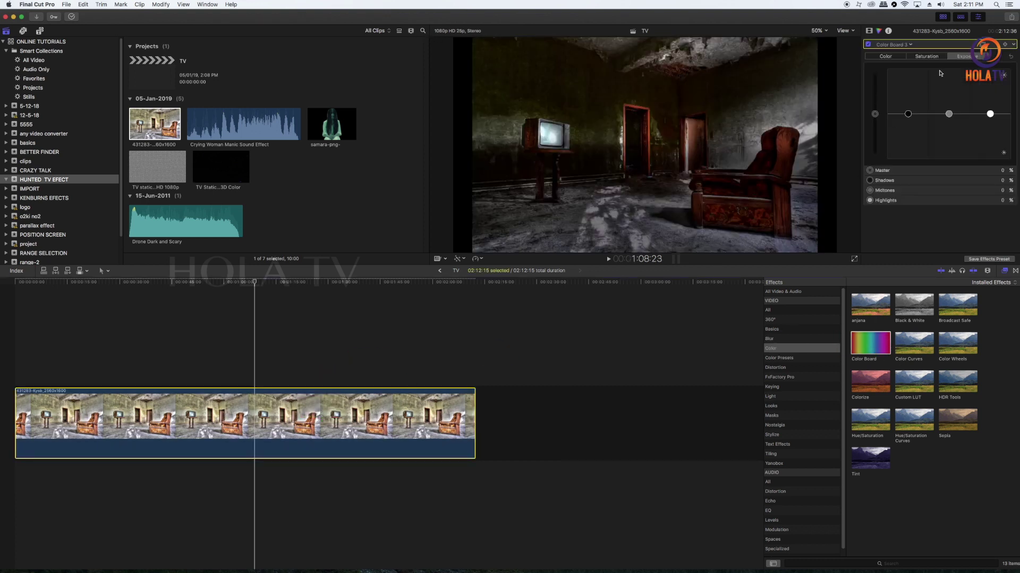
pyautogui.click(983, 47)
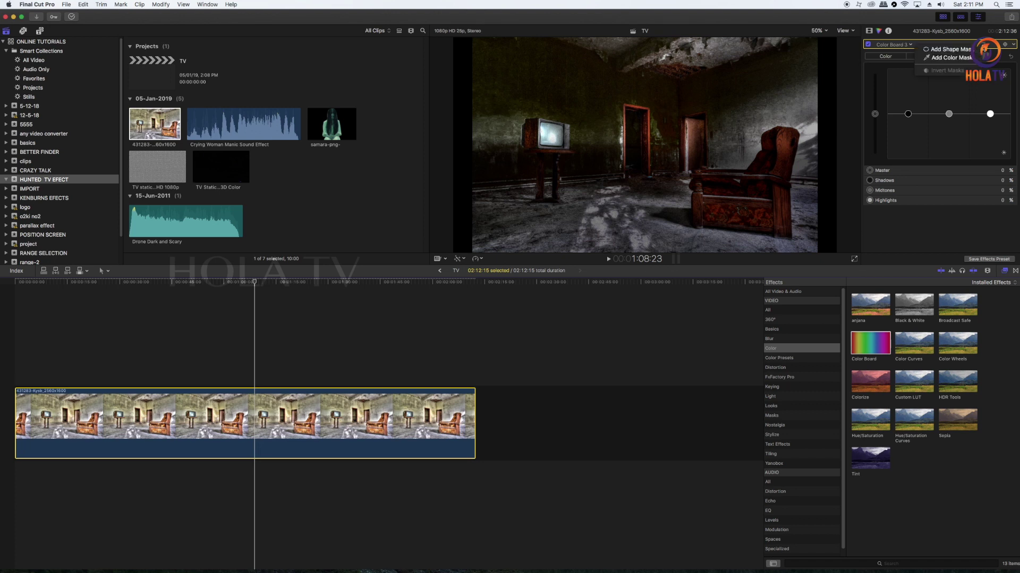
pyautogui.click(951, 49)
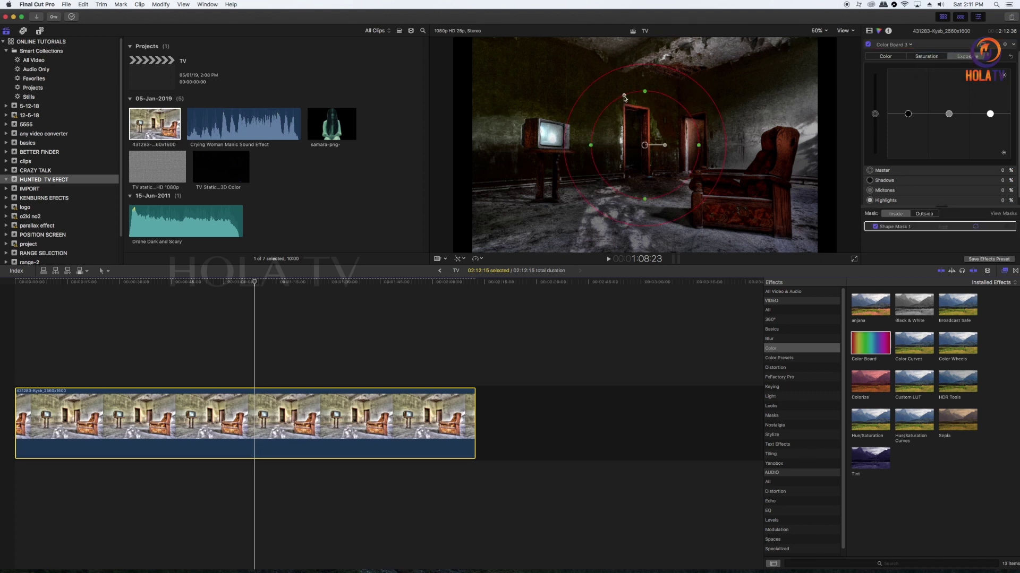
pyautogui.moveTo(592, 145); pyautogui.dragTo(625, 144)
pyautogui.moveTo(644, 91); pyautogui.dragTo(642, 107)
pyautogui.moveTo(645, 145)
pyautogui.mouseDown()
pyautogui.moveTo(608, 146)
pyautogui.moveTo(651, 142)
pyautogui.mouseUp()
pyautogui.moveTo(639, 107); pyautogui.dragTo(624, 141)
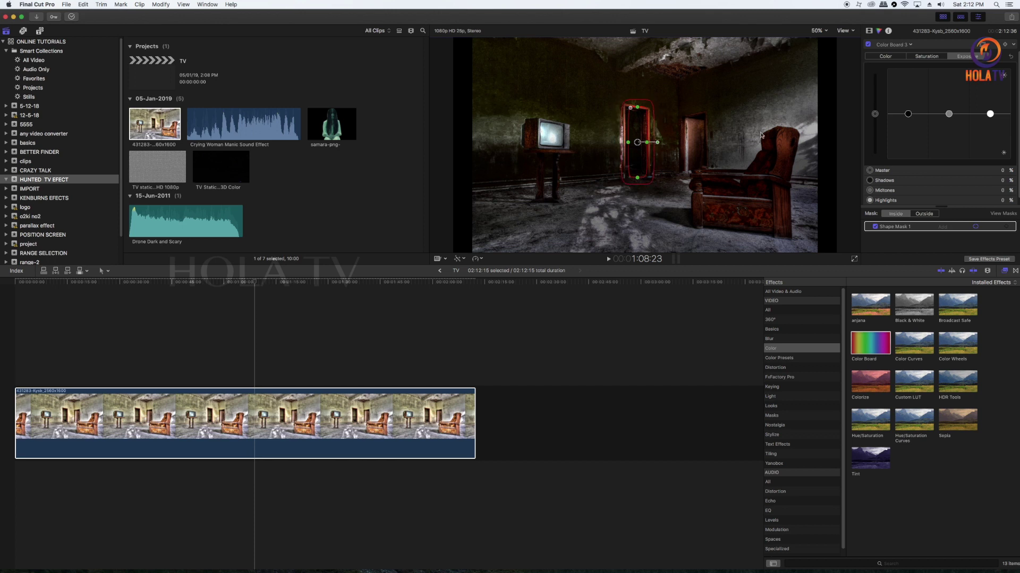
# - Shift the masked central doorway's highlights strongly toward green, raise its highlight exposure to 66%, and tighten the mask around the opening
pyautogui.click(893, 57)
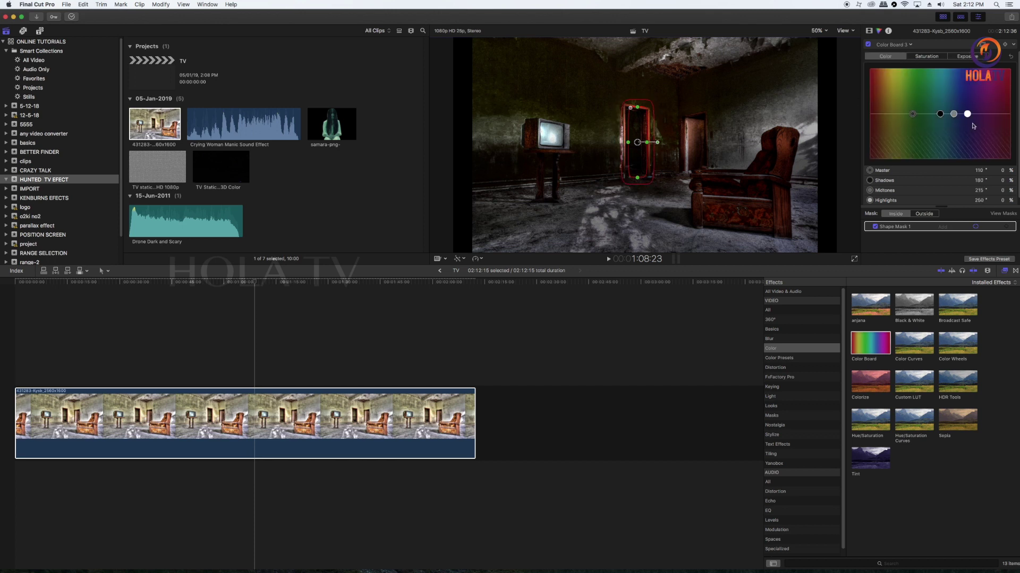
pyautogui.moveTo(967, 115); pyautogui.dragTo(919, 80)
pyautogui.click(963, 56)
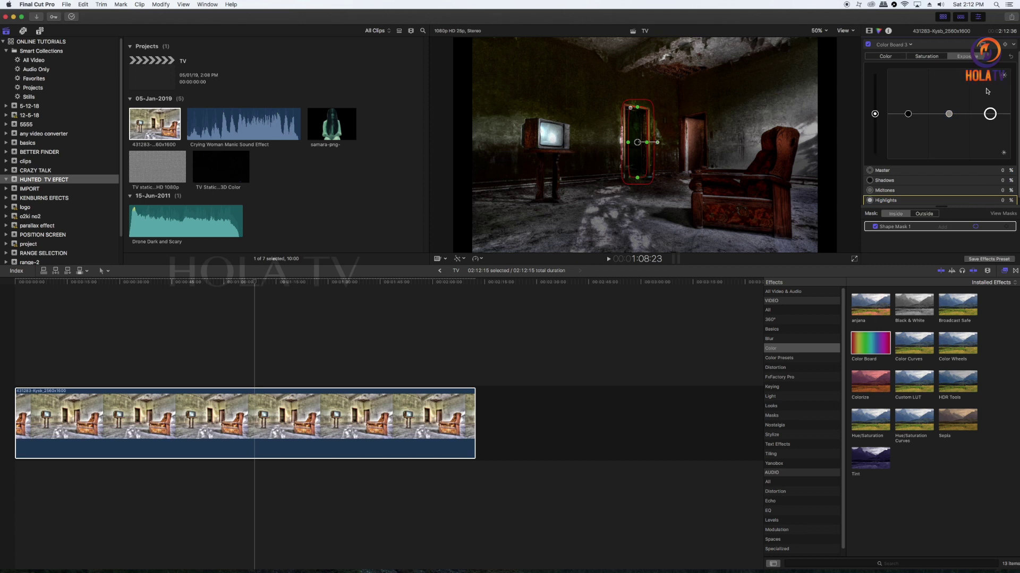
pyautogui.moveTo(989, 113); pyautogui.dragTo(990, 84)
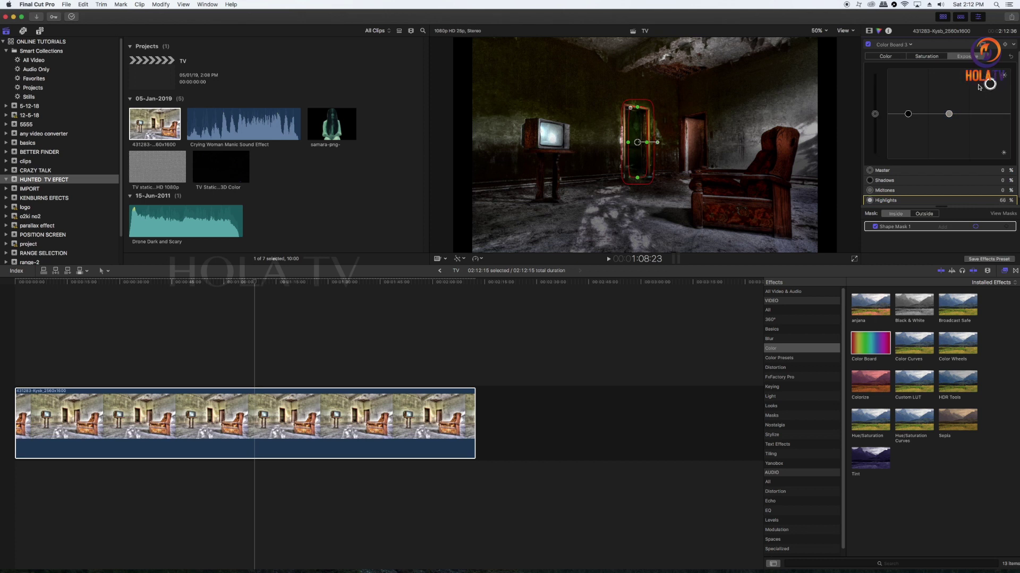
pyautogui.moveTo(647, 147); pyautogui.dragTo(637, 114)
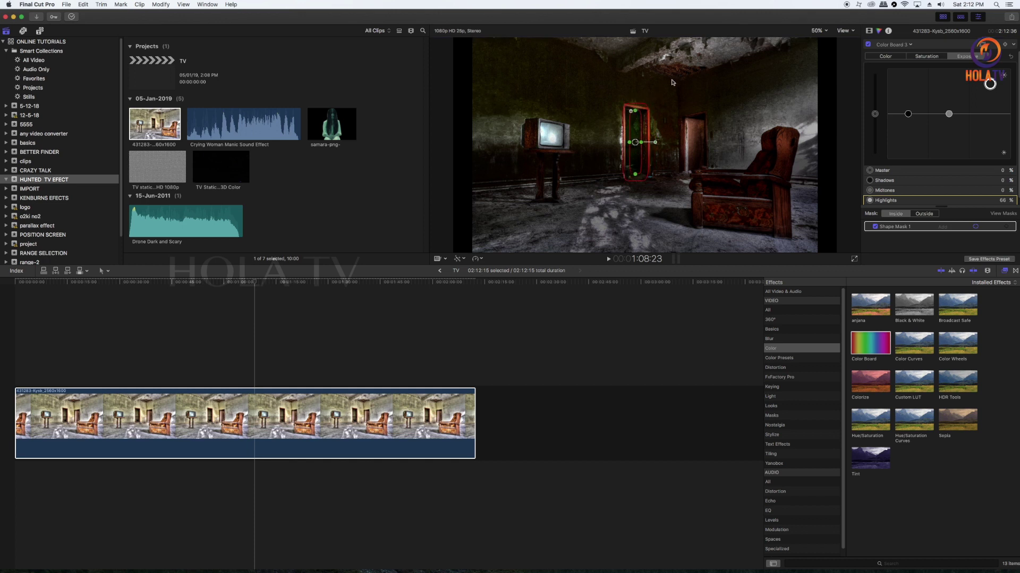
# - Apply a fourth Color Board to the clip and fit a rounded rectangular shape mask around the doorway beside the armchair
pyautogui.moveTo(877, 346); pyautogui.dragTo(431, 423)
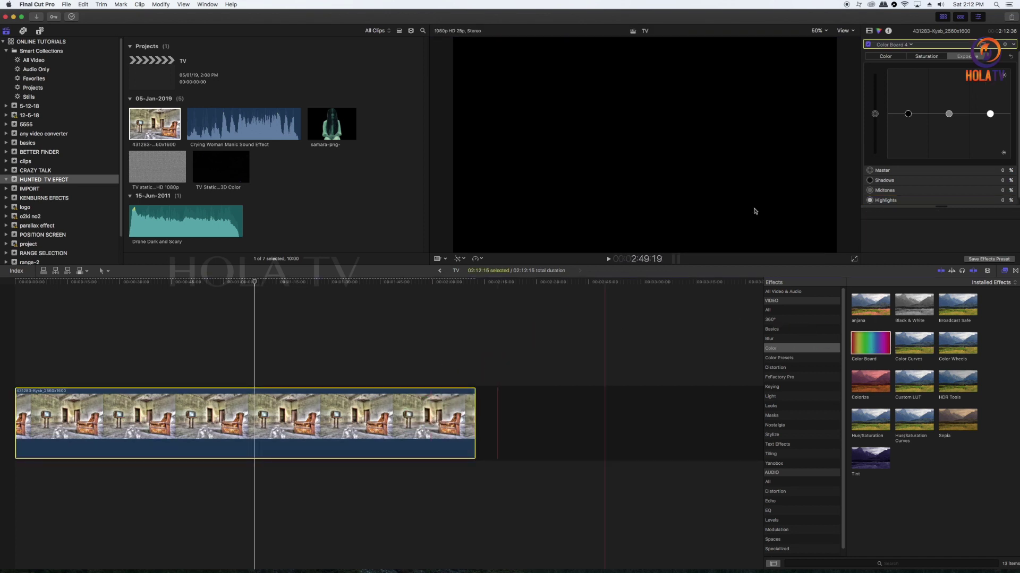
pyautogui.click(982, 44)
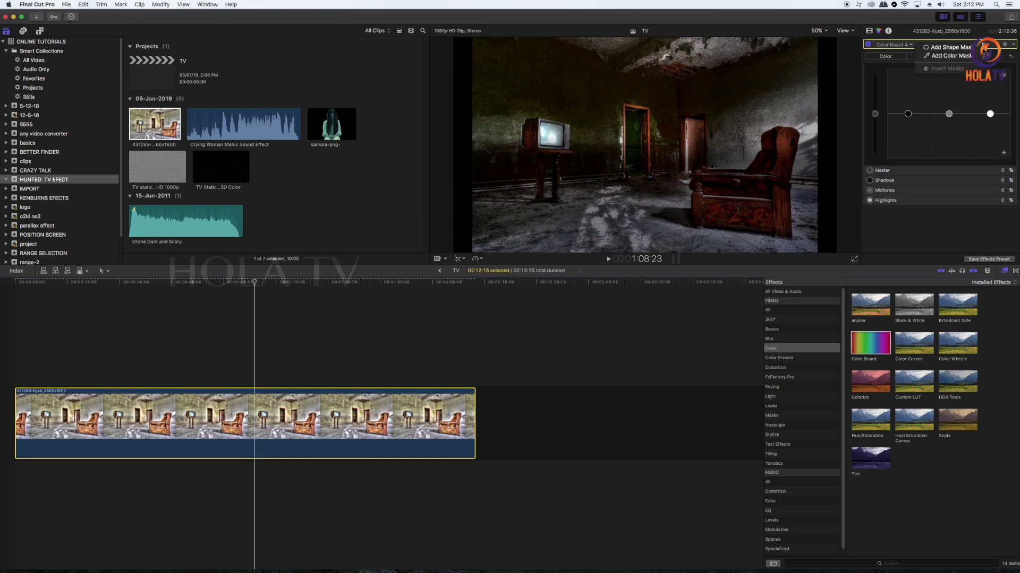
pyautogui.press('Return')
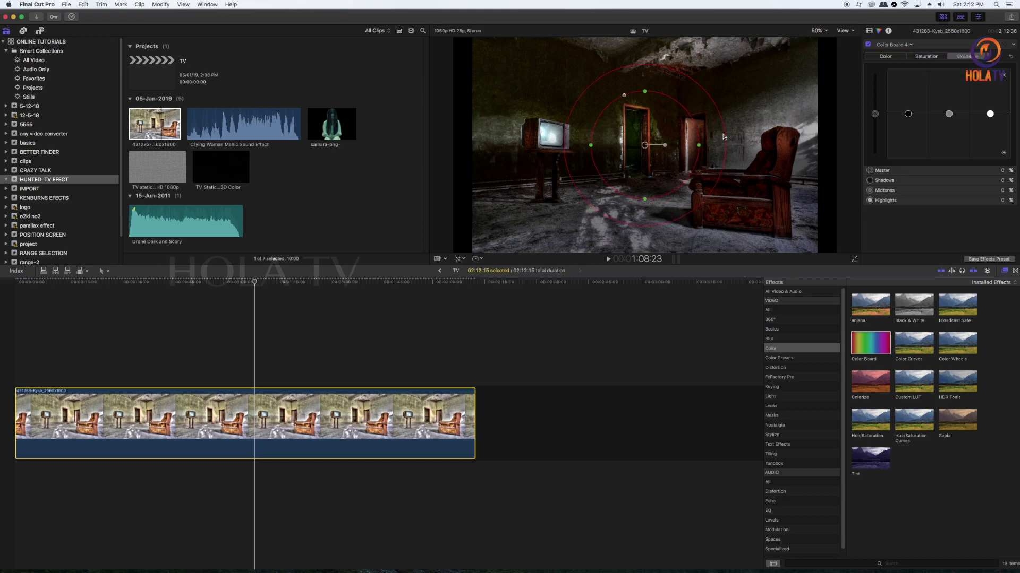
pyautogui.moveTo(624, 96); pyautogui.dragTo(605, 84)
pyautogui.moveTo(597, 144); pyautogui.dragTo(700, 131)
pyautogui.moveTo(707, 77); pyautogui.dragTo(705, 93)
pyautogui.moveTo(700, 212); pyautogui.dragTo(707, 142)
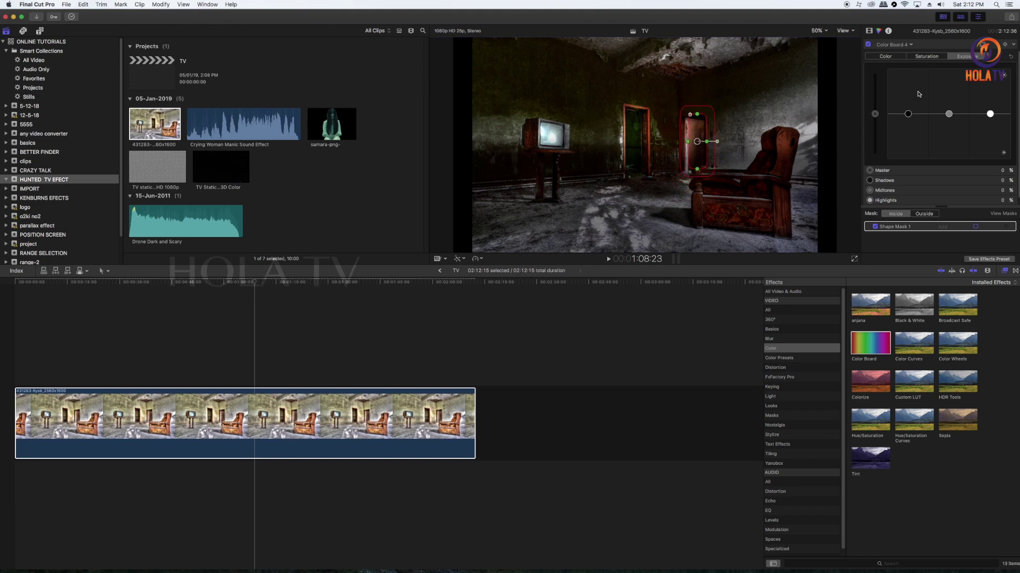
# - Shift the second doorway's highlights toward green, raise its highlight exposure to 40%, and tighten the mask to the door opening
pyautogui.click(895, 60)
pyautogui.moveTo(964, 116); pyautogui.dragTo(914, 79)
pyautogui.click(972, 58)
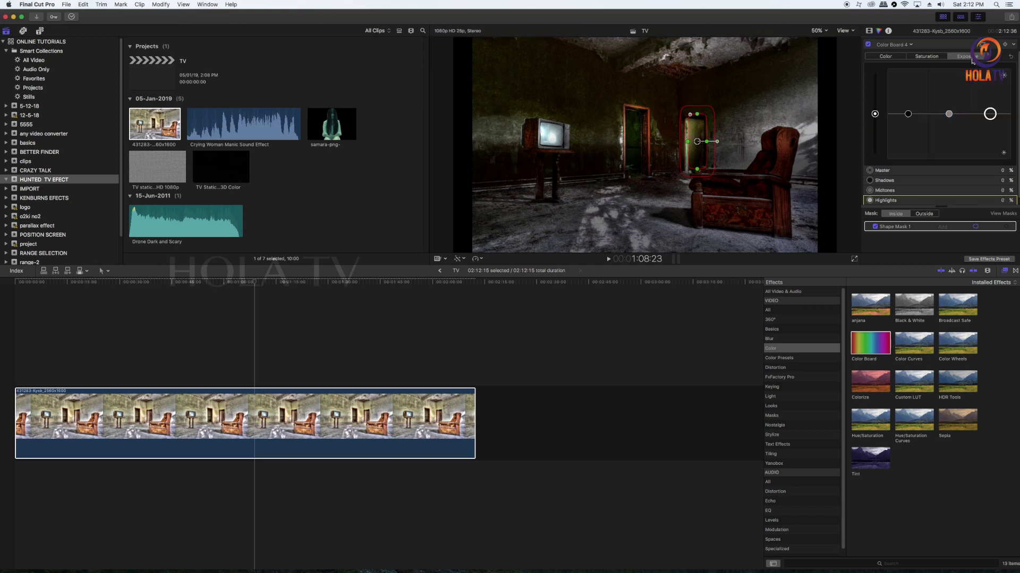
pyautogui.moveTo(992, 122); pyautogui.dragTo(991, 97)
pyautogui.moveTo(706, 141)
pyautogui.mouseDown()
pyautogui.moveTo(698, 120)
pyautogui.moveTo(687, 143)
pyautogui.mouseUp()
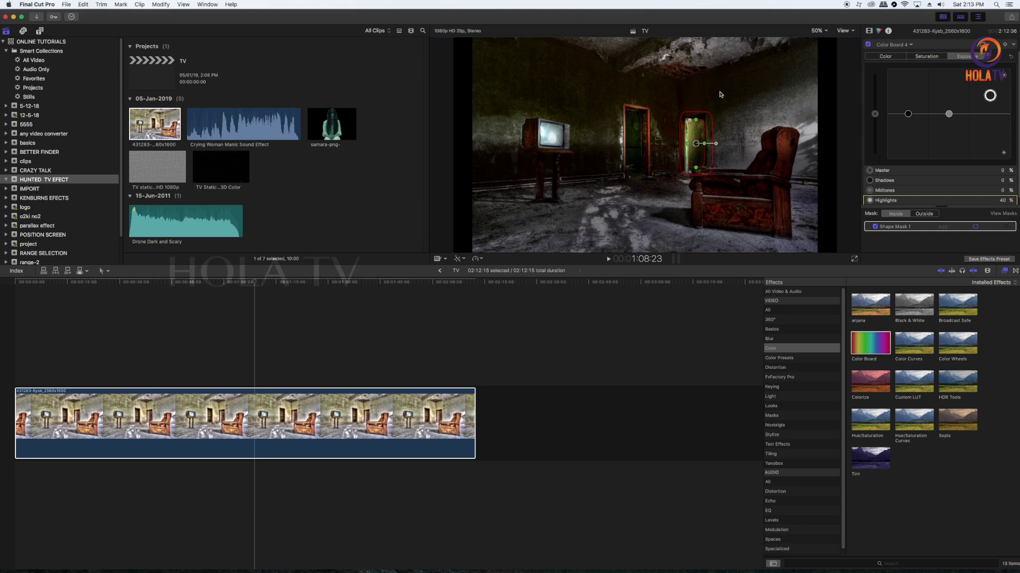
# - Review the room clip's list of applied corrections without the mask overlay, and move the playhead to about 1:12:07
pyautogui.click(344, 302)
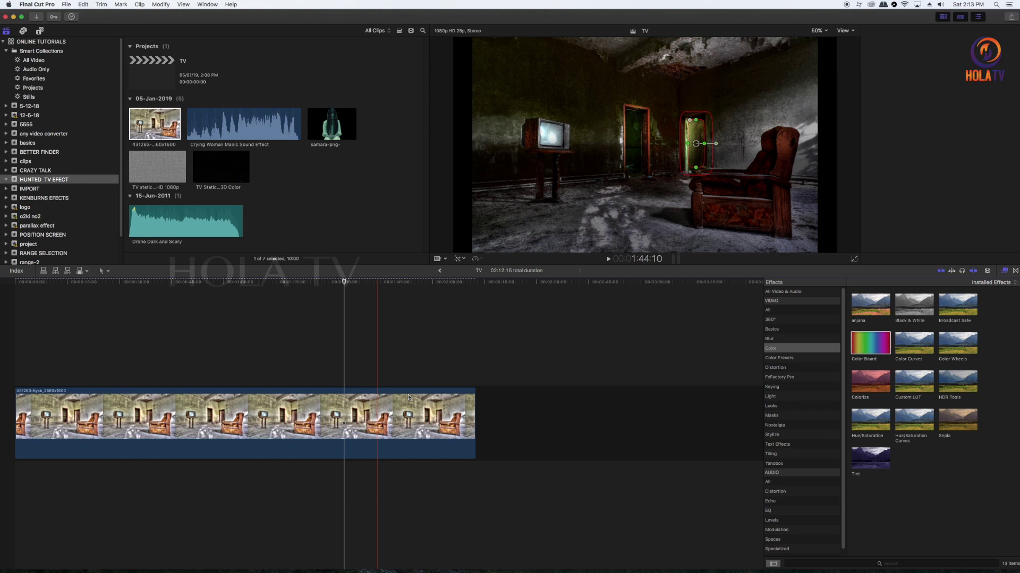
pyautogui.press('c')
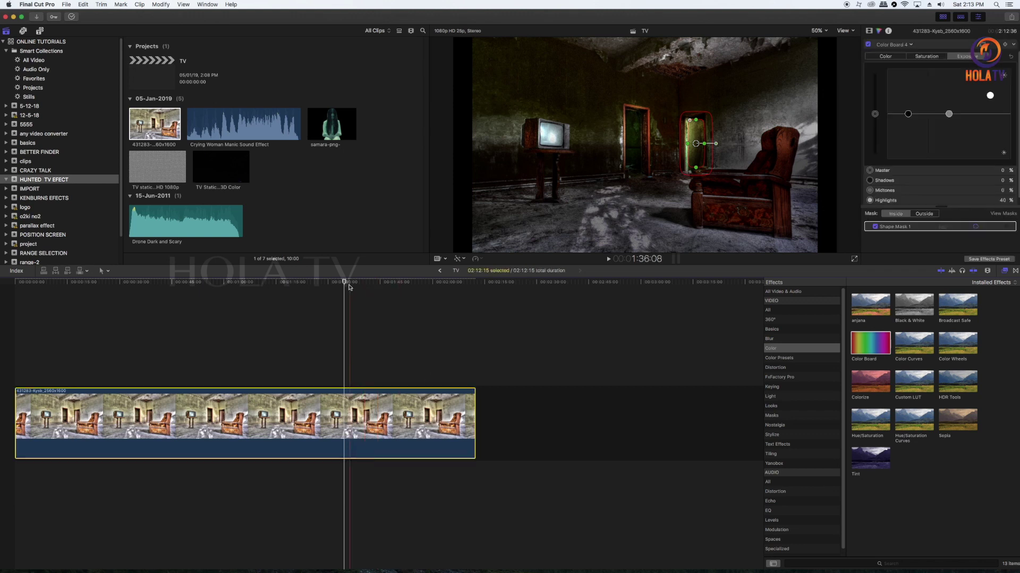
pyautogui.click(869, 31)
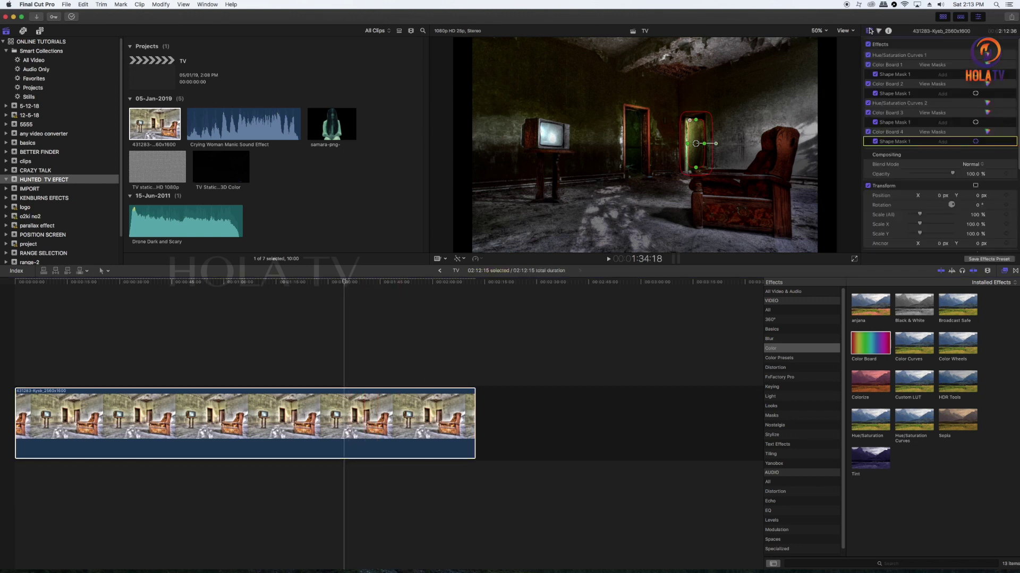
pyautogui.click(912, 157)
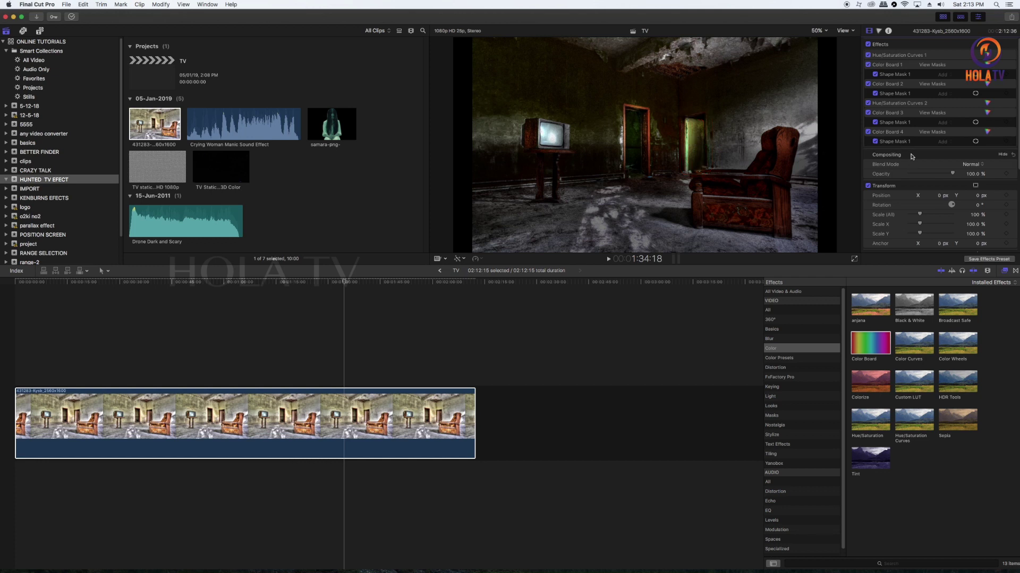
pyautogui.moveTo(344, 283); pyautogui.dragTo(267, 289)
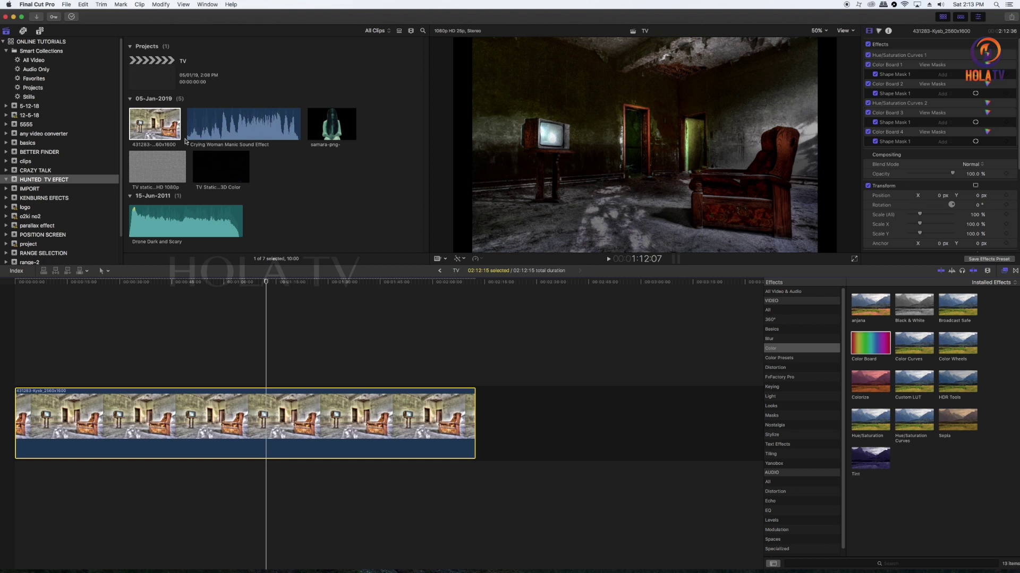
# - Connect the TV static noise clip as video only above the room clip at the start of the timeline
pyautogui.click(162, 169)
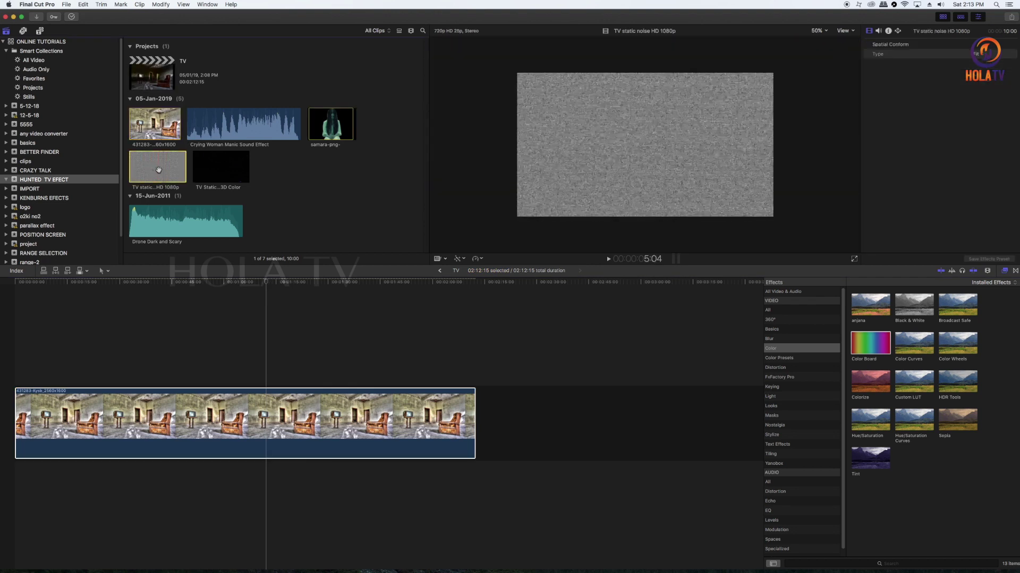
pyautogui.click(87, 272)
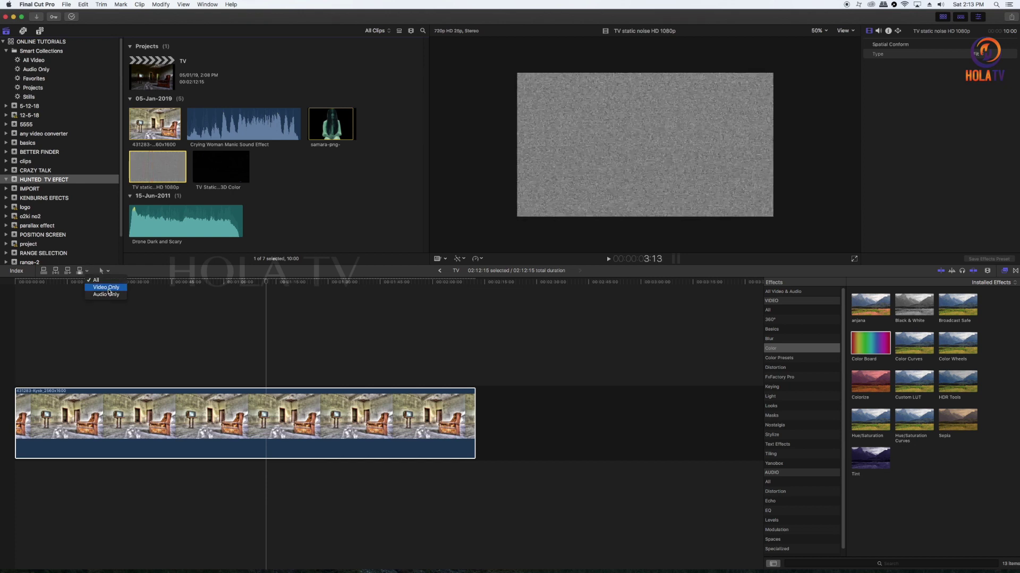
pyautogui.click(109, 288)
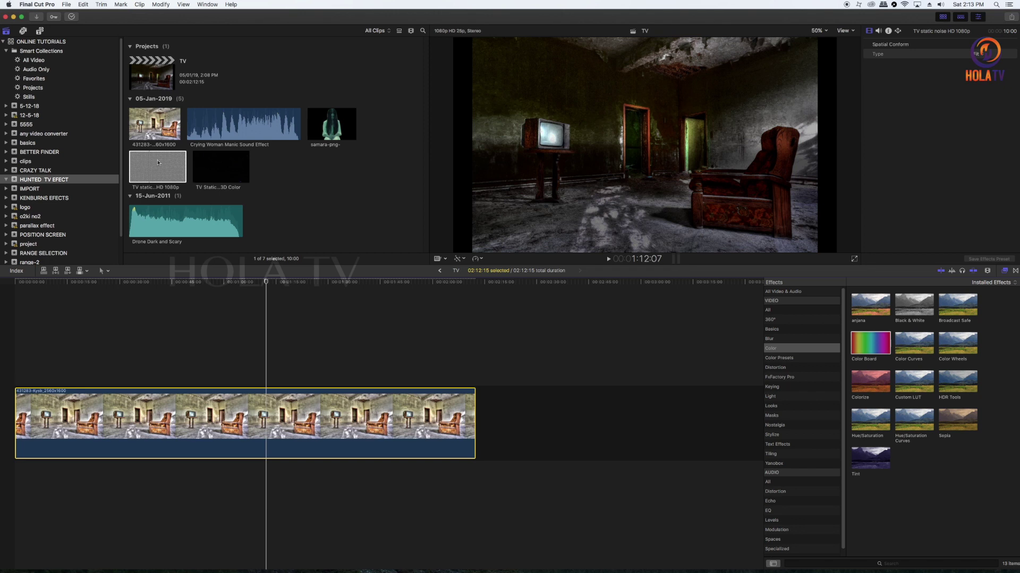
pyautogui.moveTo(159, 161); pyautogui.dragTo(17, 350)
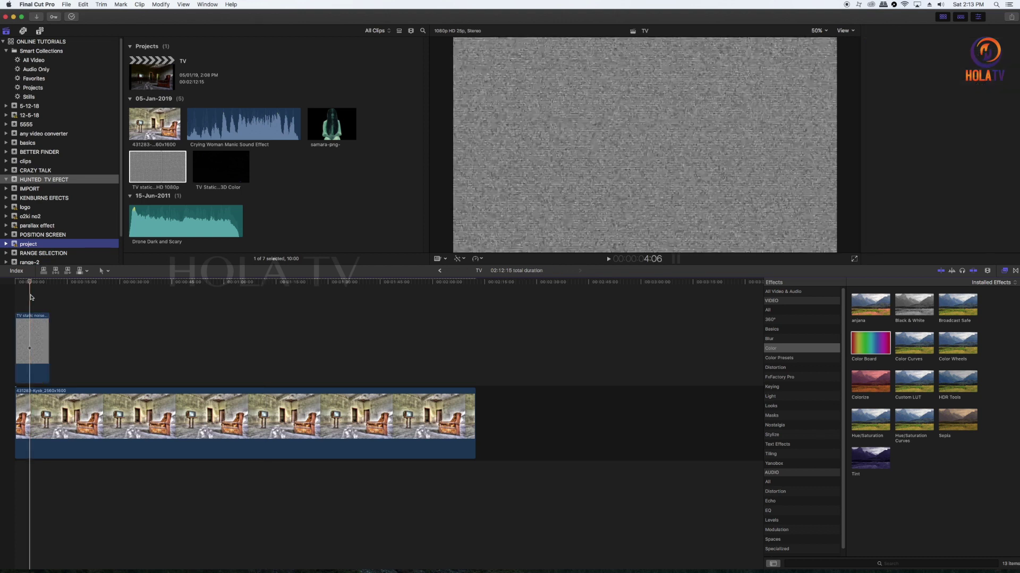
# - Shift the static noise clip aside to reveal the room at 2:19, and return it to the timeline start
pyautogui.press('super+4')
pyautogui.press('super+equal')
pyautogui.press('super+equal')
pyautogui.press('super+equal')
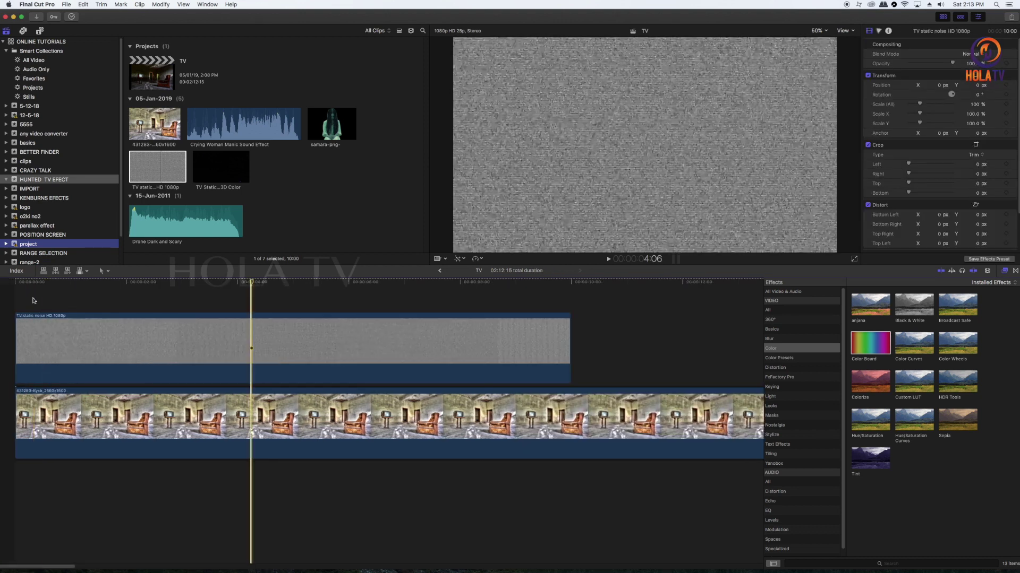
pyautogui.click(197, 324)
pyautogui.moveTo(224, 327); pyautogui.dragTo(413, 331)
pyautogui.click(166, 282)
pyautogui.moveTo(166, 284); pyautogui.dragTo(169, 283)
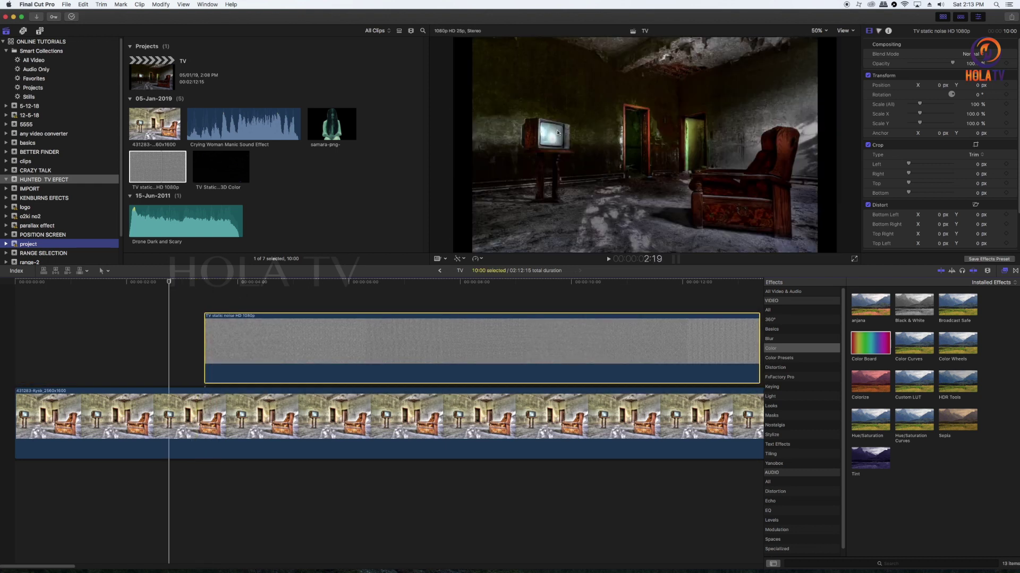
pyautogui.moveTo(467, 326); pyautogui.dragTo(252, 331)
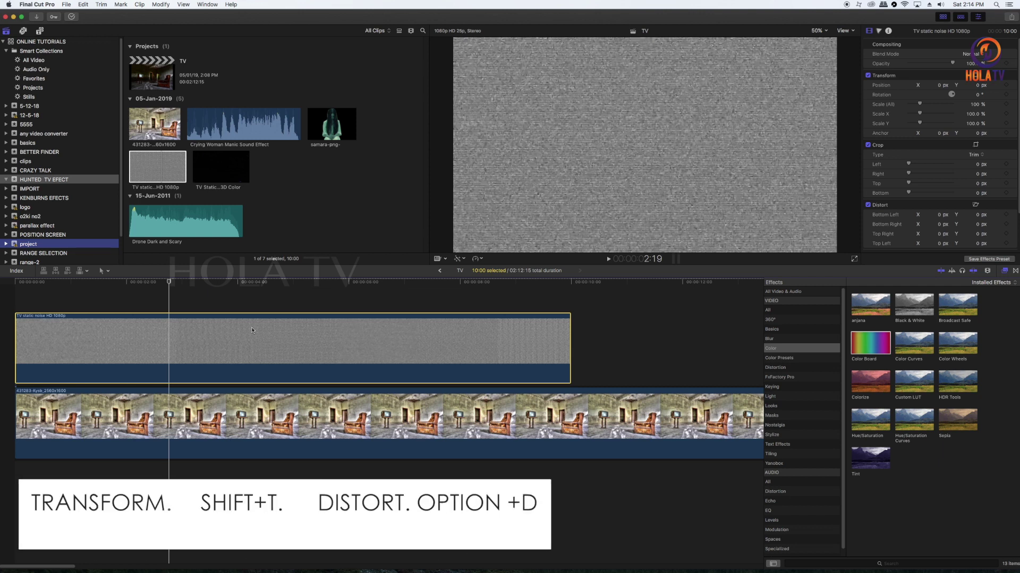
# - Scale the static noise clip to about 15.74% and position it over the television at about X -430.5, Y 48.5 px
pyautogui.hotkey('shift', 't')
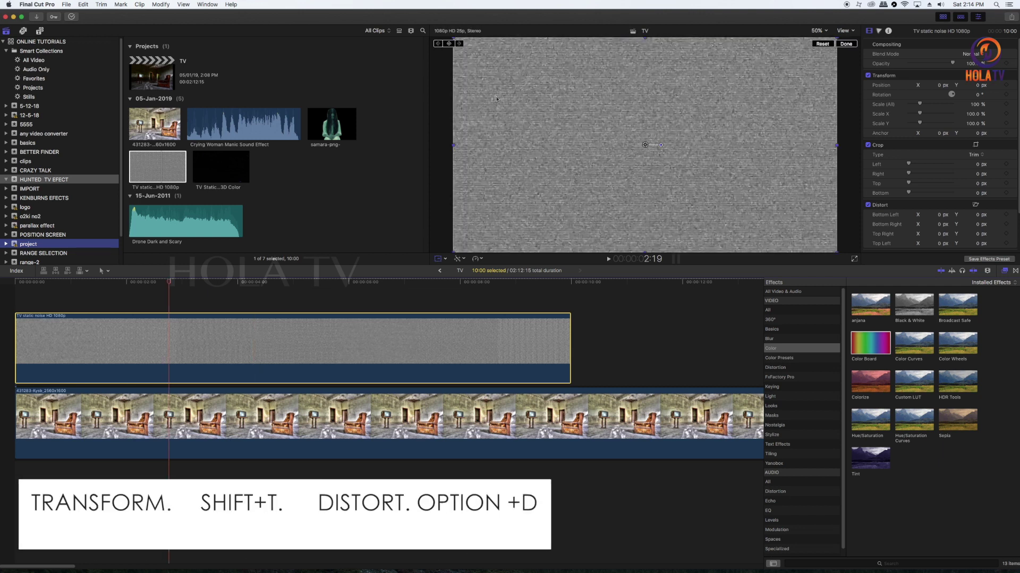
pyautogui.moveTo(452, 37); pyautogui.dragTo(588, 114)
pyautogui.moveTo(646, 146); pyautogui.dragTo(564, 136)
pyautogui.moveTo(620, 106)
pyautogui.mouseDown()
pyautogui.moveTo(600, 115)
pyautogui.moveTo(618, 120)
pyautogui.mouseUp()
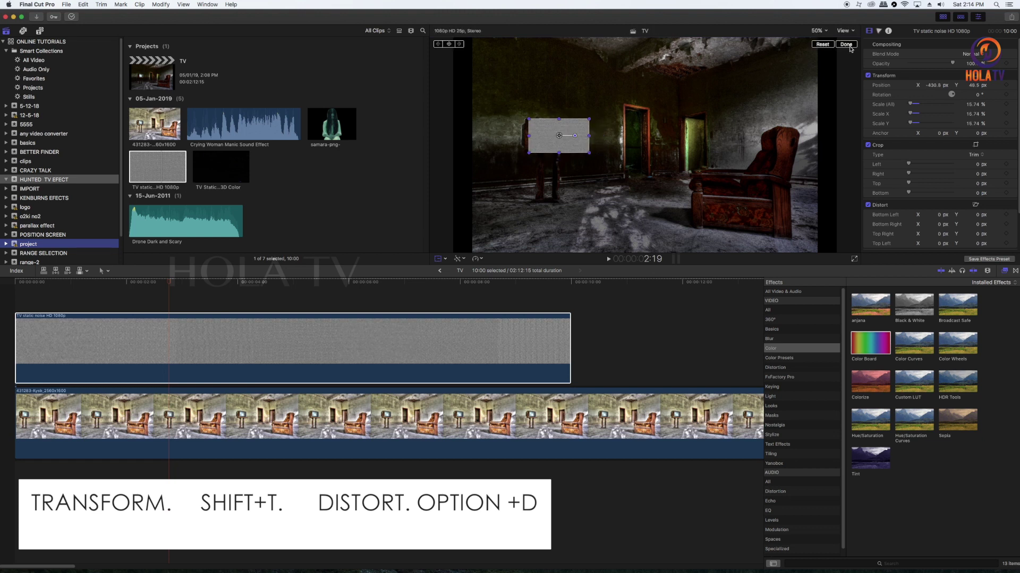
# - View the frame at 100% and shrink the static noise to about 9.1%, placed at about X -426.4, Y 51.8 px
pyautogui.click(815, 32)
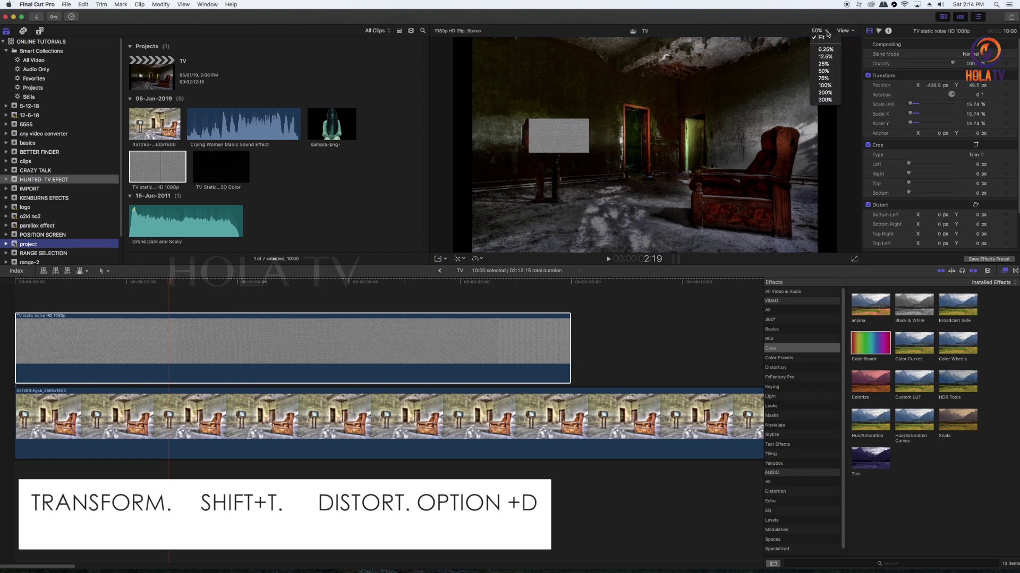
pyautogui.click(824, 85)
pyautogui.hscroll(-5, 835, 139)
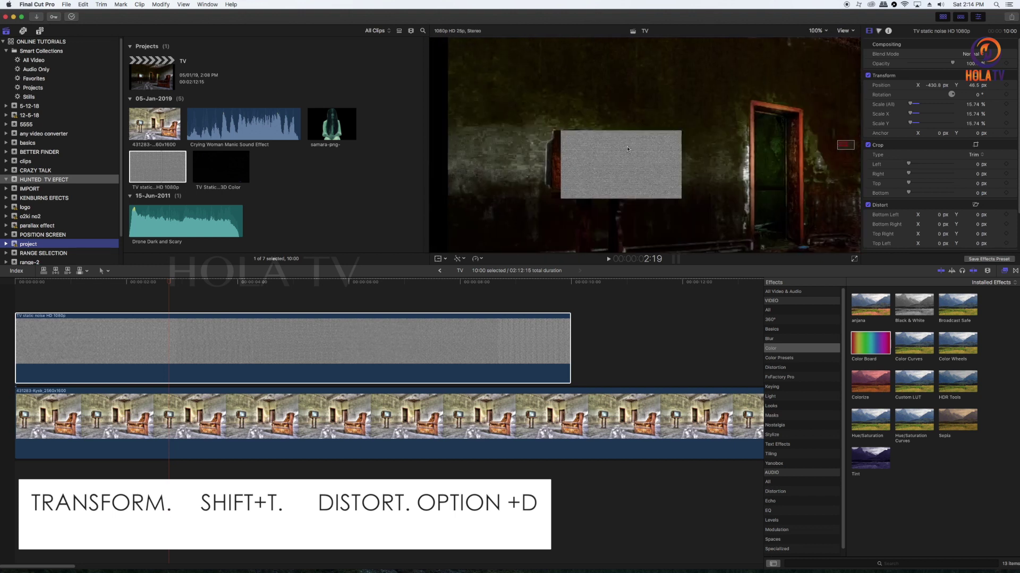
pyautogui.hotkey('shift', 't')
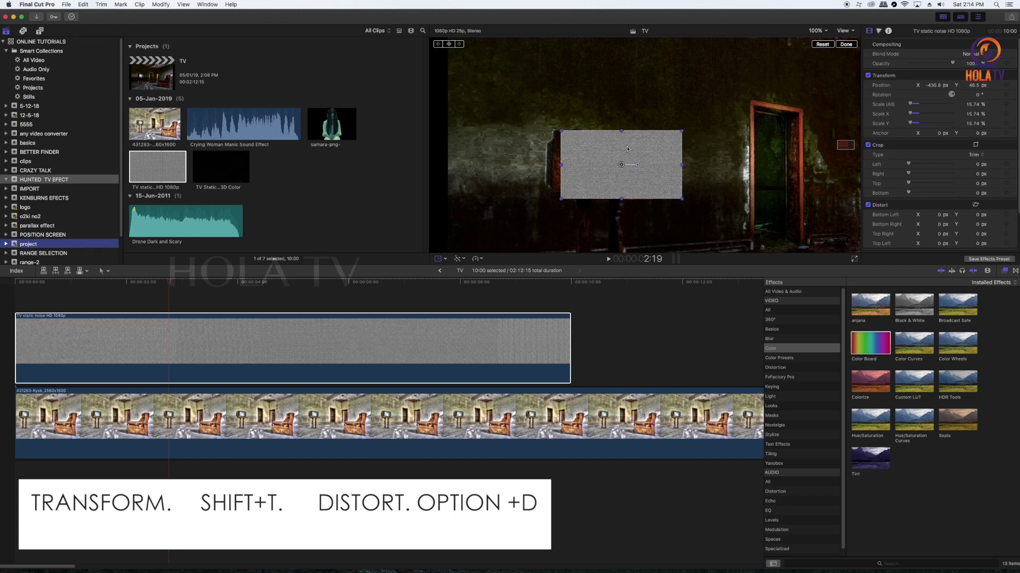
pyautogui.moveTo(683, 131); pyautogui.dragTo(658, 144)
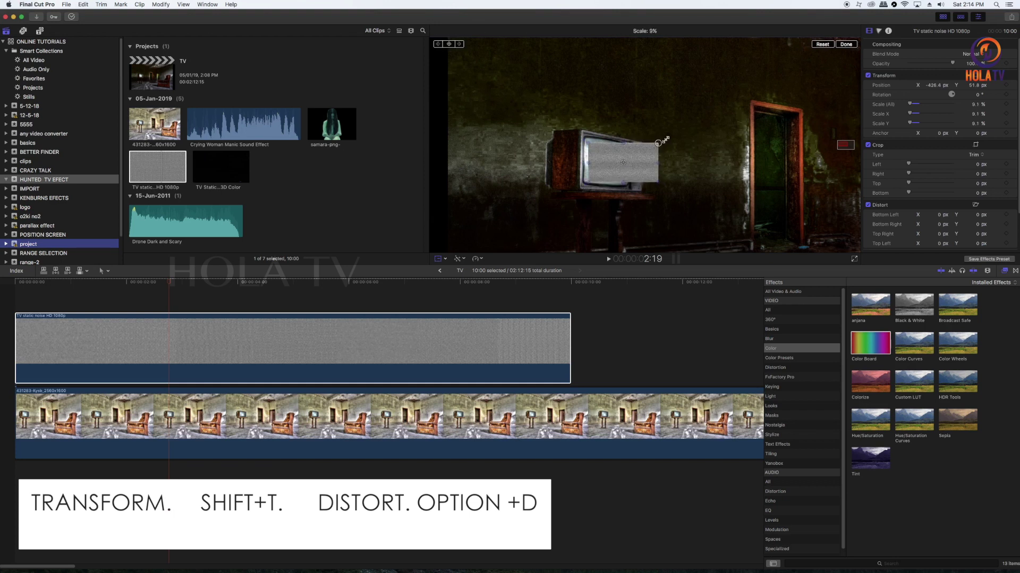
pyautogui.click(847, 46)
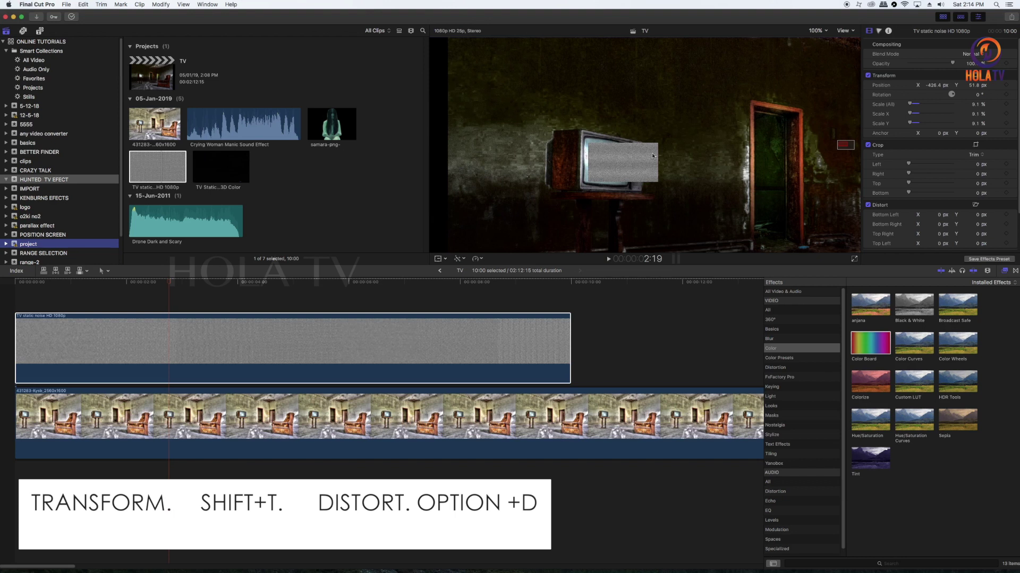
# - Distort the static noise at 200% view so its upper two corners meet the television screen's upper corners
pyautogui.click(445, 259)
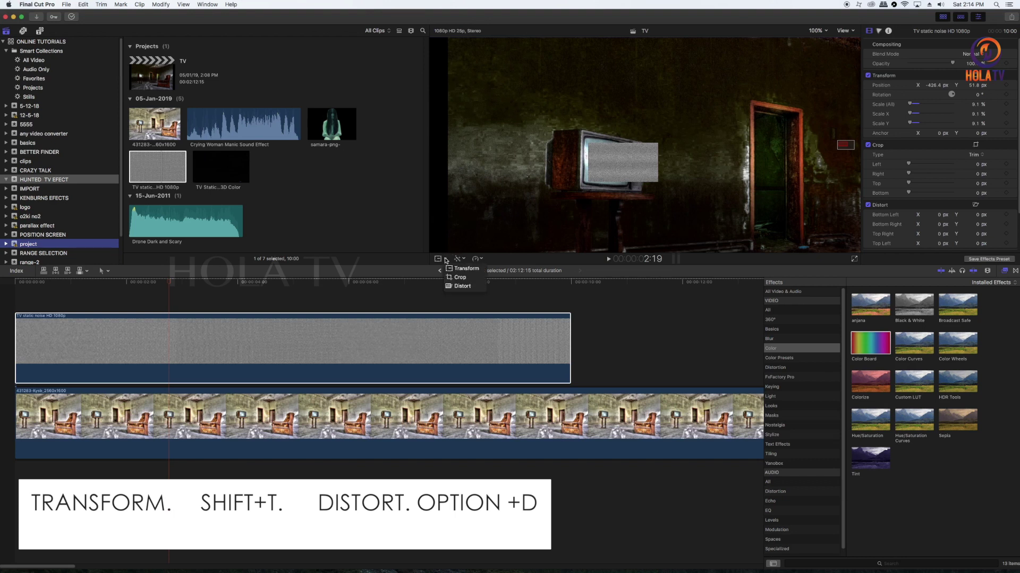
pyautogui.click(463, 287)
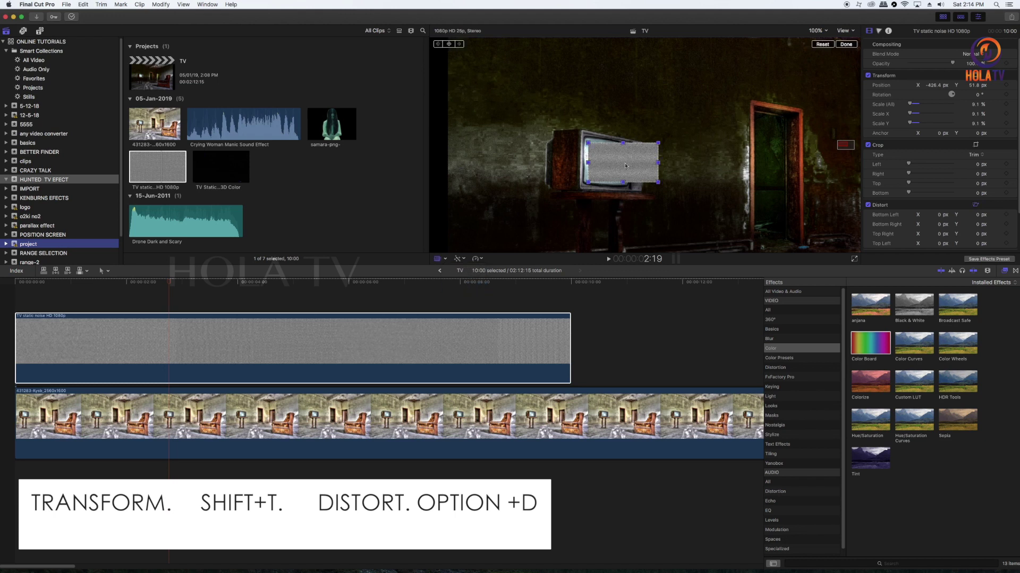
pyautogui.click(818, 32)
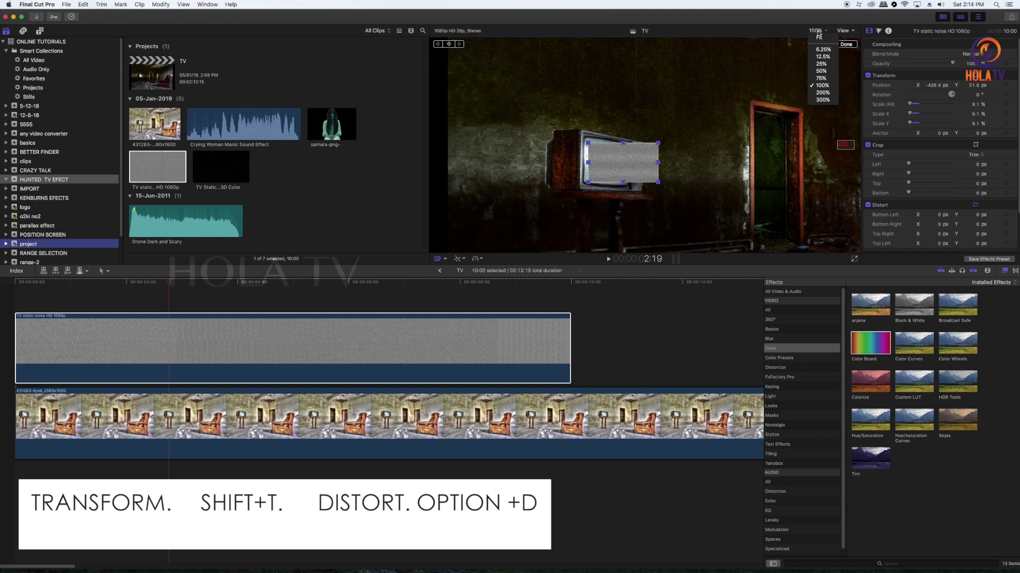
pyautogui.click(822, 97)
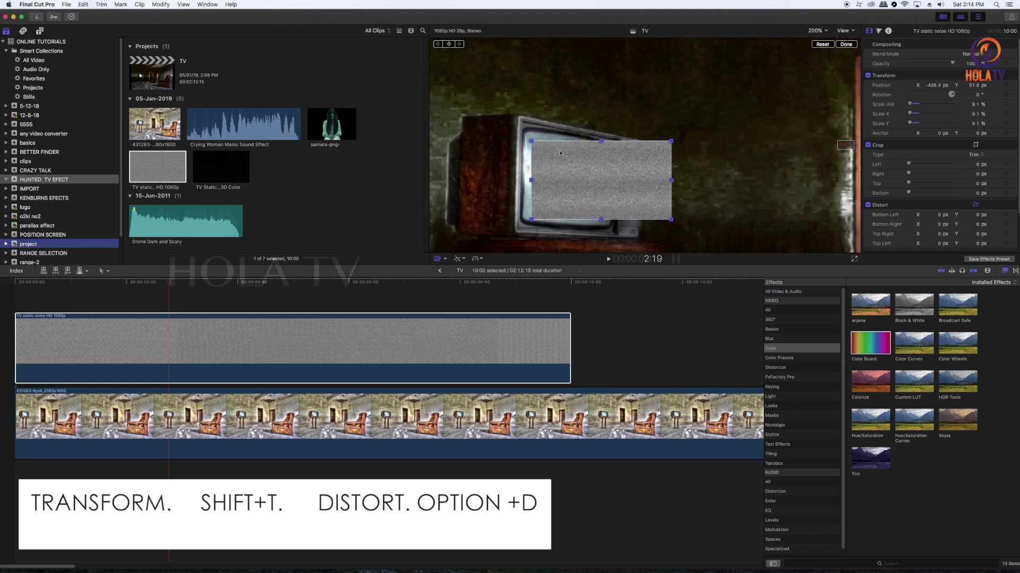
pyautogui.moveTo(531, 142); pyautogui.dragTo(525, 132)
pyautogui.moveTo(671, 142); pyautogui.dragTo(610, 145)
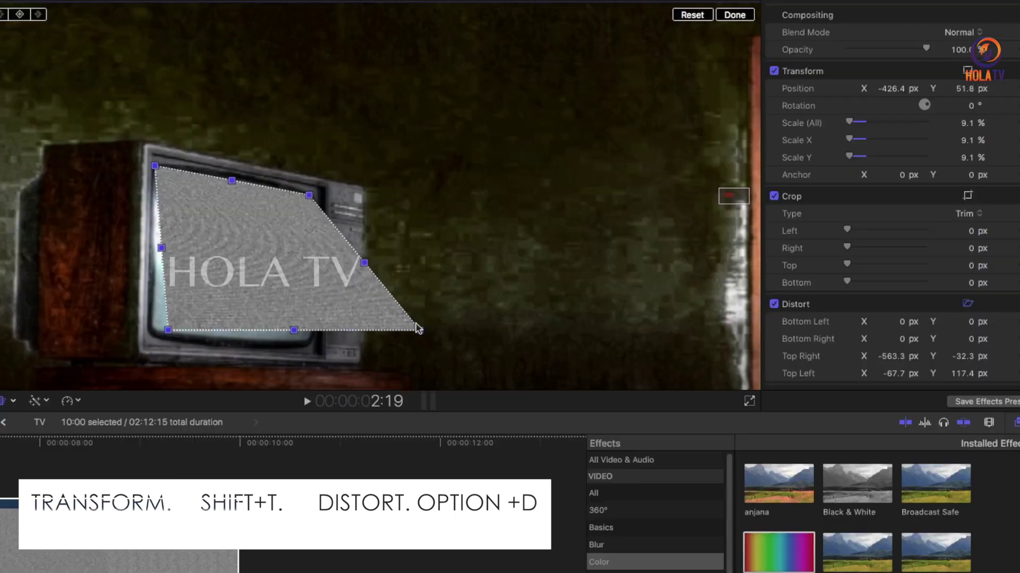
# - Distort the static noise's lower corners onto the television screen, bottom left about X -80.4, Y -14.0 px and bottom right about X -501.3, Y -20.1 px
pyautogui.moveTo(671, 219); pyautogui.dragTo(610, 236)
pyautogui.moveTo(309, 353); pyautogui.dragTo(312, 354)
pyautogui.moveTo(170, 332); pyautogui.dragTo(154, 335)
pyautogui.moveTo(234, 336); pyautogui.dragTo(231, 351)
pyautogui.moveTo(315, 346)
pyautogui.mouseDown()
pyautogui.moveTo(316, 336)
pyautogui.moveTo(321, 351)
pyautogui.mouseUp()
pyautogui.moveTo(311, 200); pyautogui.dragTo(316, 201)
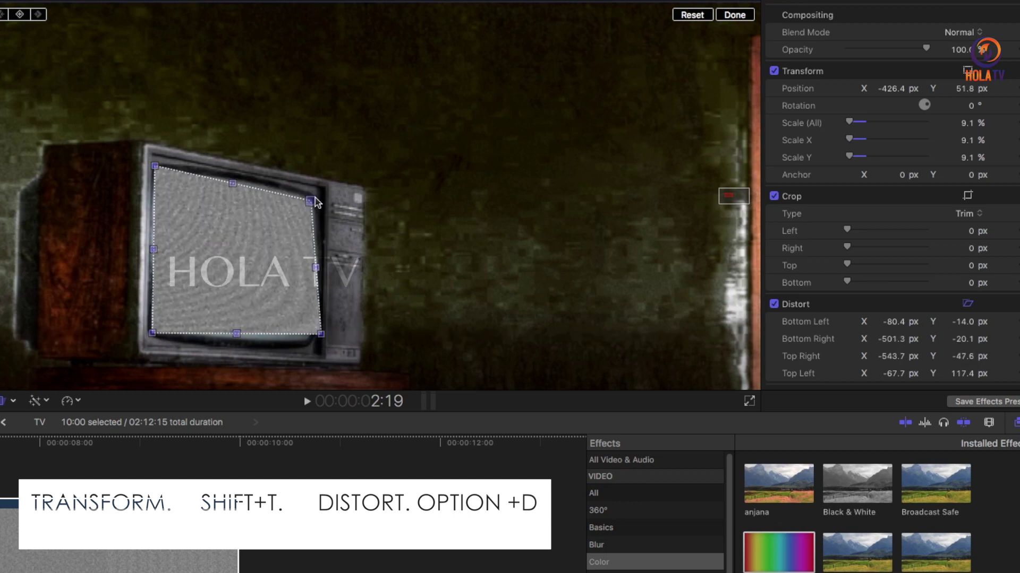
# - Refine the distorted corners and right edge against the screen frame, bottom left about X -59.6, Y -15.5 px and top left about X -36.0, Y 111.4 px
pyautogui.moveTo(321, 339)
pyautogui.mouseDown()
pyautogui.moveTo(314, 359)
pyautogui.moveTo(312, 341)
pyautogui.moveTo(317, 354)
pyautogui.mouseUp()
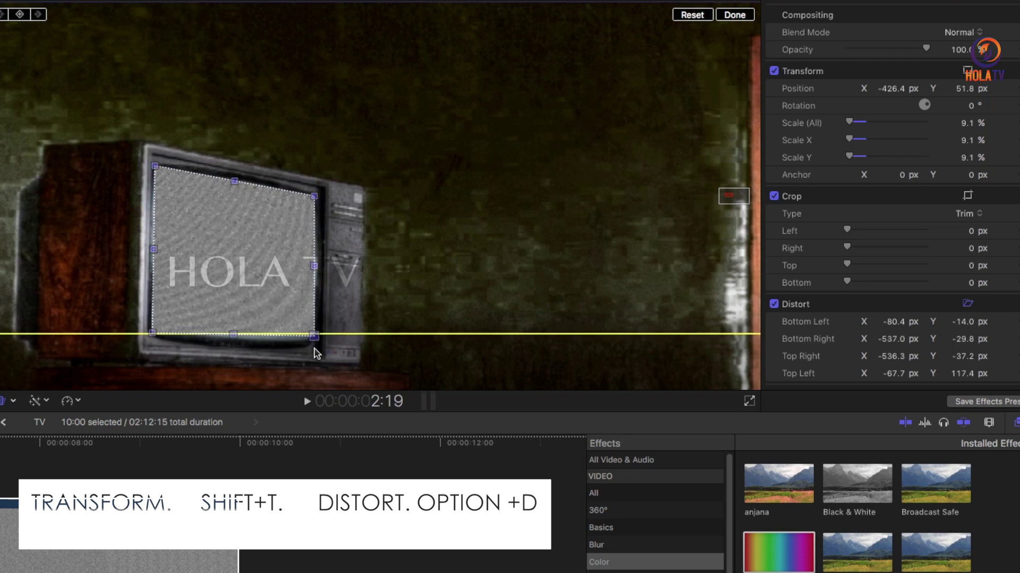
pyautogui.moveTo(152, 334); pyautogui.dragTo(156, 333)
pyautogui.moveTo(155, 165); pyautogui.dragTo(160, 163)
pyautogui.moveTo(313, 193); pyautogui.dragTo(312, 199)
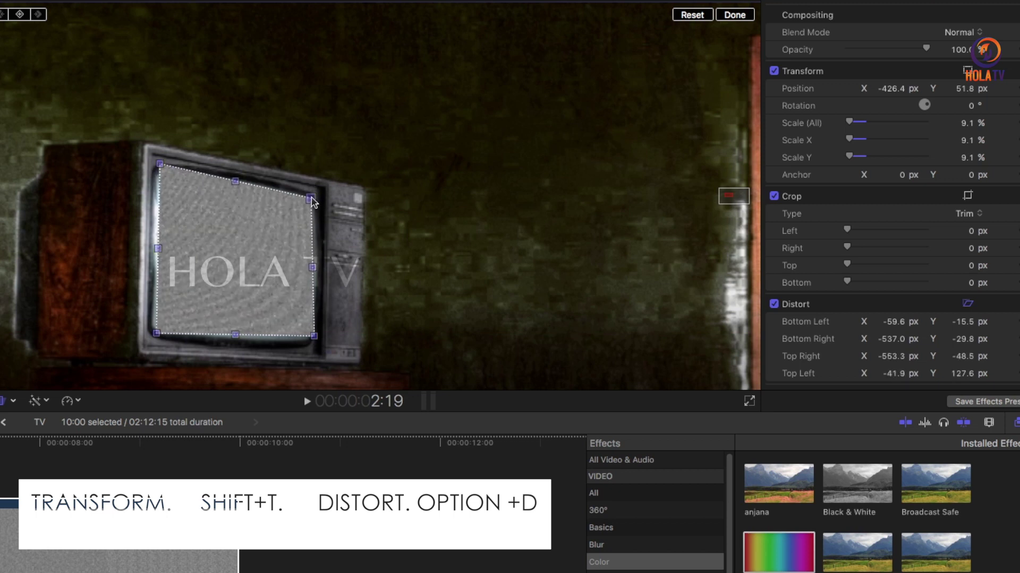
pyautogui.moveTo(314, 336); pyautogui.dragTo(317, 355)
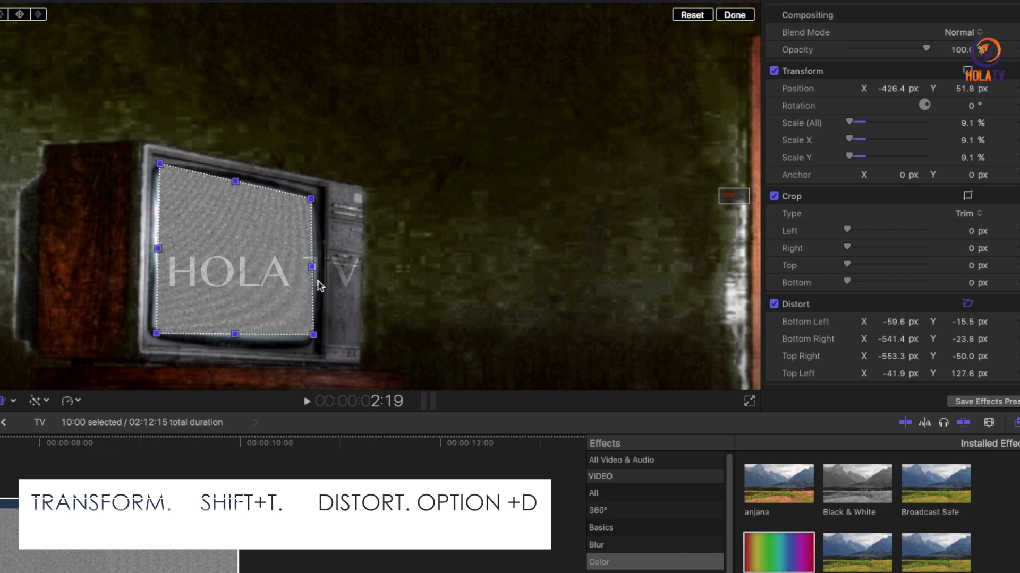
pyautogui.moveTo(314, 272); pyautogui.dragTo(321, 273)
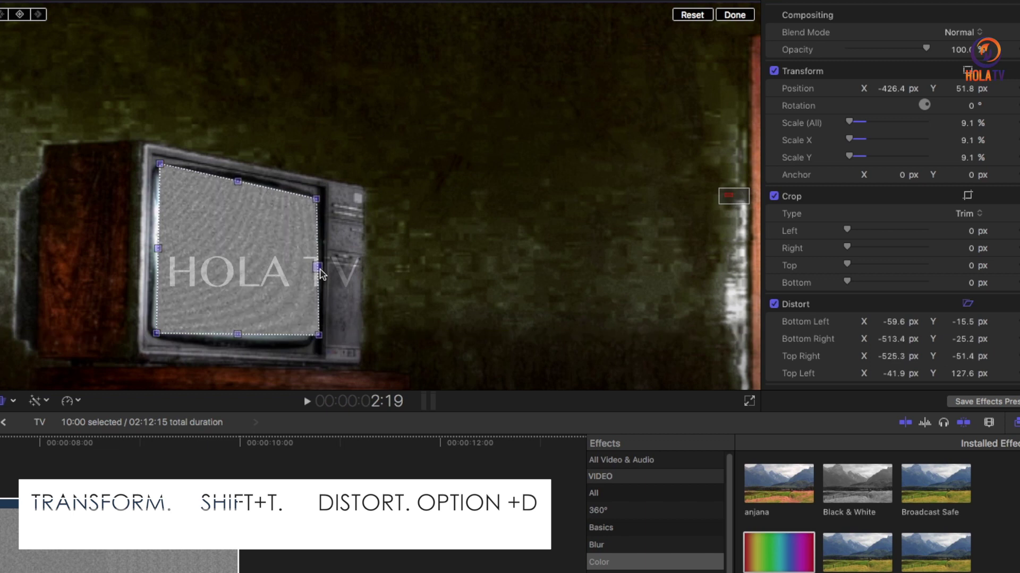
pyautogui.moveTo(161, 166); pyautogui.dragTo(162, 169)
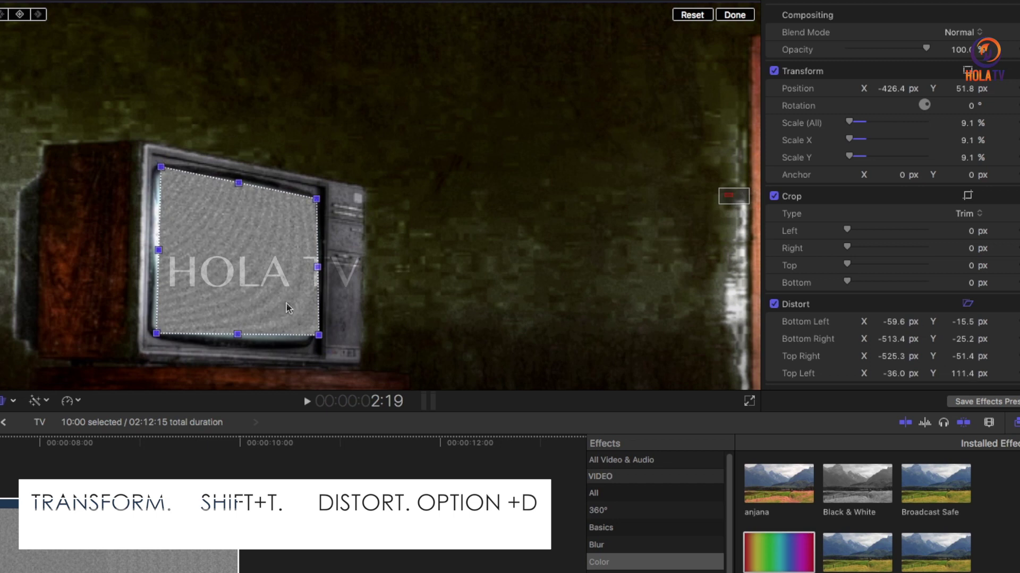
pyautogui.moveTo(321, 340); pyautogui.dragTo(317, 355)
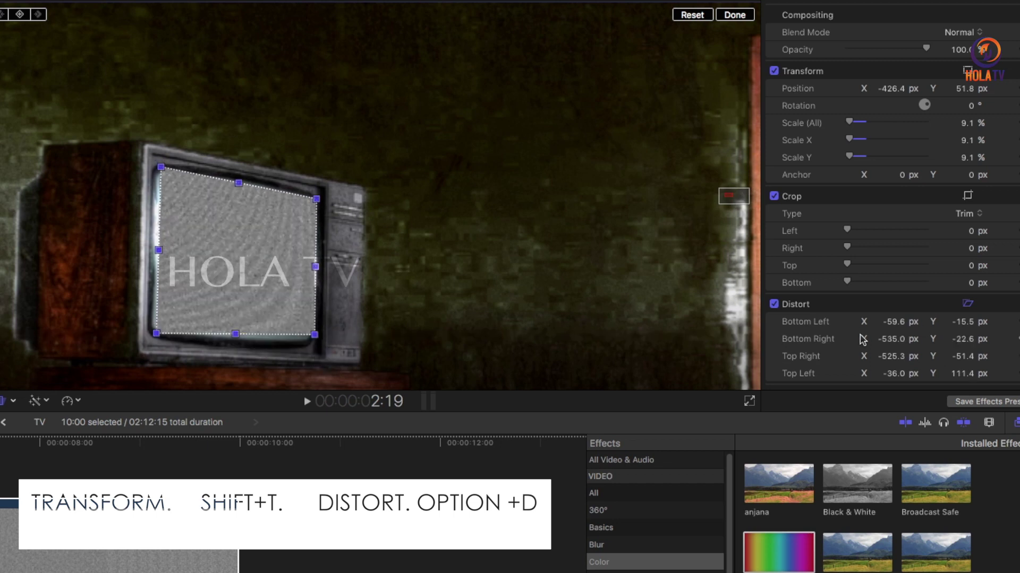
# - Set the distort's bottom right Y to about -73.6 px, move the top right corner to about X -543.3, Y -42.2 px, and finish distorting
pyautogui.scroll(-3, 892, 195)
pyautogui.moveTo(965, 314); pyautogui.dragTo(961, 276)
pyautogui.moveTo(315, 201); pyautogui.dragTo(312, 197)
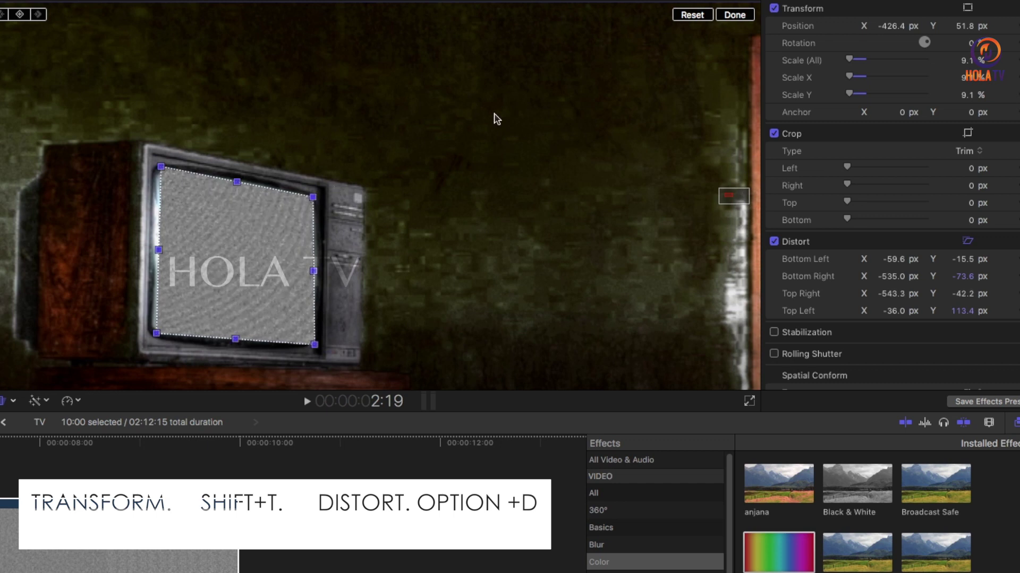
pyautogui.click(725, 15)
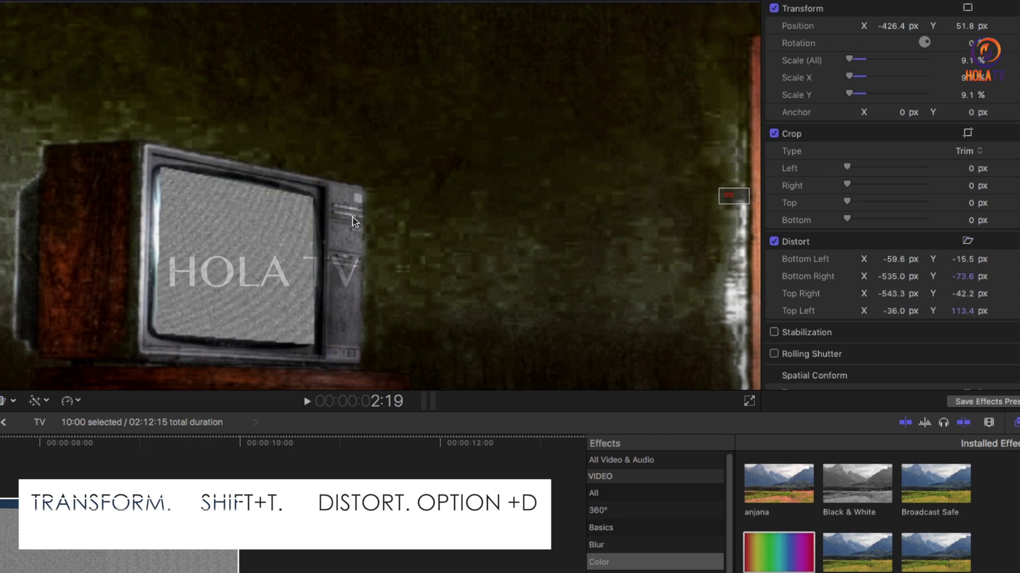
# - Set the static noise clip's blend mode to Multiply
pyautogui.scroll(3, 892, 194)
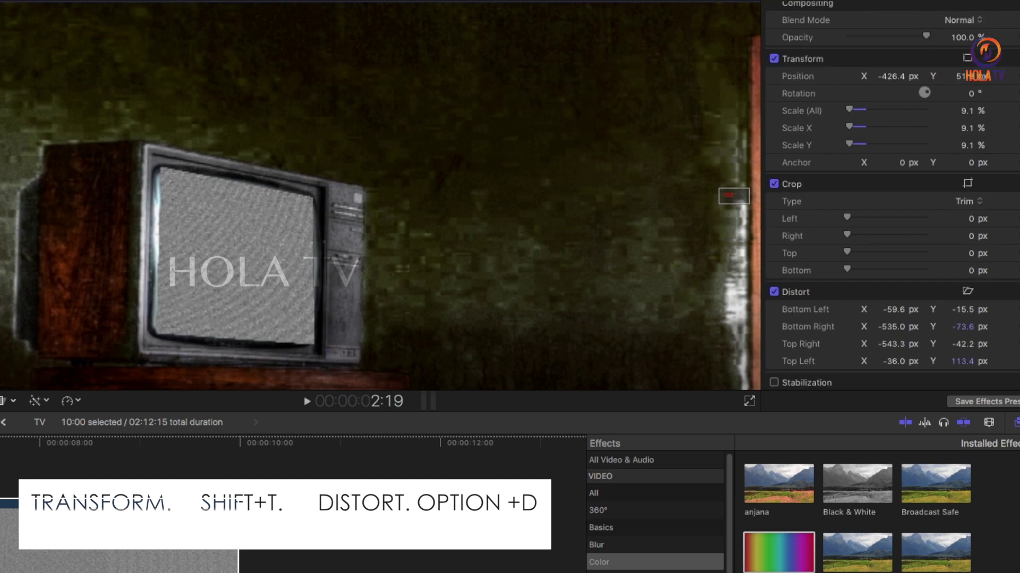
pyautogui.click(964, 33)
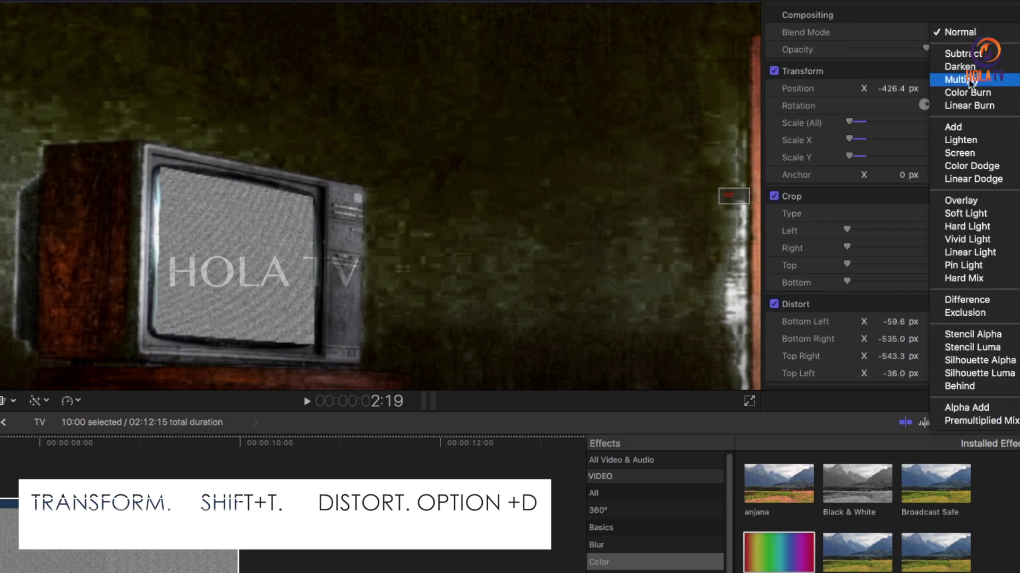
pyautogui.click(962, 79)
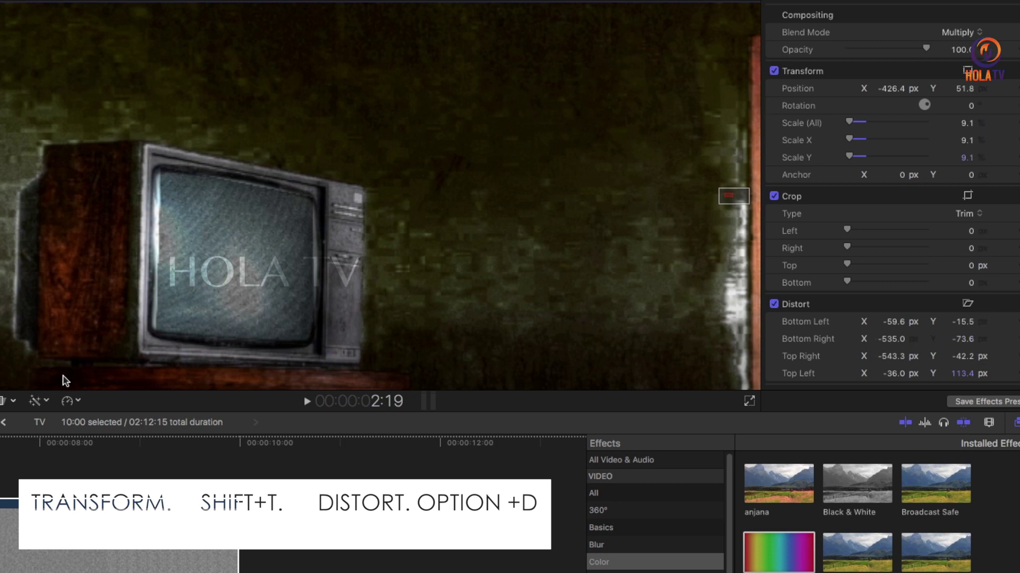
# - Widen the static noise's distort at its left and right edges and adjust the bottom edge to cover the television screen more fully
pyautogui.hotkey('alt', 'd')
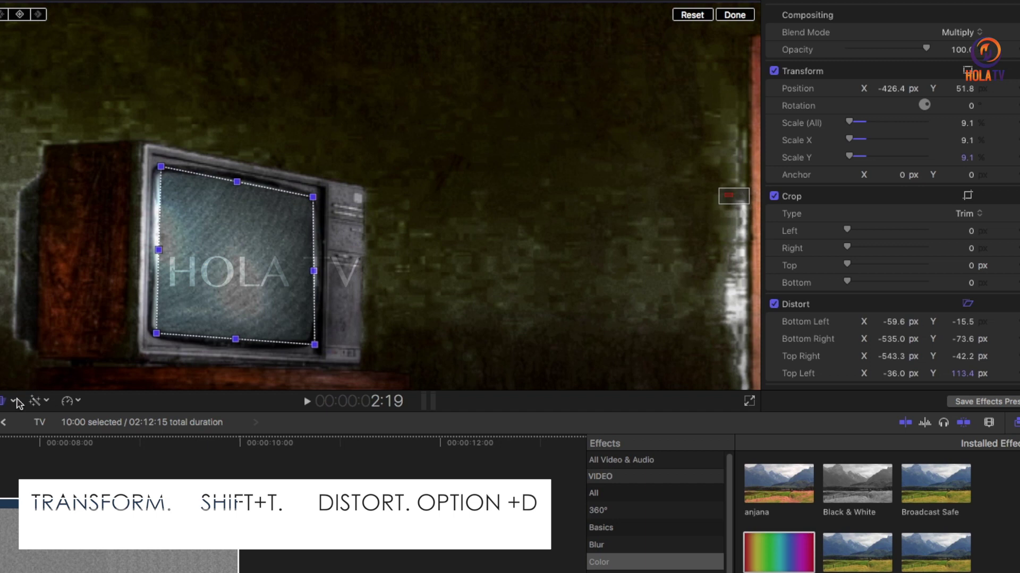
pyautogui.click(18, 403)
pyautogui.click(114, 278)
pyautogui.moveTo(162, 256); pyautogui.dragTo(156, 255)
pyautogui.moveTo(315, 267); pyautogui.dragTo(318, 267)
pyautogui.moveTo(233, 340); pyautogui.dragTo(238, 347)
pyautogui.click(733, 16)
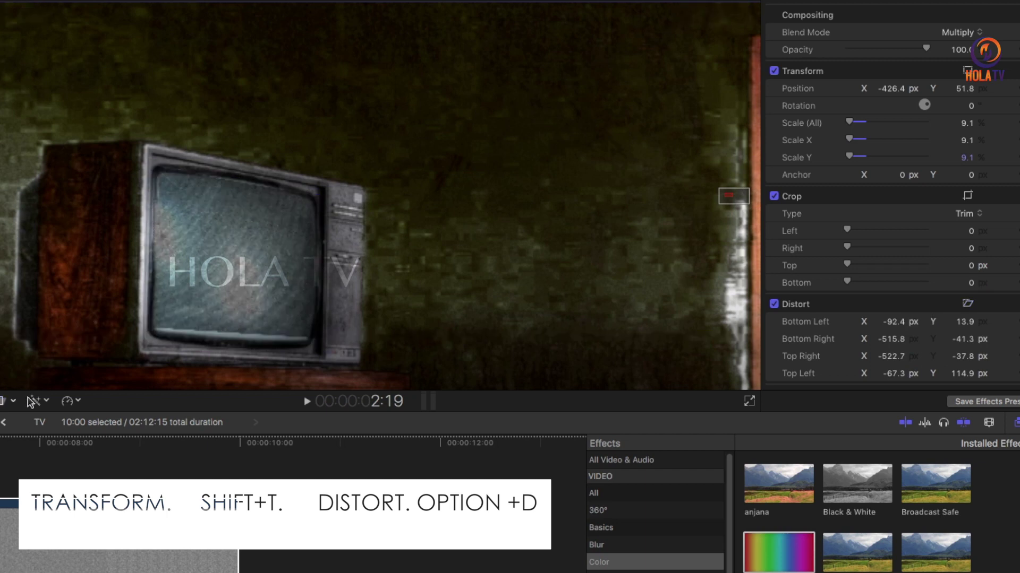
# - Nudge the static noise's lower distort edge to about Y 4.6 px at left and -50.5 px at right, then fit the whole frame in view
pyautogui.click(33, 401)
pyautogui.click(37, 432)
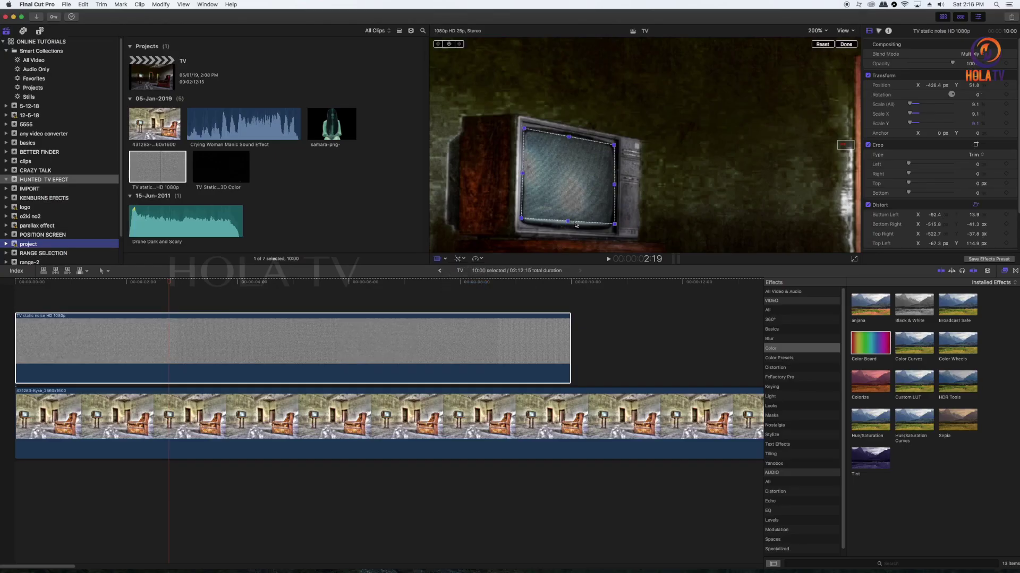
pyautogui.moveTo(568, 221); pyautogui.dragTo(567, 221)
pyautogui.click(845, 44)
pyautogui.click(817, 31)
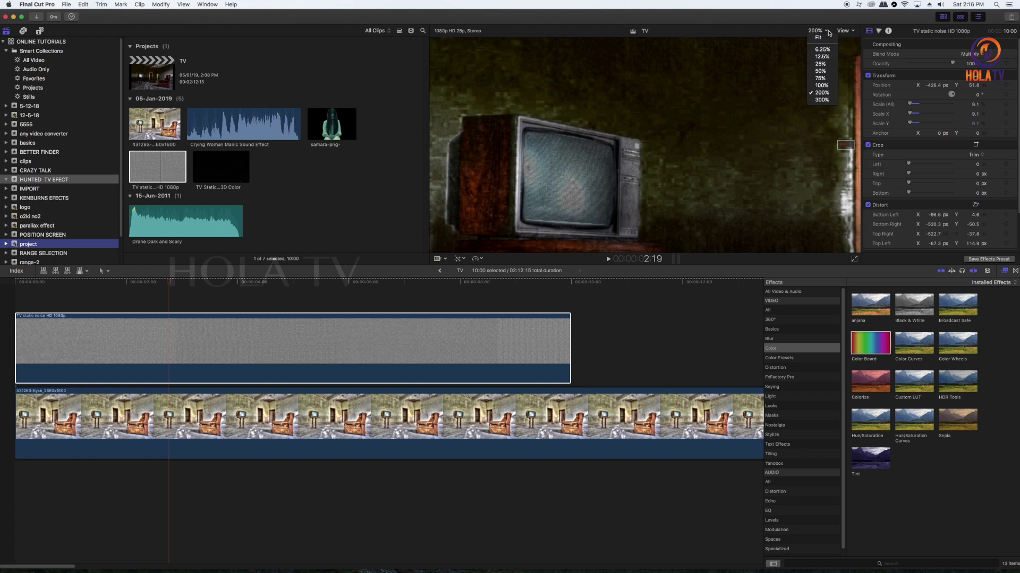
pyautogui.click(825, 39)
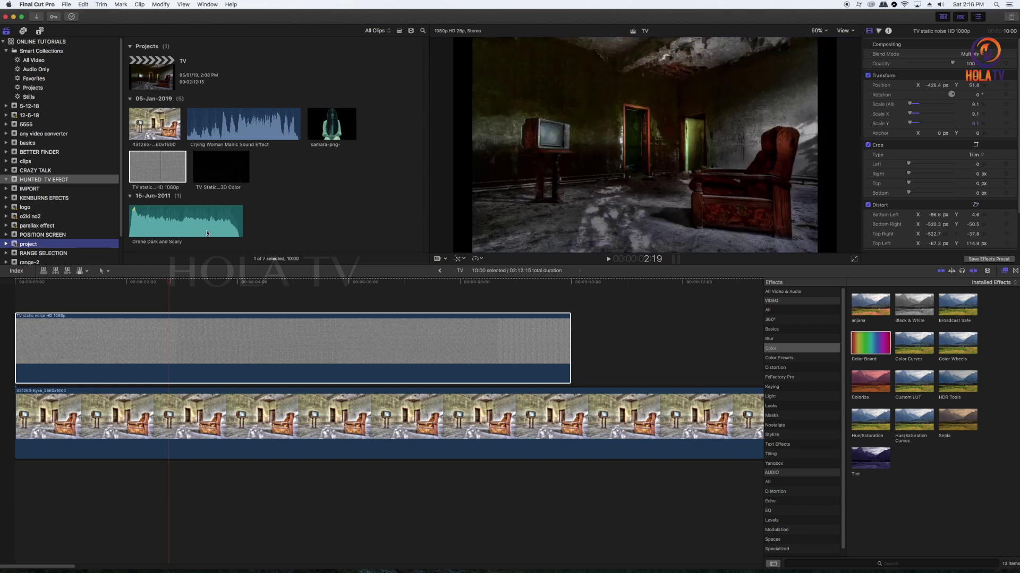
# - Add the TV Static VHS Recorder Overlay - 3D Color clip above the static noise, starting at about 7:00
pyautogui.click(74, 282)
pyautogui.moveTo(87, 282); pyautogui.dragTo(174, 285)
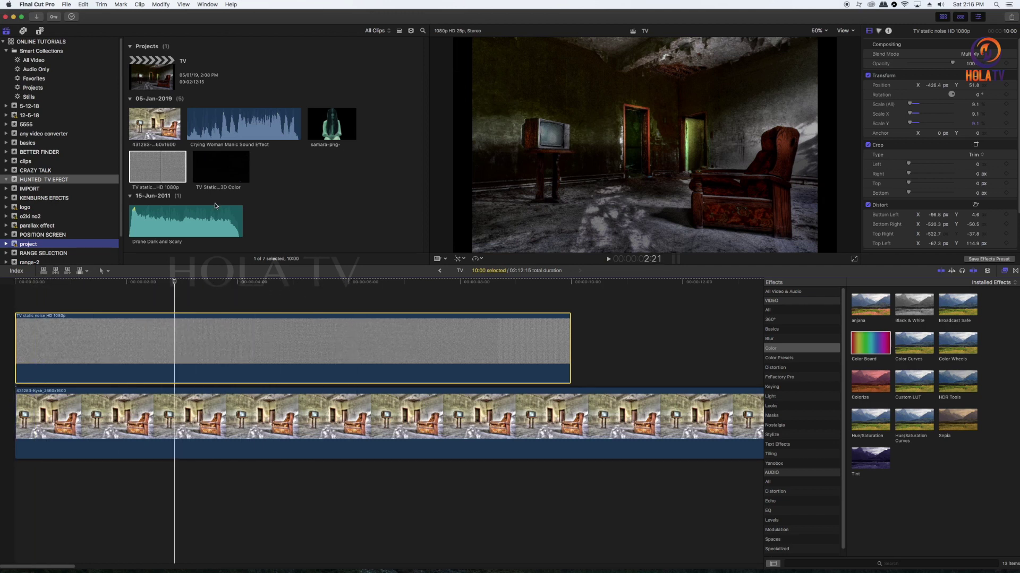
pyautogui.click(165, 171)
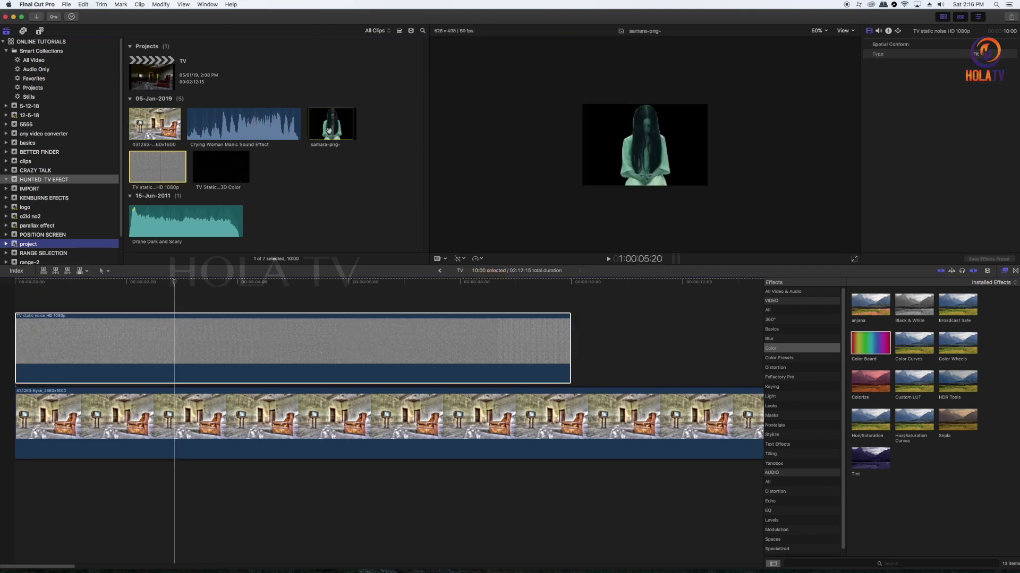
pyautogui.click(215, 175)
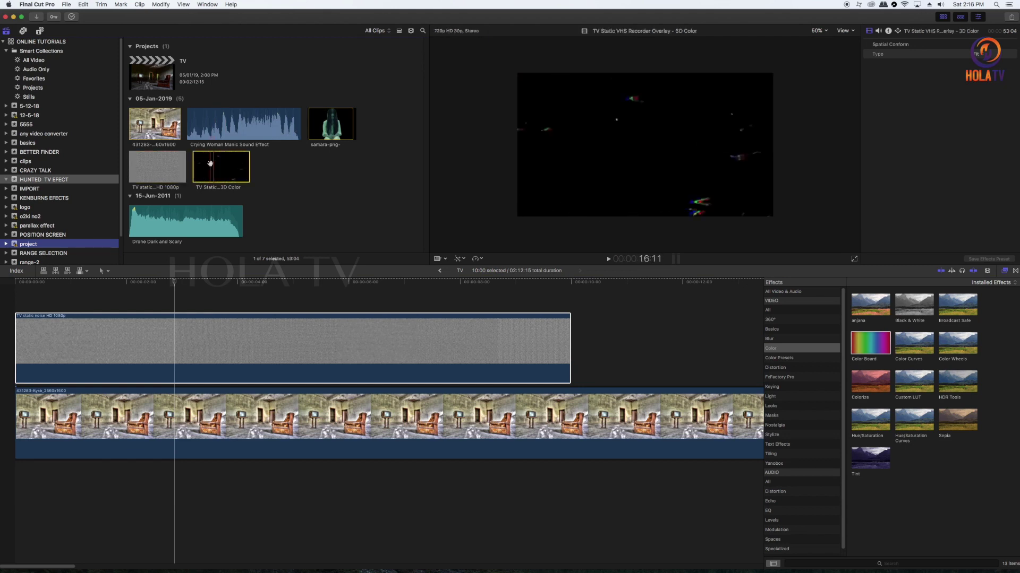
pyautogui.moveTo(434, 239); pyautogui.dragTo(459, 283)
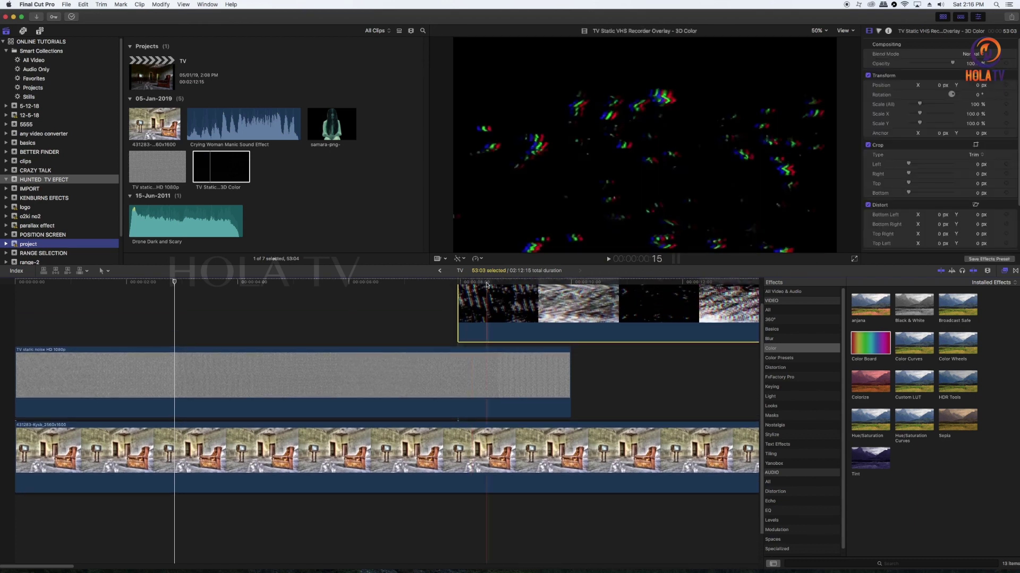
pyautogui.click(443, 295)
pyautogui.moveTo(443, 297)
pyautogui.mouseDown()
pyautogui.moveTo(402, 298)
pyautogui.moveTo(496, 300)
pyautogui.moveTo(437, 305)
pyautogui.mouseUp()
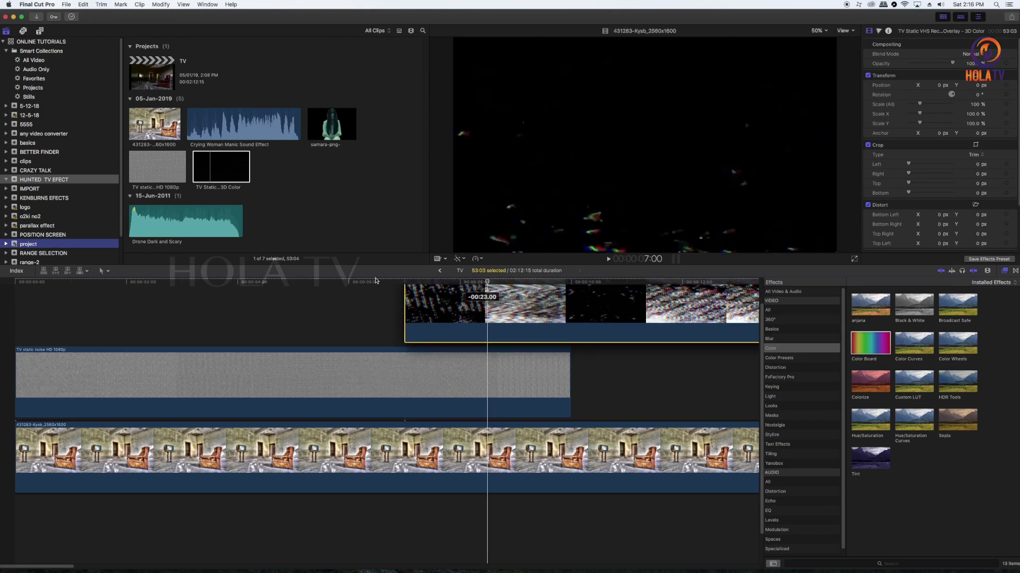
# - Paste the static noise's position, scale, distort and compositing attributes onto the VHS overlay clip, and move the overlay to the timeline start
pyautogui.click(385, 362)
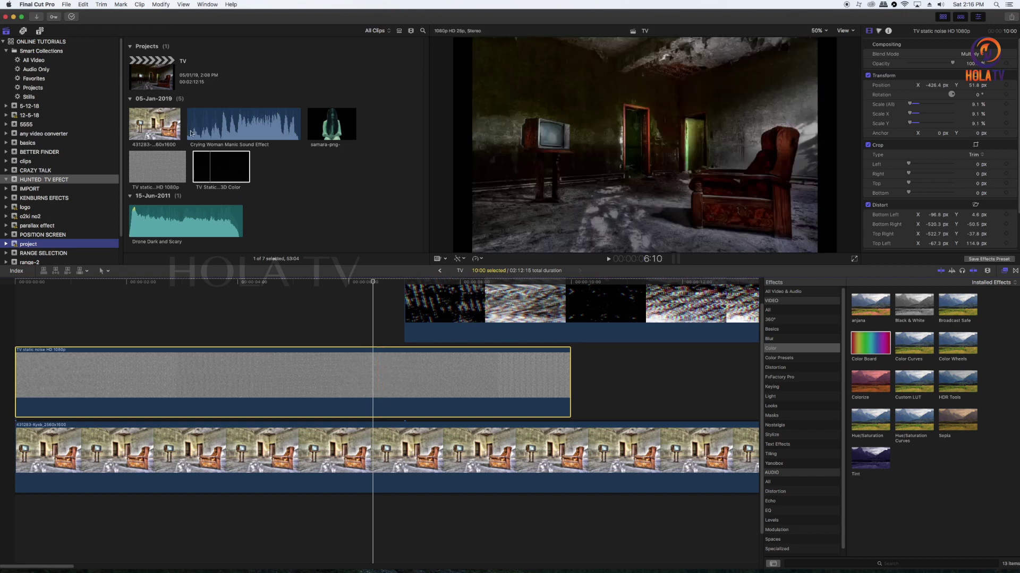
pyautogui.click(83, 5)
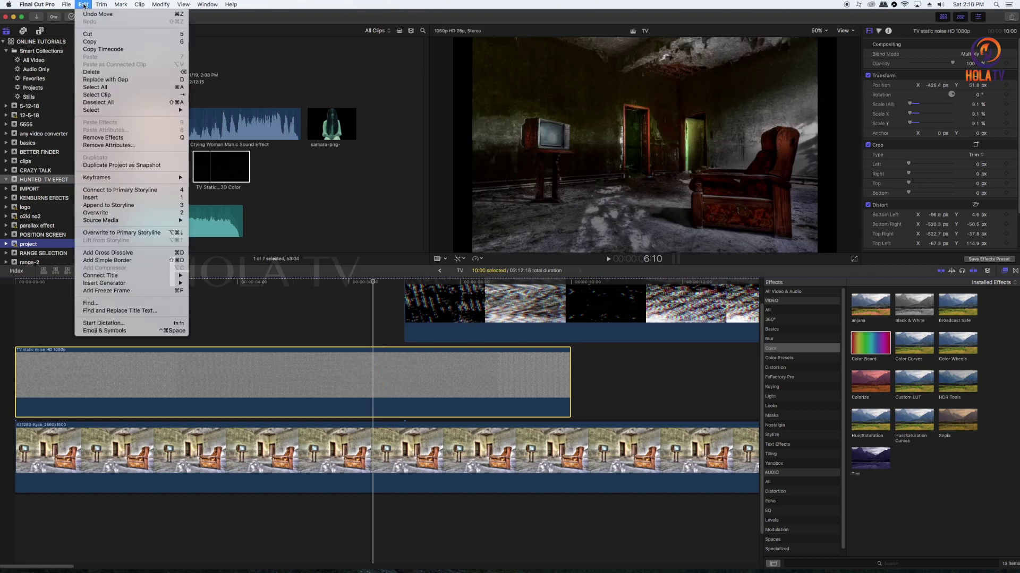
pyautogui.click(102, 42)
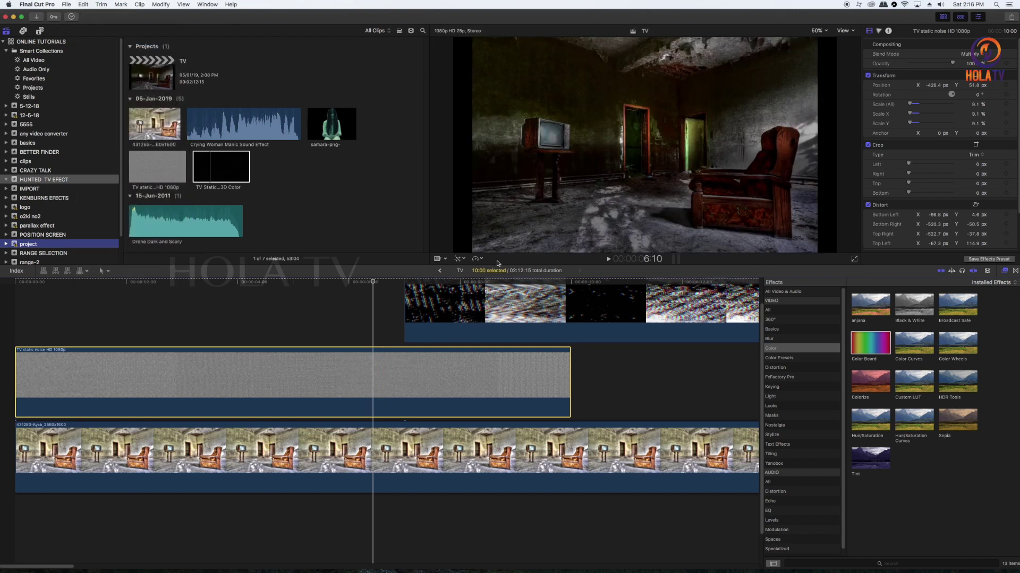
pyautogui.click(460, 285)
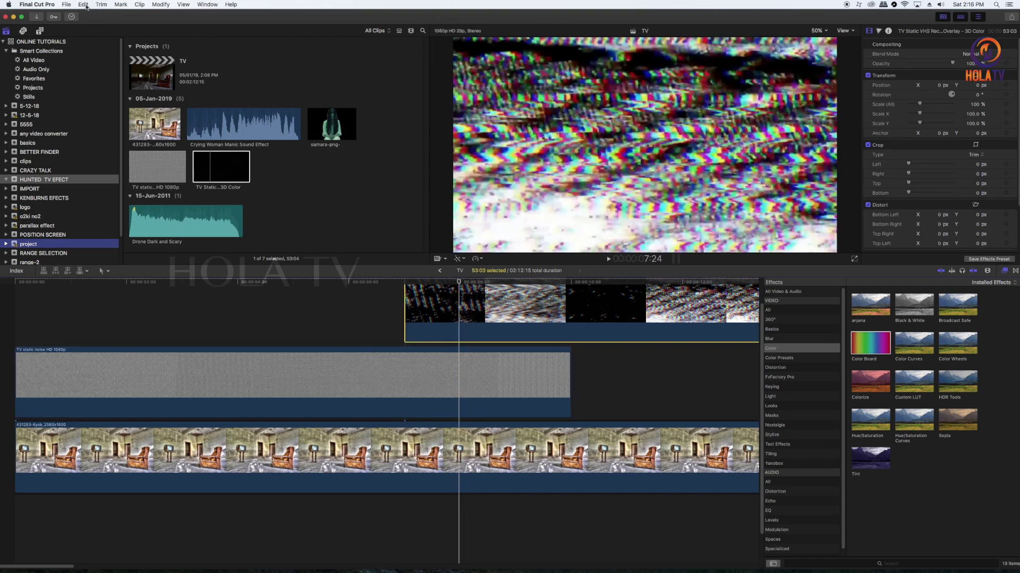
pyautogui.click(84, 5)
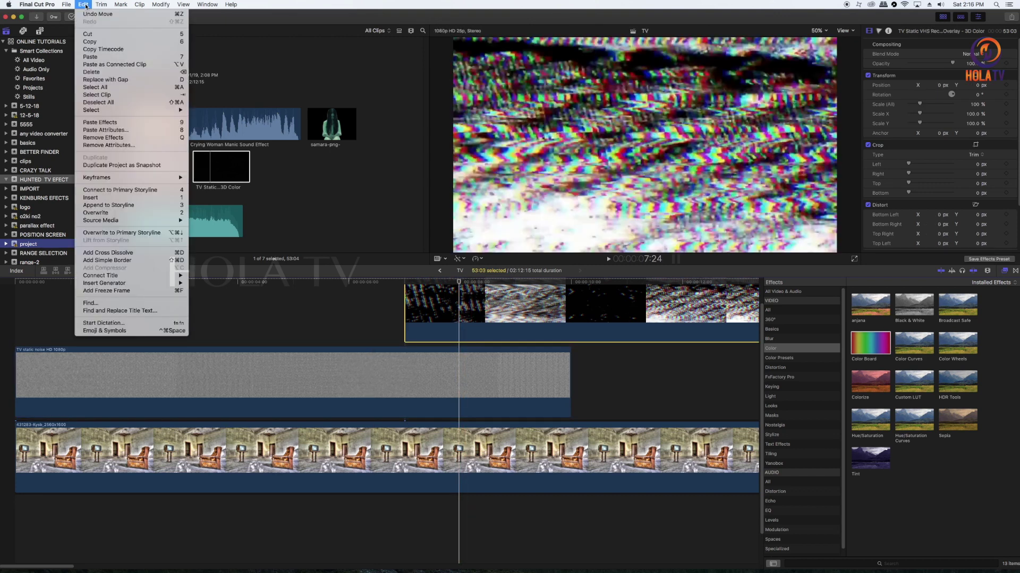
pyautogui.click(126, 134)
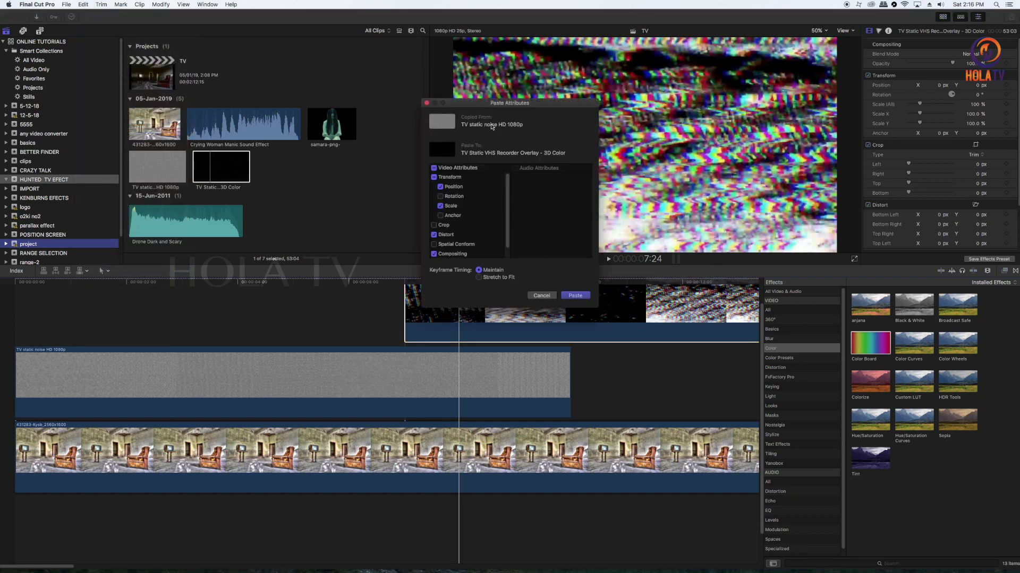
pyautogui.click(577, 295)
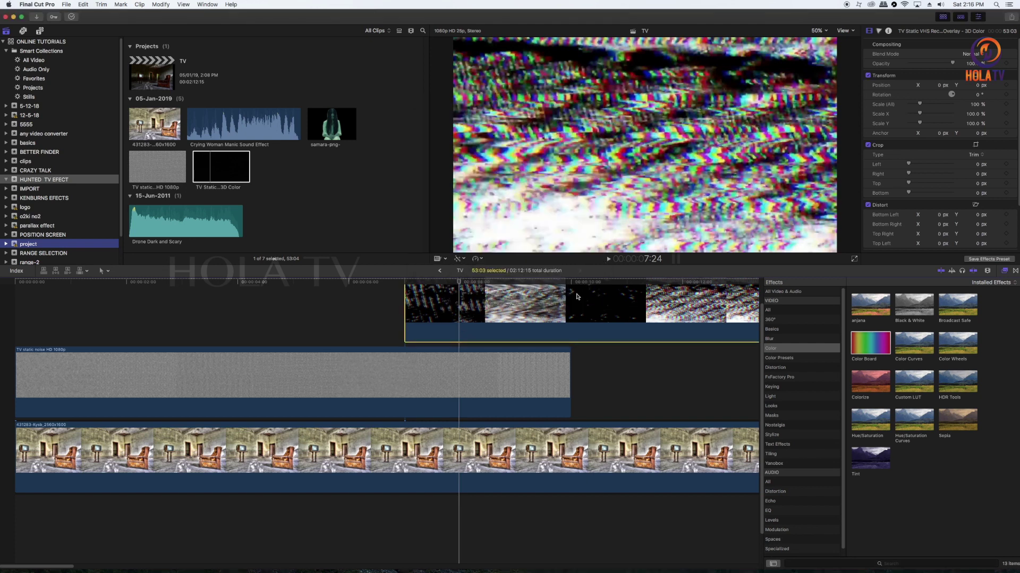
pyautogui.moveTo(591, 312); pyautogui.dragTo(202, 312)
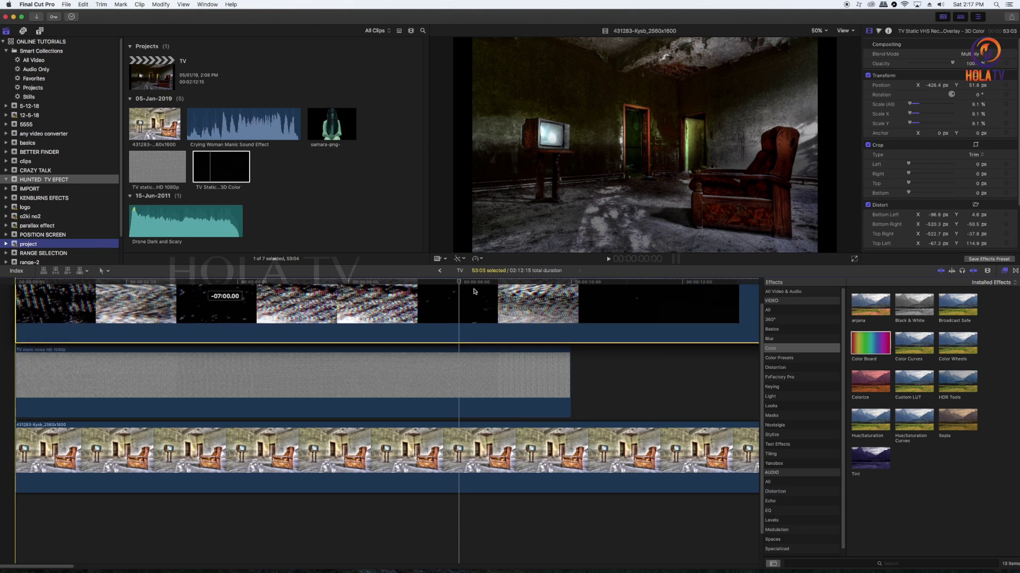
# - Split the VHS overlay at 2:11 and open a gap by trimming the first piece to 1:12 and starting the second at about 4:00
pyautogui.click(202, 282)
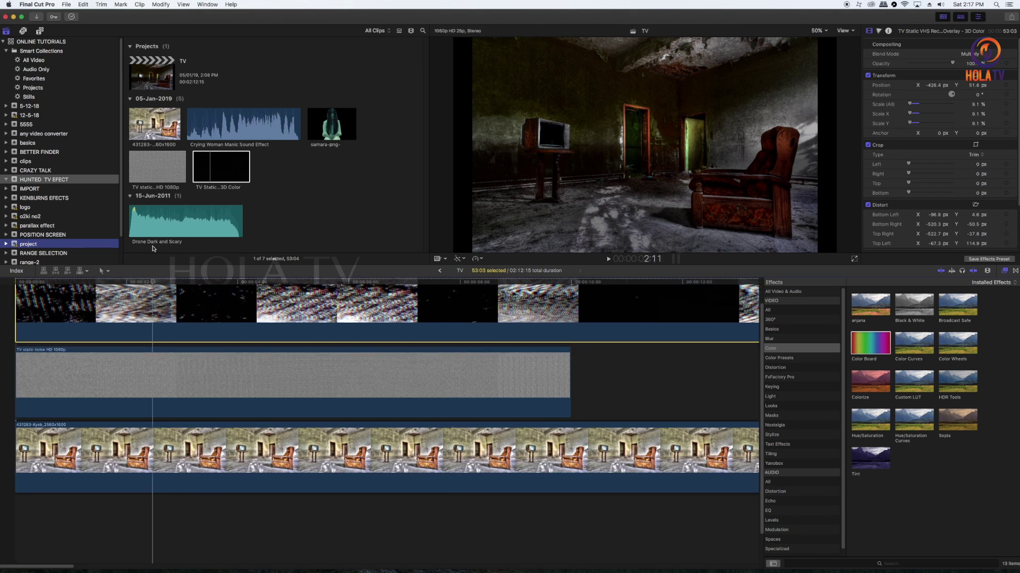
pyautogui.press('super+b')
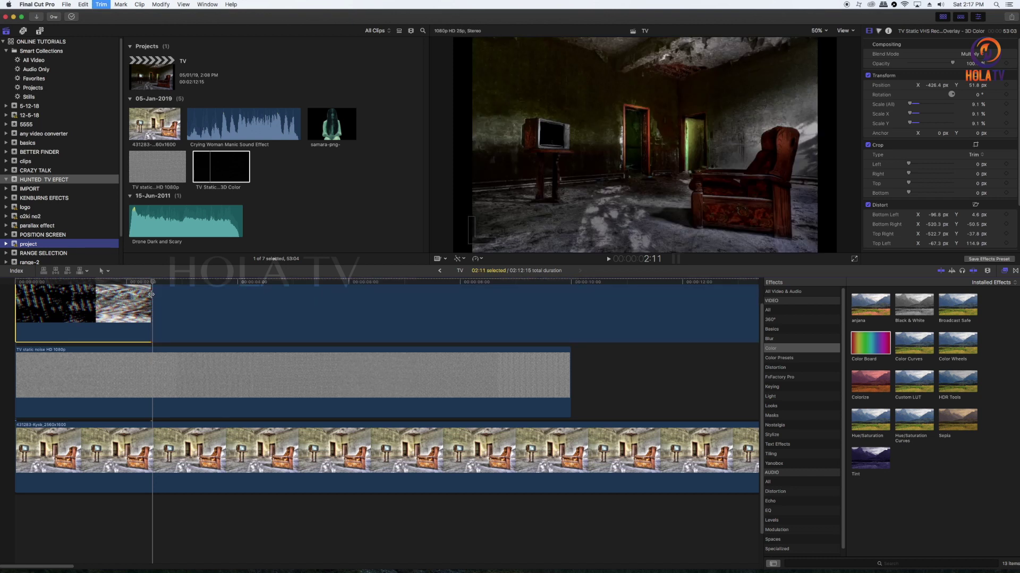
pyautogui.moveTo(151, 295); pyautogui.dragTo(85, 293)
pyautogui.click(196, 297)
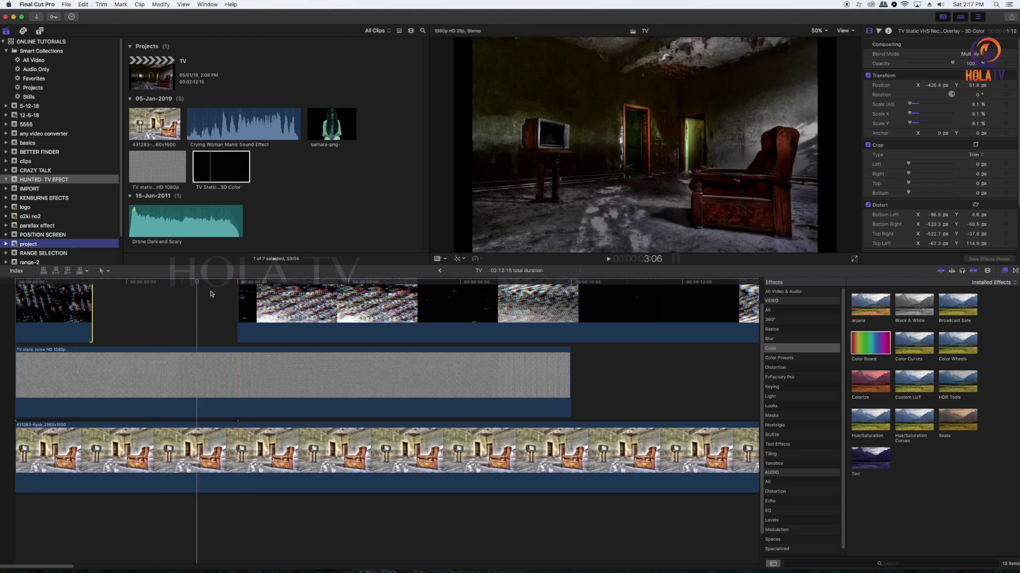
# - Split the second VHS overlay piece at about 5:13 and trim the start of the remainder to leave a gap of about one second
pyautogui.click(319, 293)
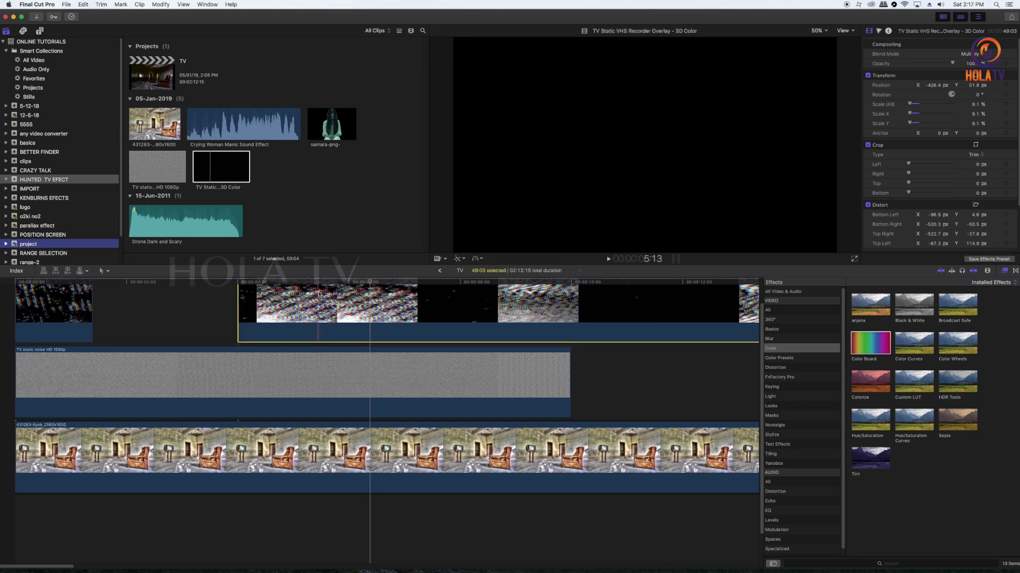
pyautogui.press('super+b')
pyautogui.moveTo(347, 303); pyautogui.dragTo(400, 305)
pyautogui.click(481, 282)
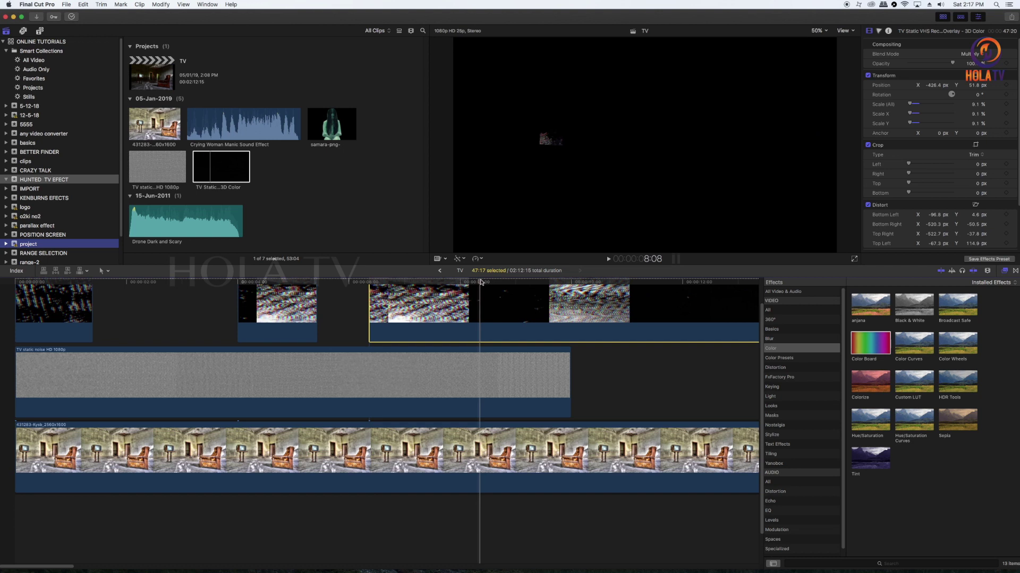
# - Trim the end of the last VHS overlay piece to a duration of 1:19 and check the overlay timing
pyautogui.hotkey('alt', ']')
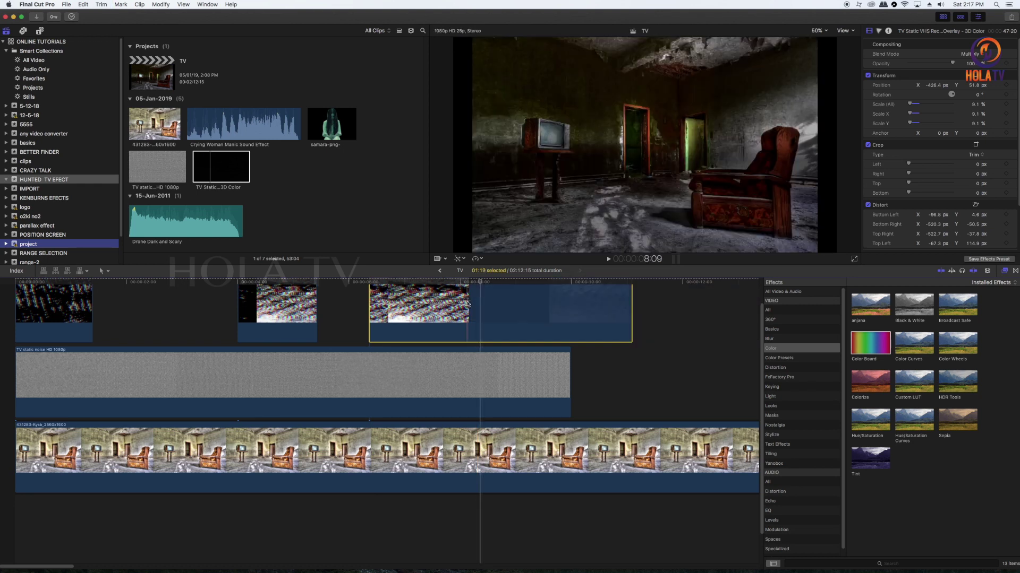
pyautogui.moveTo(396, 280); pyautogui.dragTo(263, 282)
pyautogui.click(154, 166)
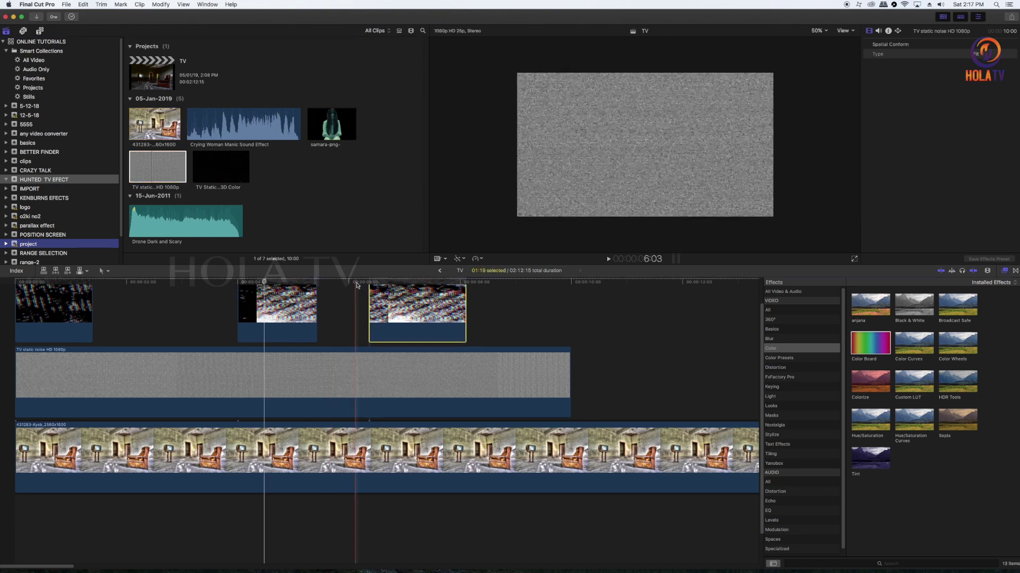
pyautogui.click(276, 280)
pyautogui.moveTo(263, 283); pyautogui.dragTo(425, 303)
# - Add the samara-png- clip above the room image, directly after the static noise at about 10:00
pyautogui.click(325, 132)
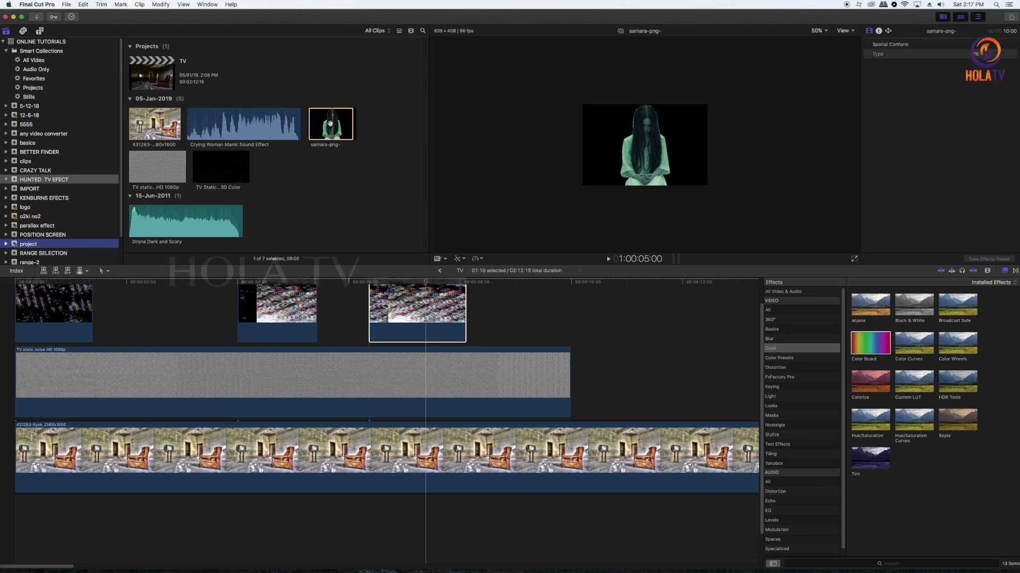
pyautogui.moveTo(488, 226); pyautogui.dragTo(601, 303)
pyautogui.click(606, 308)
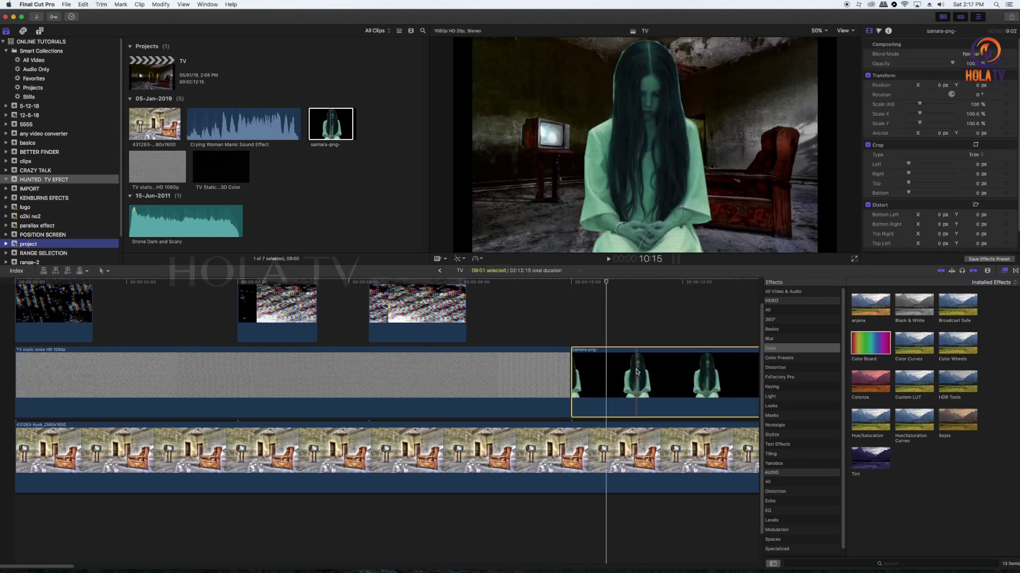
# - Scale the samara-png- clip down to 16% and move it over the television
pyautogui.click(449, 259)
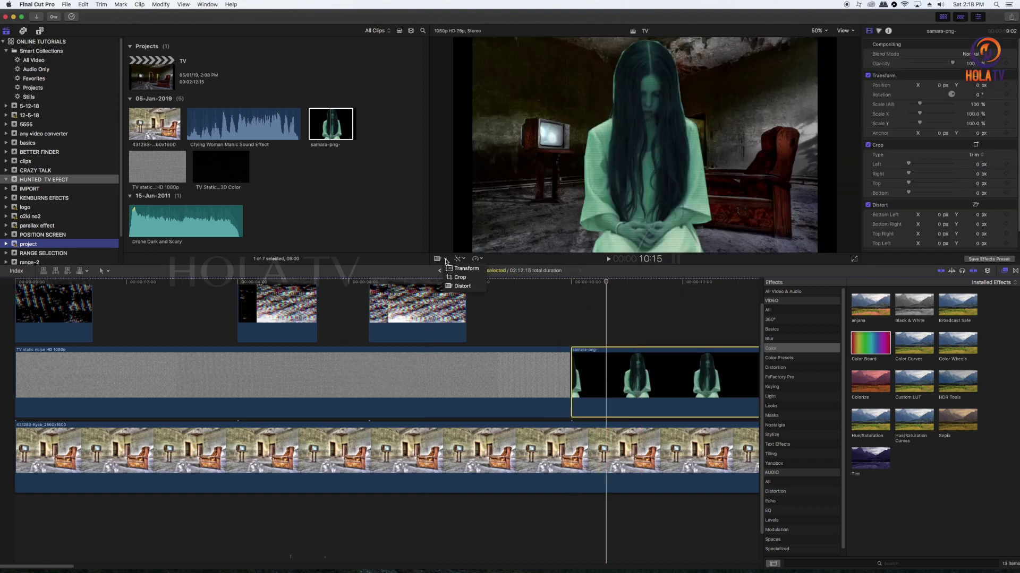
pyautogui.click(465, 269)
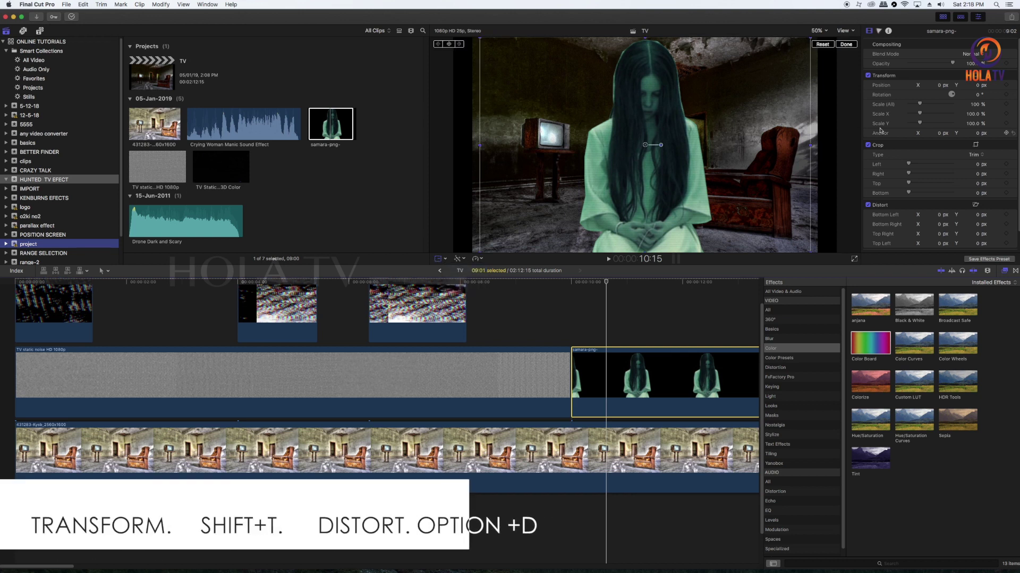
pyautogui.moveTo(919, 107); pyautogui.dragTo(913, 110)
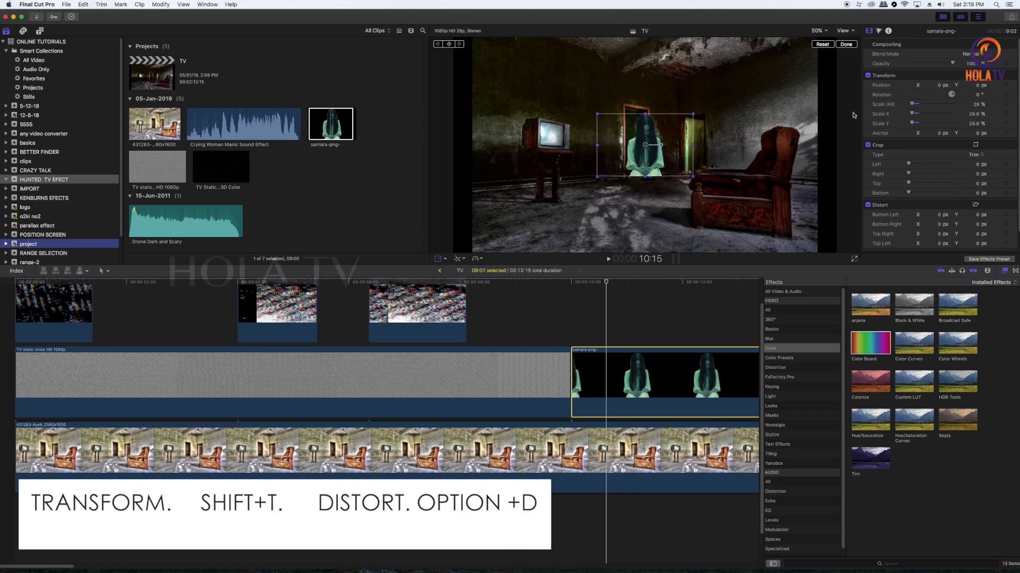
pyautogui.moveTo(659, 164); pyautogui.dragTo(566, 154)
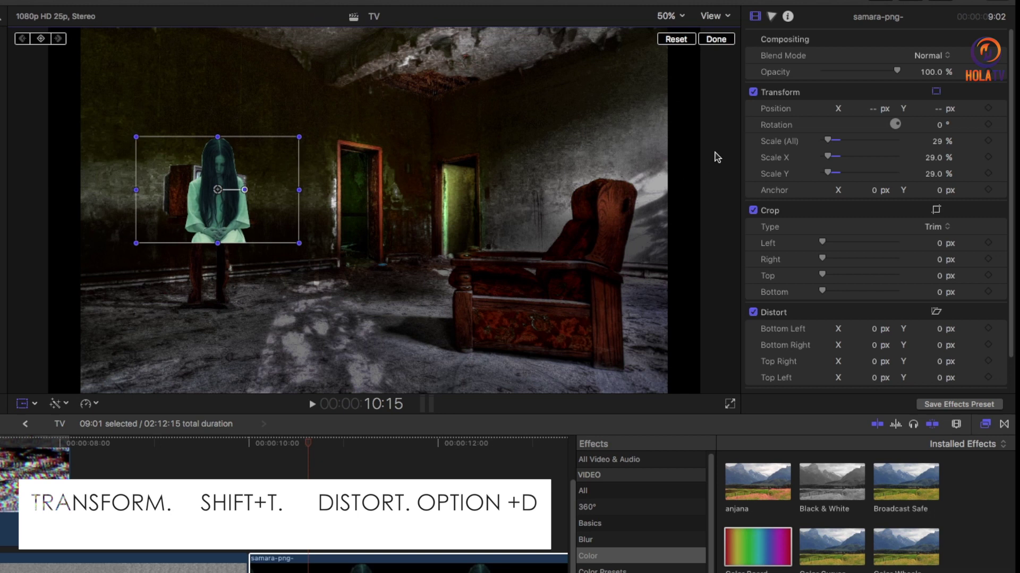
pyautogui.moveTo(827, 144); pyautogui.dragTo(826, 145)
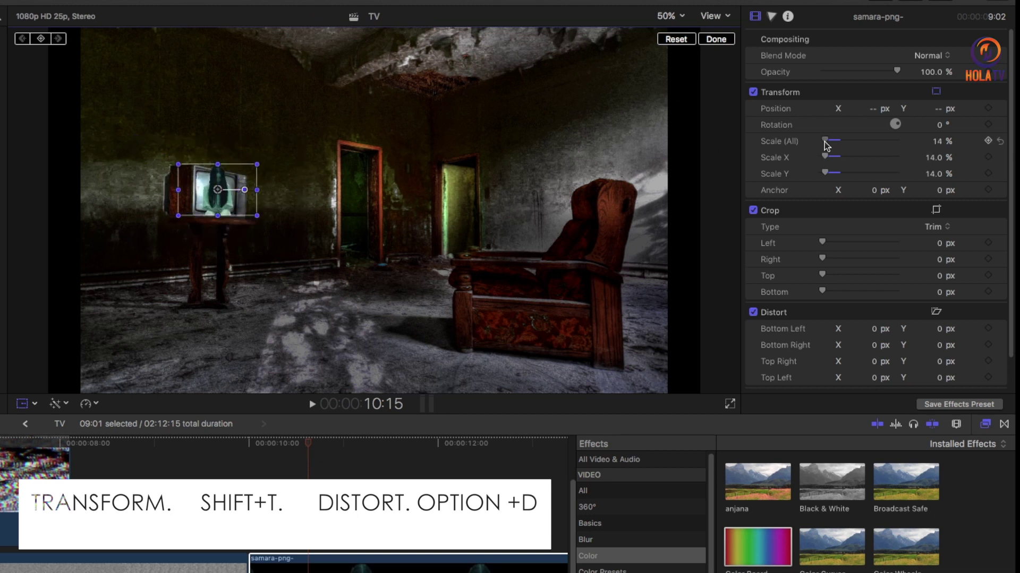
pyautogui.click(717, 42)
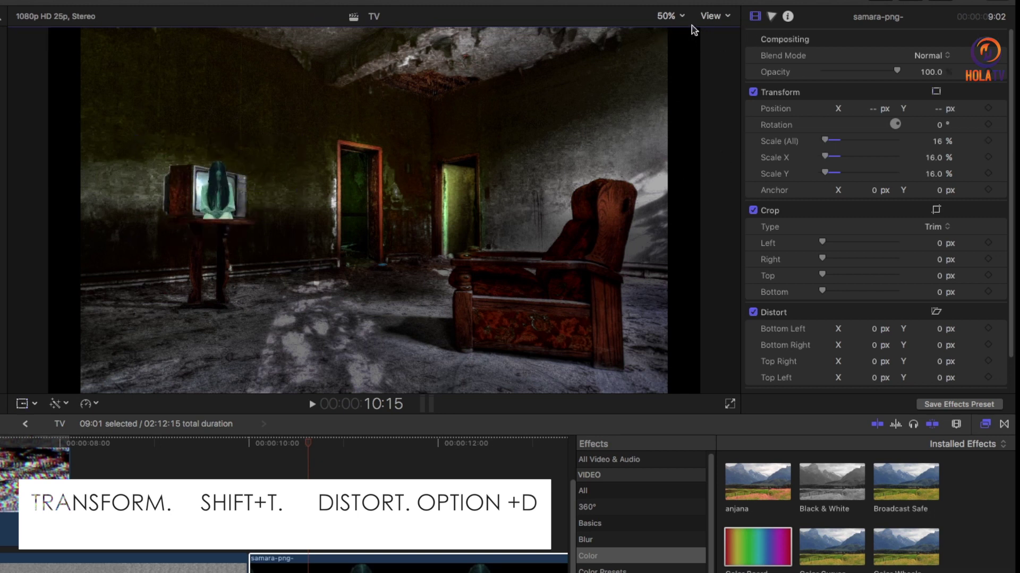
# - Shrink the ghost girl to a scale of 10.08% and position her inside the television screen at 200% viewer zoom
pyautogui.click(670, 16)
pyautogui.click(680, 122)
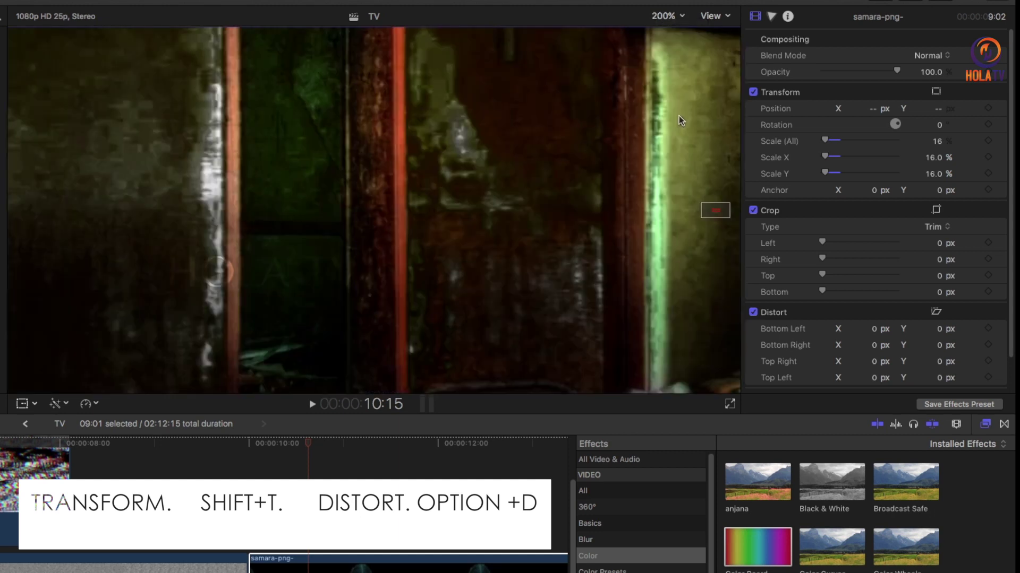
pyautogui.moveTo(719, 207); pyautogui.dragTo(715, 210)
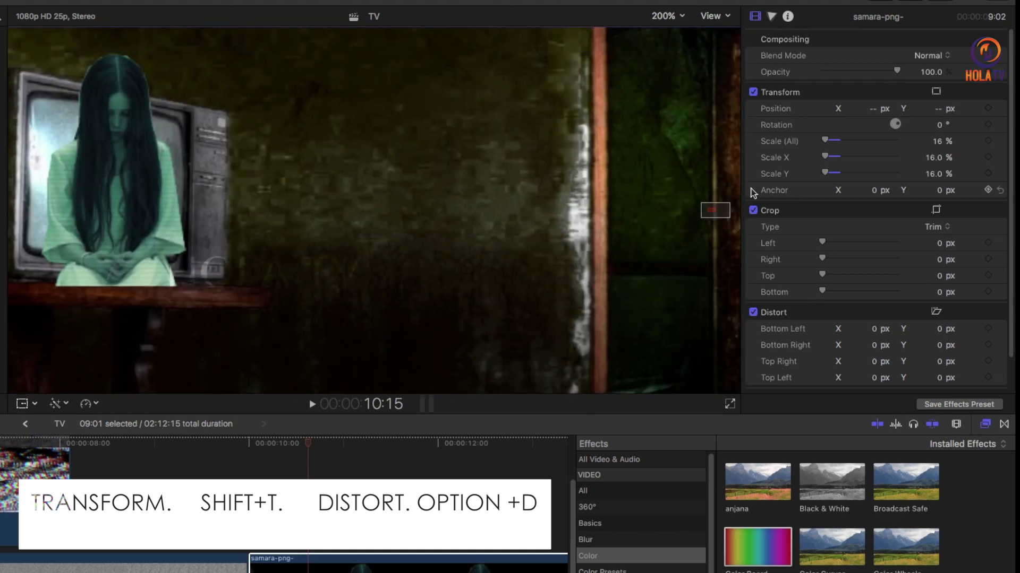
pyautogui.click(37, 405)
pyautogui.click(69, 421)
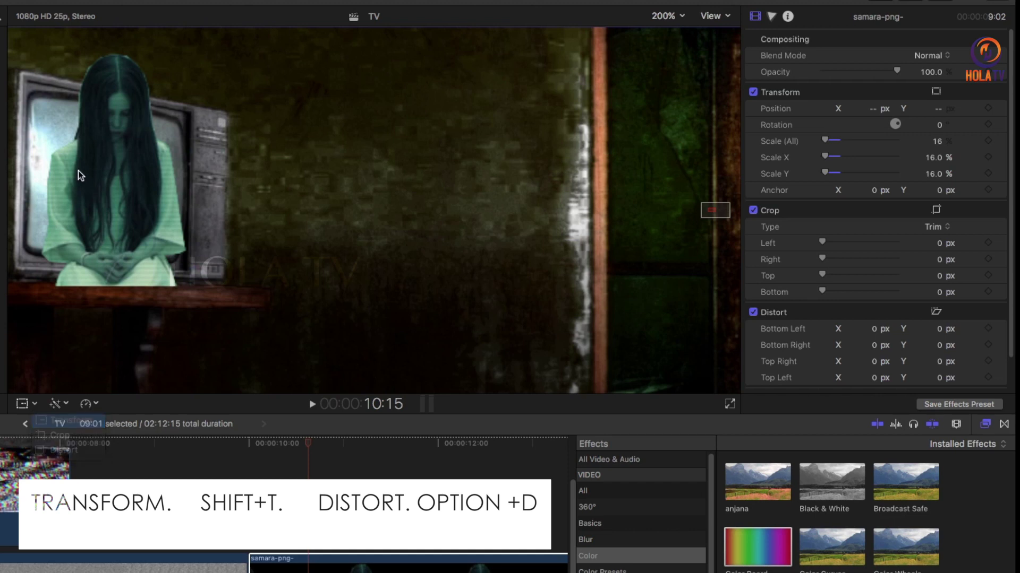
pyautogui.moveTo(294, 52); pyautogui.dragTo(228, 99)
pyautogui.moveTo(118, 169); pyautogui.dragTo(118, 185)
pyautogui.click(717, 42)
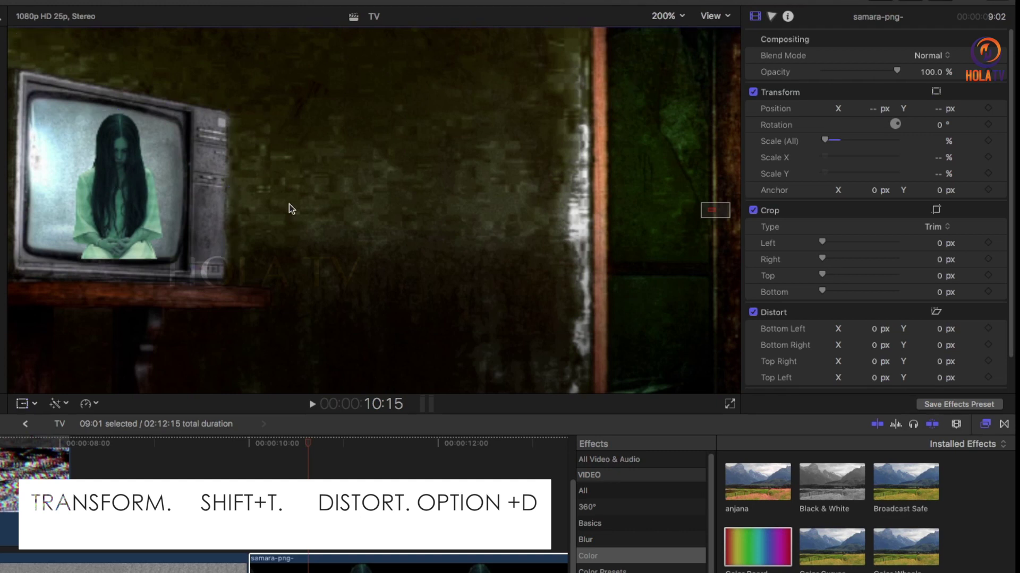
# - Distort the ghost clip's top-left corner to about 29.4, -6.2 px and move the clip to about X -450.6, Y 52.5 px
pyautogui.click(35, 403)
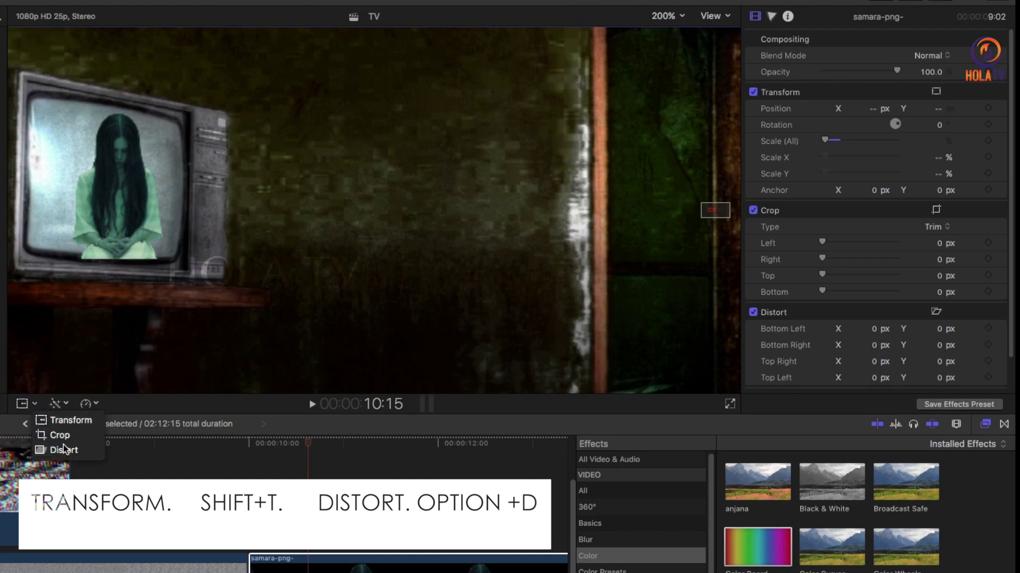
pyautogui.click(59, 419)
pyautogui.hotkey('alt', 'd')
pyautogui.moveTo(103, 200); pyautogui.dragTo(190, 193)
pyautogui.moveTo(104, 107); pyautogui.dragTo(114, 108)
pyautogui.moveTo(707, 212); pyautogui.dragTo(705, 212)
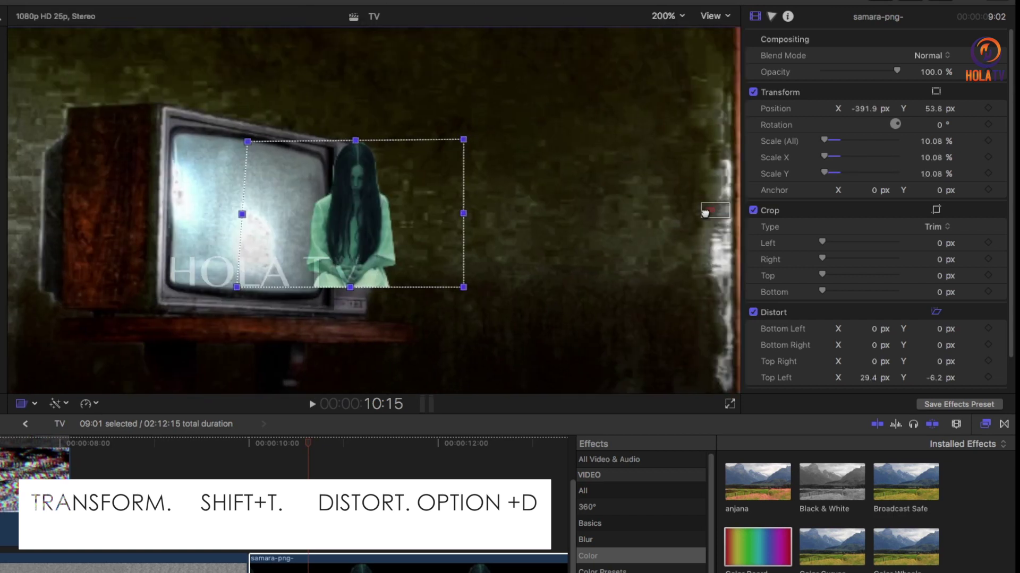
pyautogui.moveTo(357, 207); pyautogui.dragTo(277, 208)
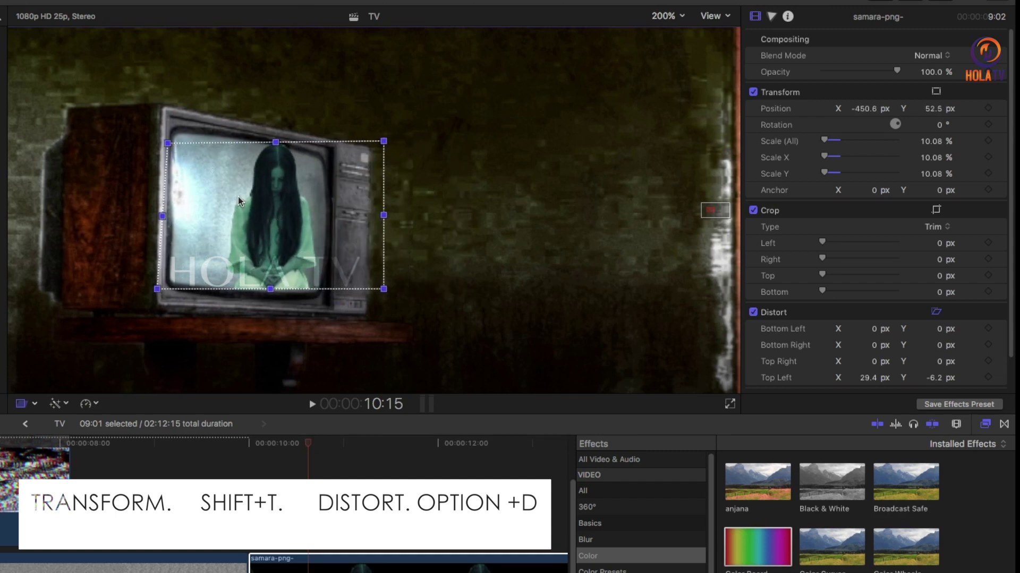
# - Distort the ghost clip's corners to the television's perspective: Bottom Right -98.7, -13.7; Top Right -68.1, -97.6; Top Left 92.2, 31.2 px
pyautogui.moveTo(168, 145); pyautogui.dragTo(183, 154)
pyautogui.moveTo(384, 142); pyautogui.dragTo(357, 165)
pyautogui.moveTo(384, 289); pyautogui.dragTo(351, 294)
pyautogui.moveTo(199, 161); pyautogui.dragTo(186, 136)
pyautogui.moveTo(260, 204); pyautogui.dragTo(242, 206)
pyautogui.moveTo(340, 170); pyautogui.dragTo(338, 178)
pyautogui.moveTo(329, 283)
pyautogui.mouseDown()
pyautogui.moveTo(332, 315)
pyautogui.moveTo(331, 302)
pyautogui.mouseUp()
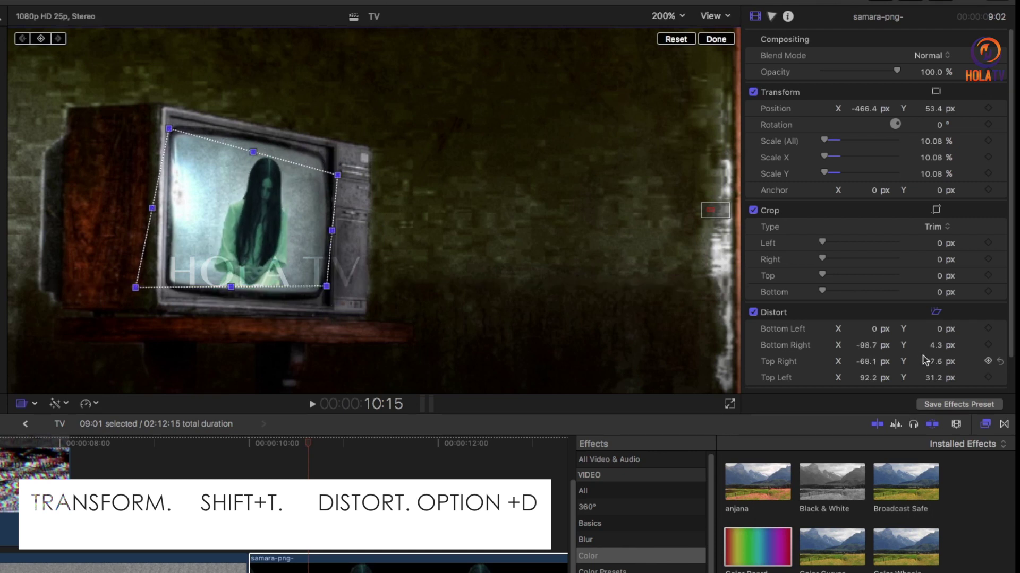
pyautogui.moveTo(936, 353); pyautogui.dragTo(935, 346)
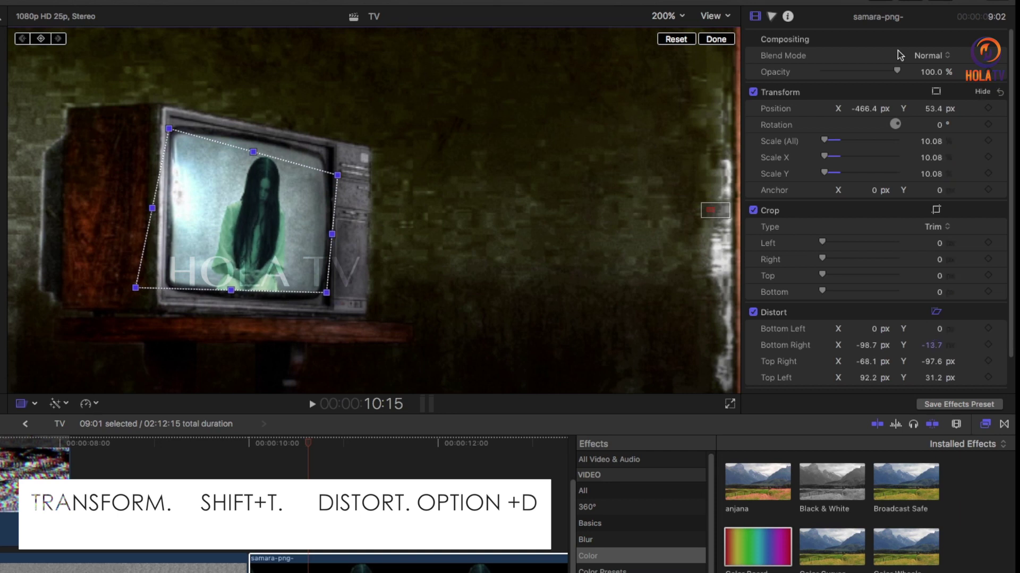
pyautogui.click(715, 40)
# - Set the Top Left distort X to 3.2 px and move the ghost clip to X -462.7, Y 53.5 px
pyautogui.click(935, 346)
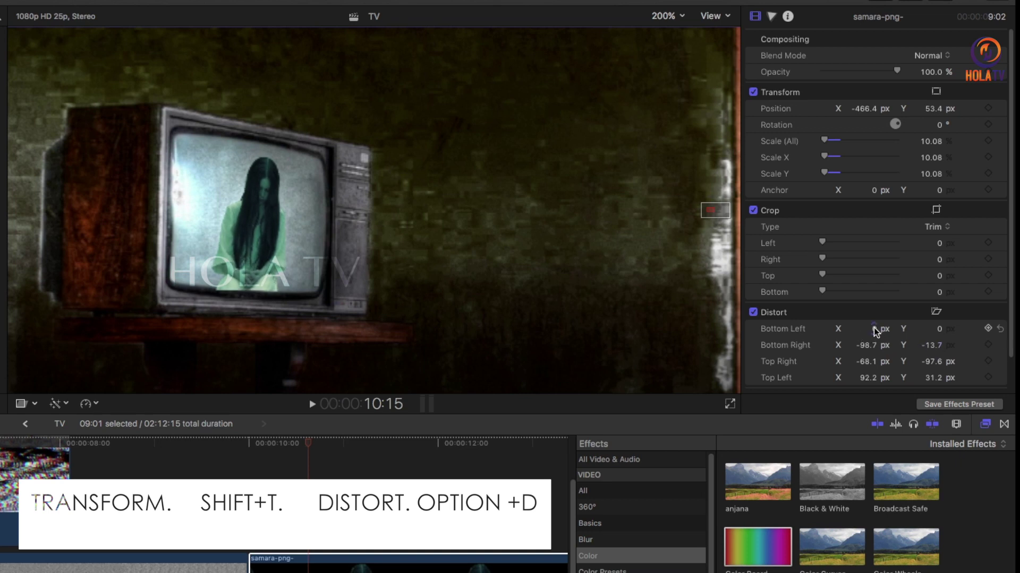
pyautogui.moveTo(865, 381); pyautogui.dragTo(837, 380)
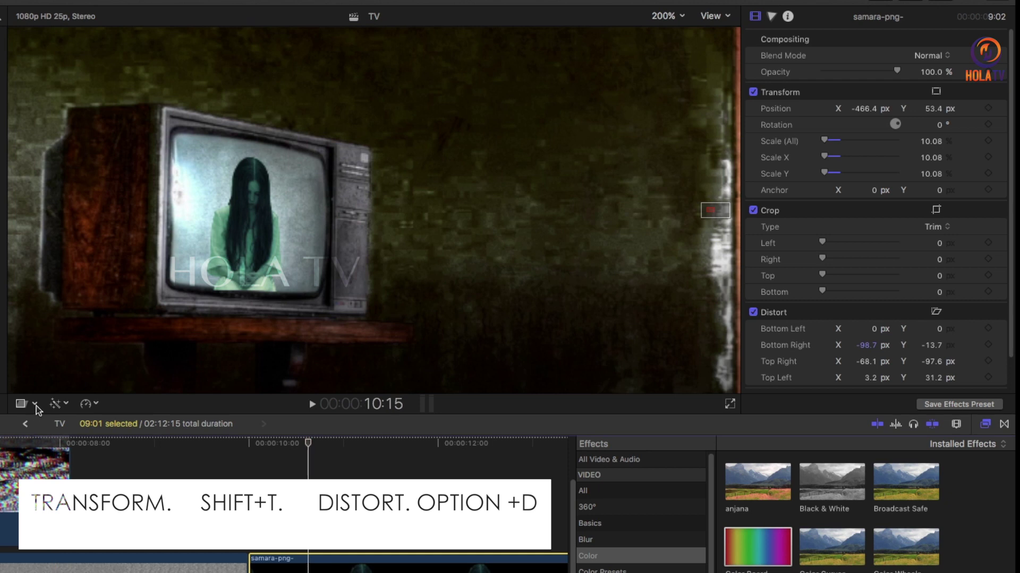
pyautogui.click(58, 404)
pyautogui.hotkey('shift', 't')
pyautogui.moveTo(254, 203); pyautogui.dragTo(255, 201)
# - Refine the ghost clip's distortion to Top Left 37.2, -1.8 px and Top Right Y -96.6 px
pyautogui.click(36, 404)
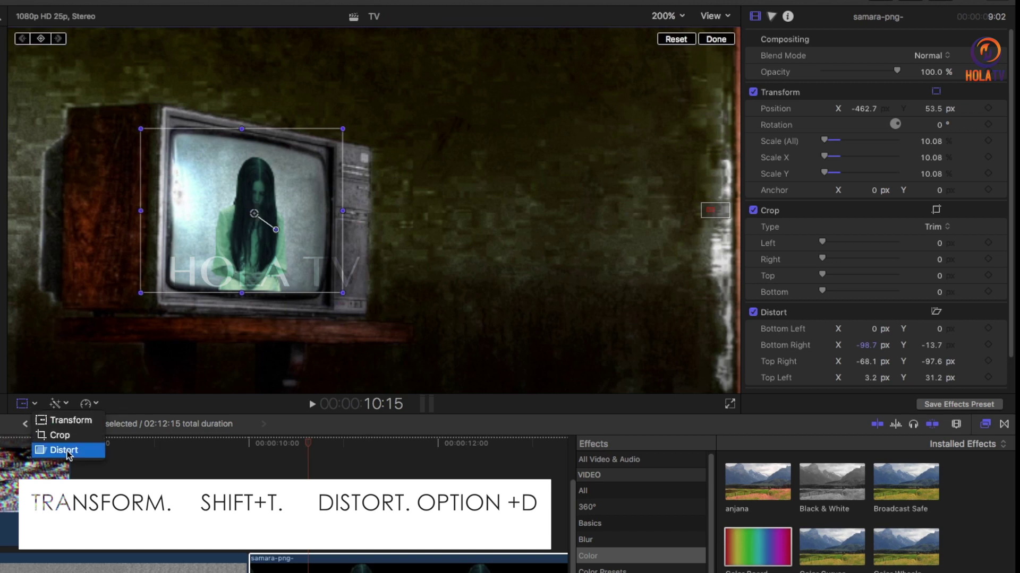
pyautogui.moveTo(328, 291); pyautogui.dragTo(330, 280)
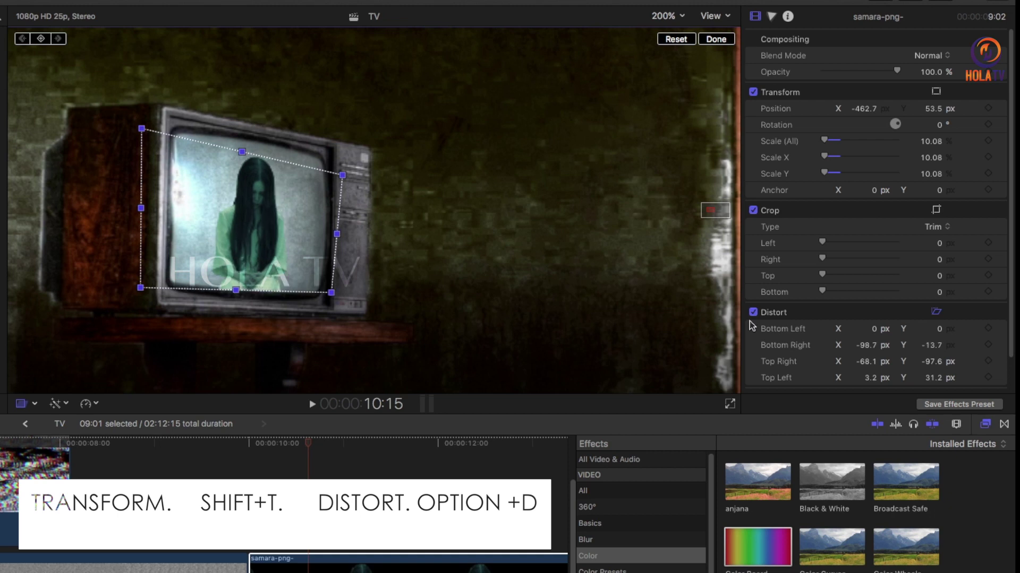
pyautogui.moveTo(931, 383); pyautogui.dragTo(933, 378)
pyautogui.moveTo(867, 378); pyautogui.dragTo(929, 363)
pyautogui.click(715, 39)
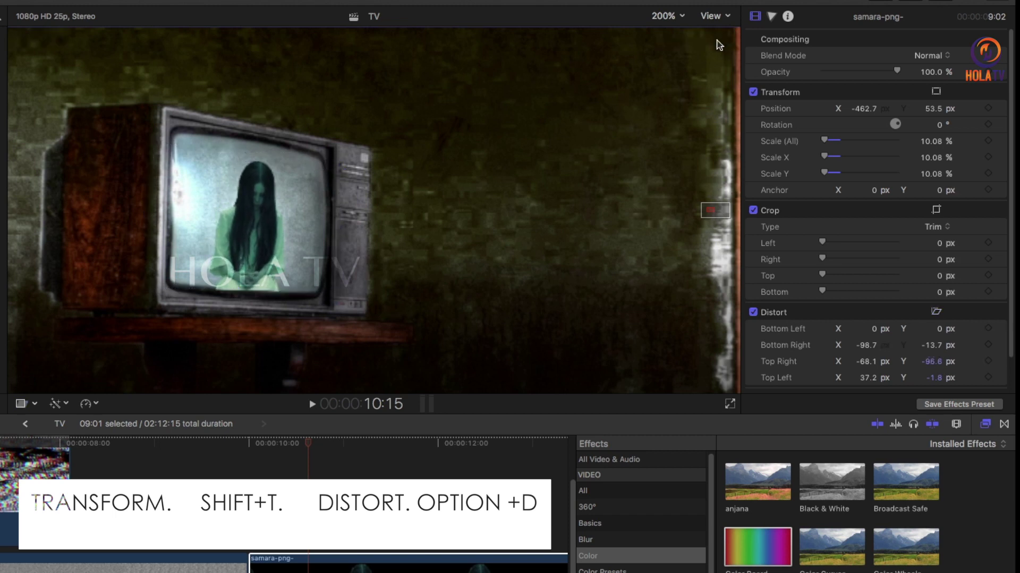
# - Find the Bad TV effect by searching all video and audio effects for "BAD", and apply it to the samara-png- clip
pyautogui.click(683, 21)
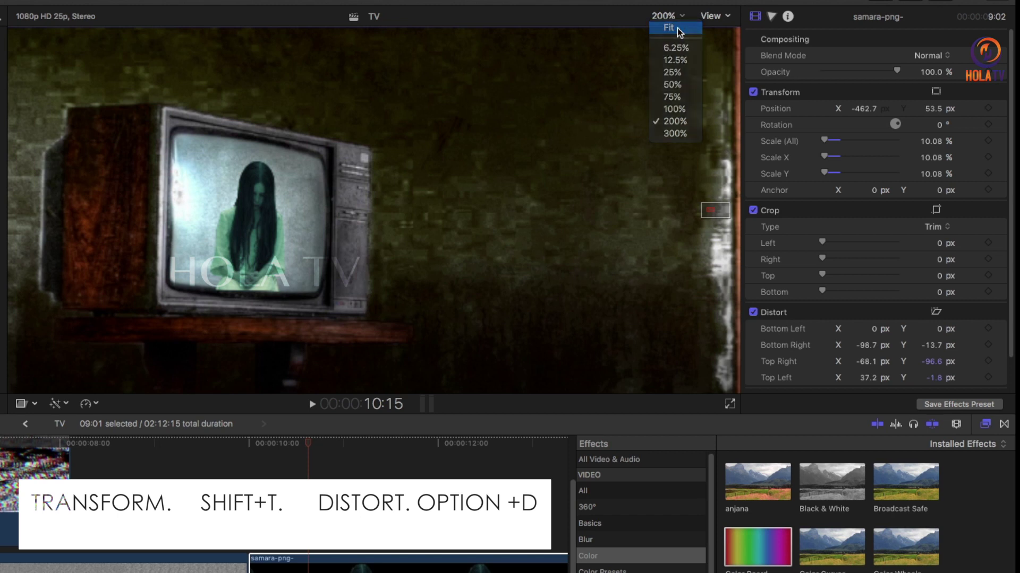
pyautogui.click(677, 29)
pyautogui.moveTo(599, 281); pyautogui.dragTo(682, 289)
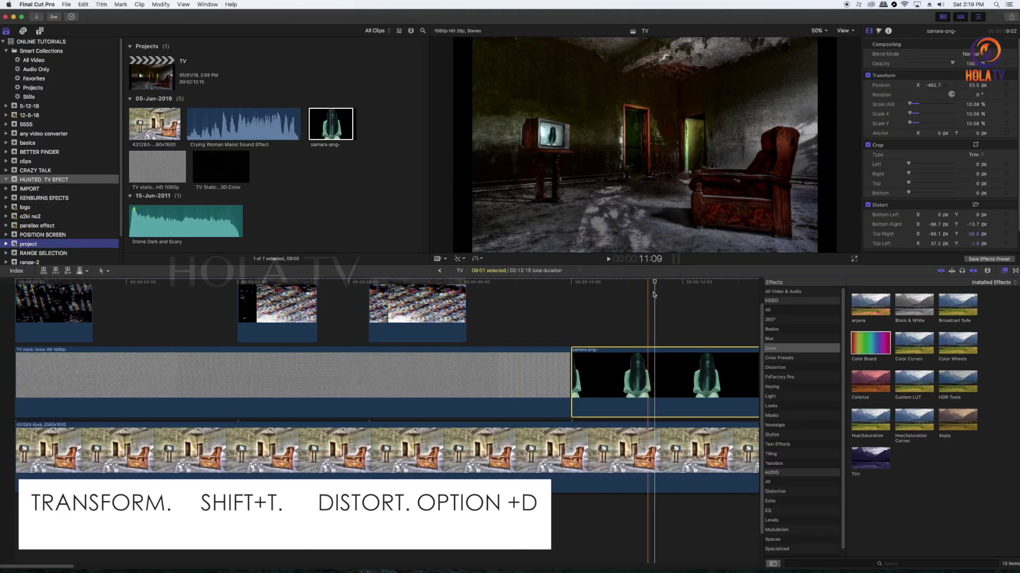
pyautogui.hscroll(5, 653, 291)
pyautogui.click(553, 297)
pyautogui.click(820, 564)
pyautogui.write('B')
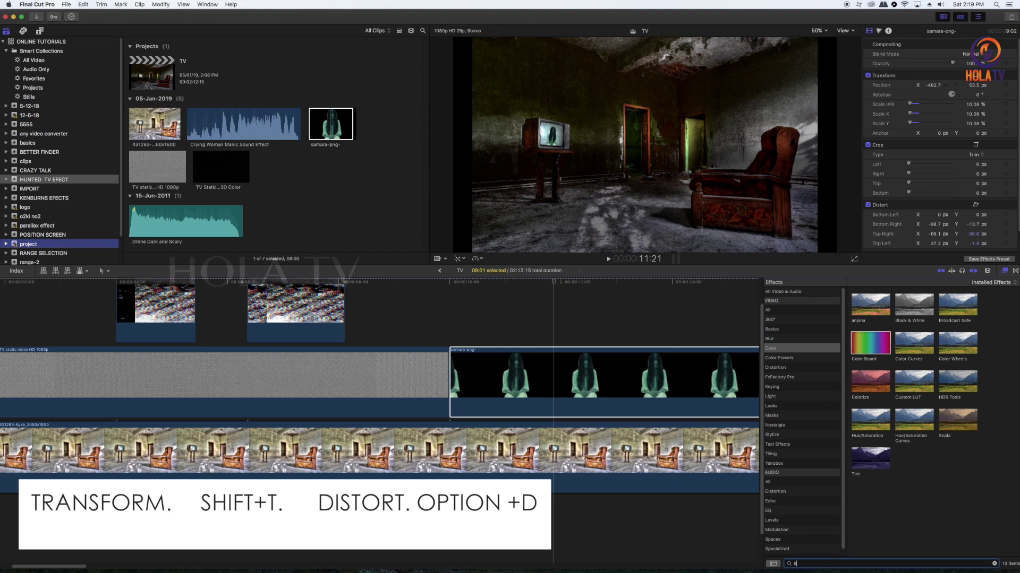
pyautogui.write('O')
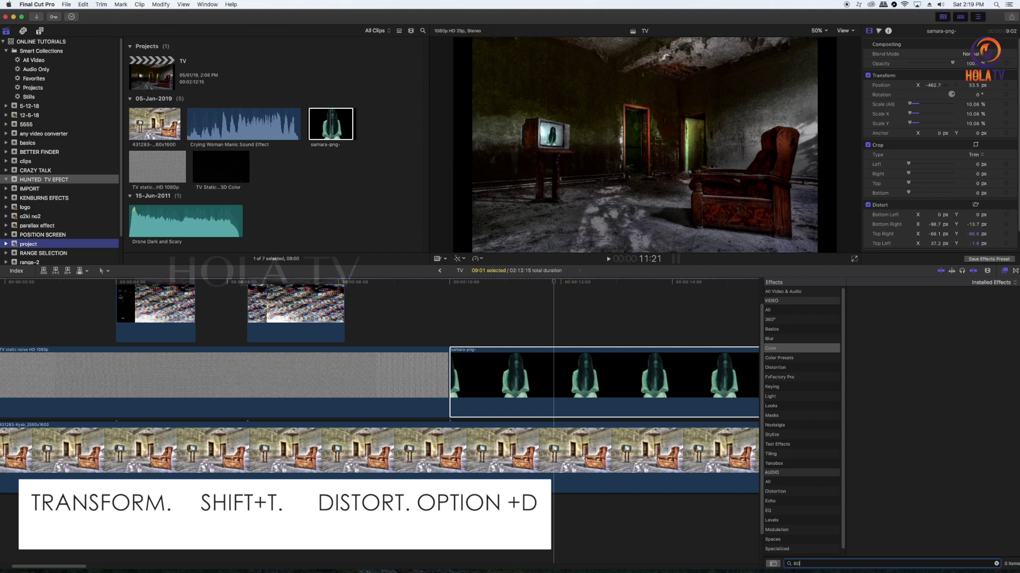
pyautogui.press('BackSpace')
pyautogui.scroll(-1, 841, 481)
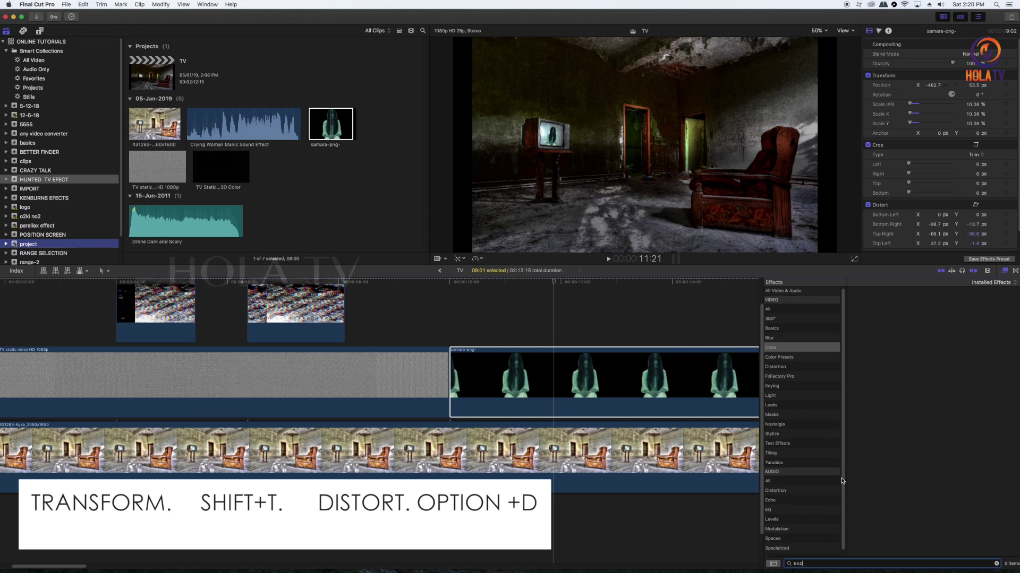
pyautogui.click(792, 294)
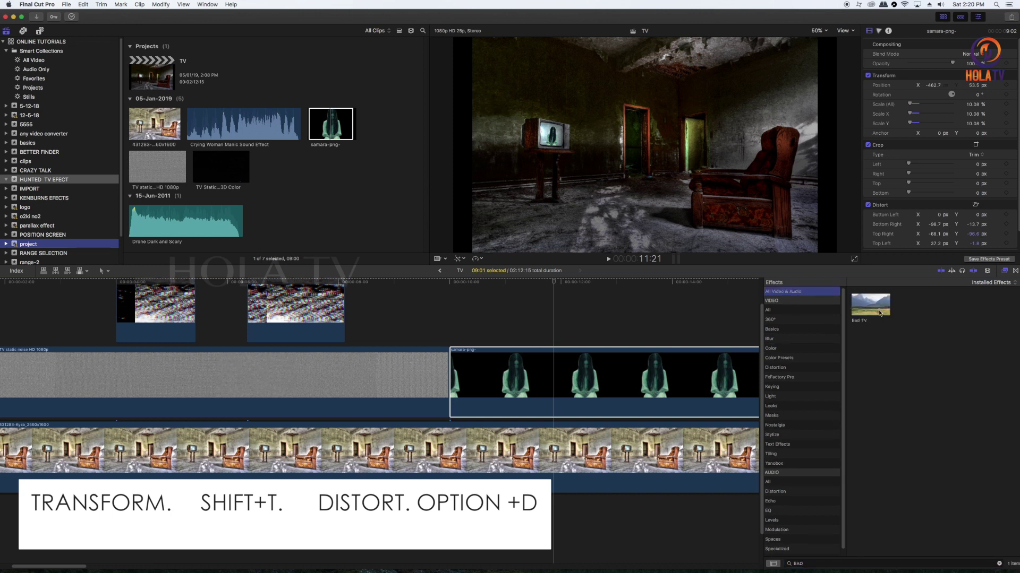
pyautogui.moveTo(871, 311); pyautogui.dragTo(550, 339)
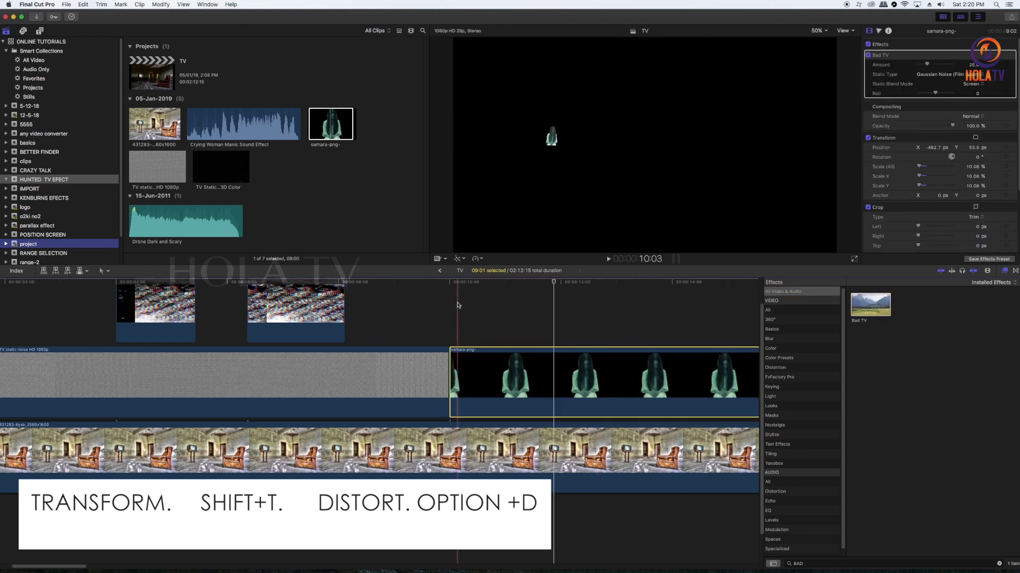
# - Play the ghost clip from about 10:00 to review the Bad TV effect, and fit the whole timeline in view
pyautogui.click(455, 301)
pyautogui.press('space')
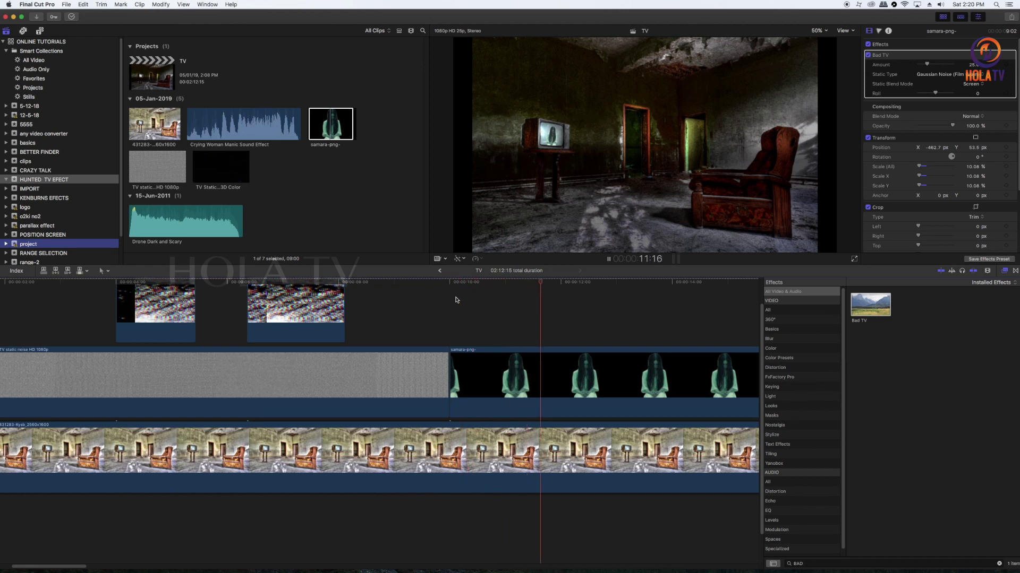
pyautogui.press('space')
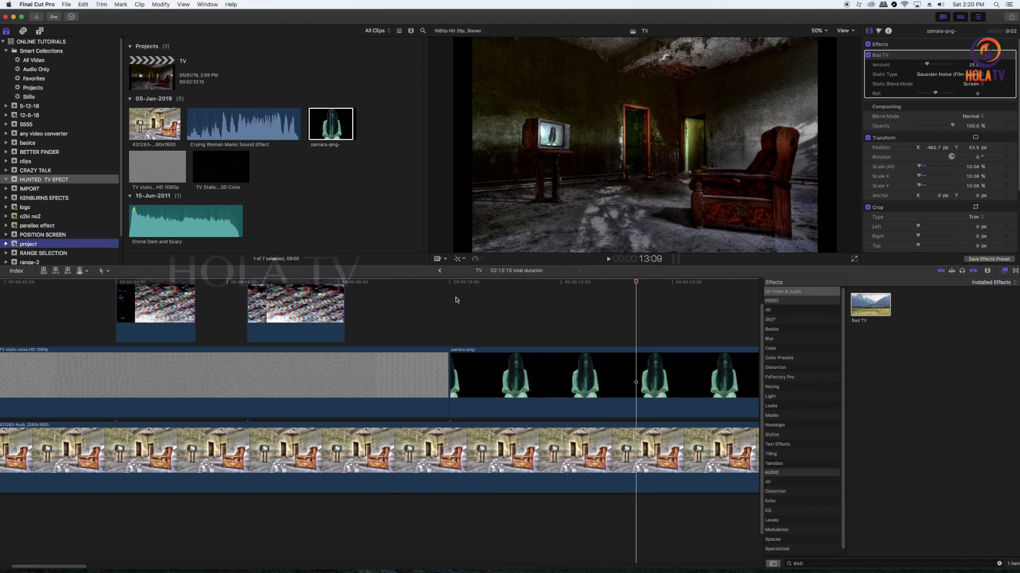
pyautogui.press('super+minus')
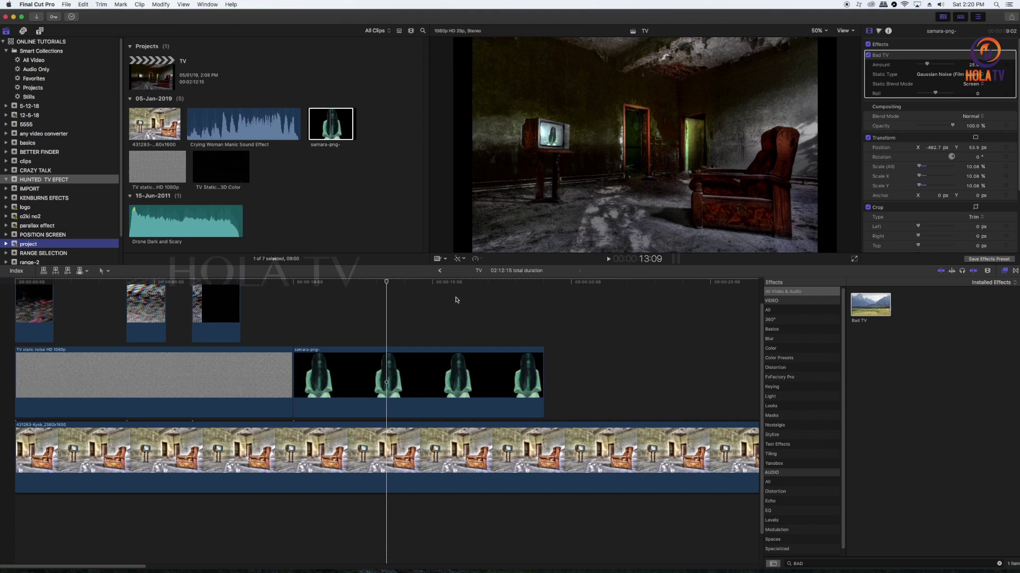
pyautogui.hotkey('shift', 'z')
pyautogui.click(11, 284)
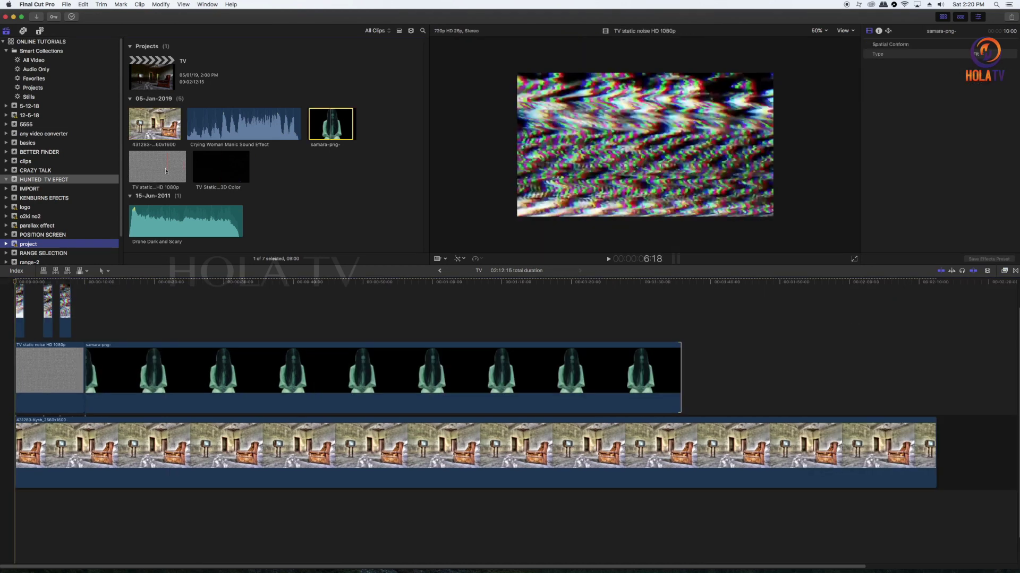
# - Add only the audio of the TV static noise HD 1080p clip below the room image at the start of the timeline
pyautogui.click(148, 171)
pyautogui.press('space')
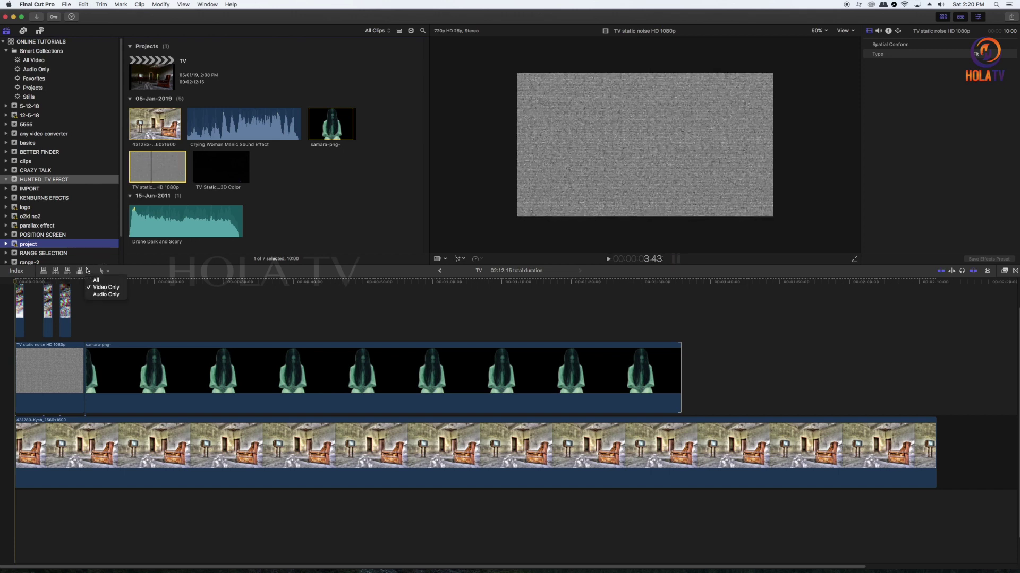
pyautogui.click(148, 166)
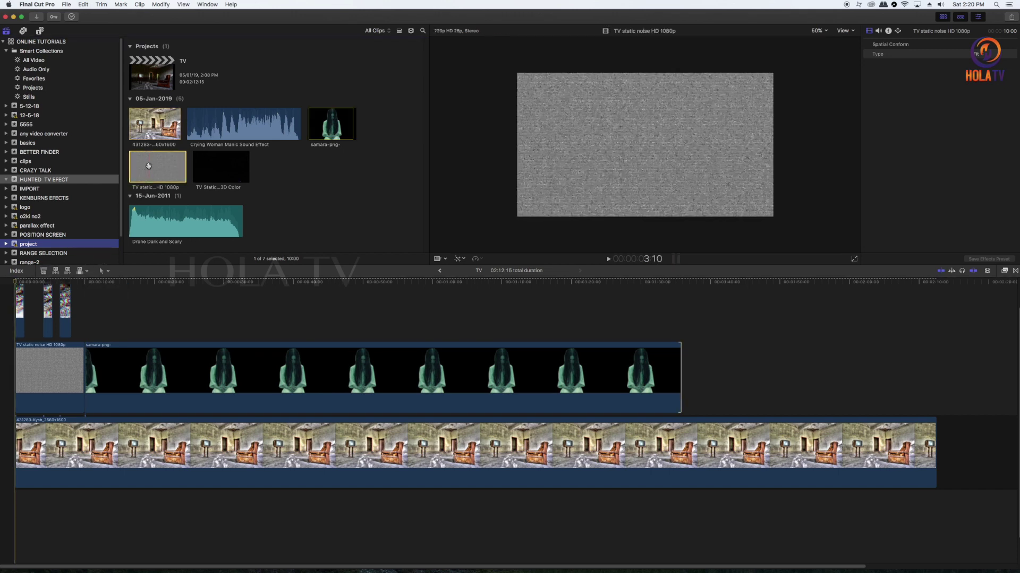
pyautogui.moveTo(113, 289); pyautogui.dragTo(24, 511)
pyautogui.moveTo(12, 508); pyautogui.dragTo(13, 507)
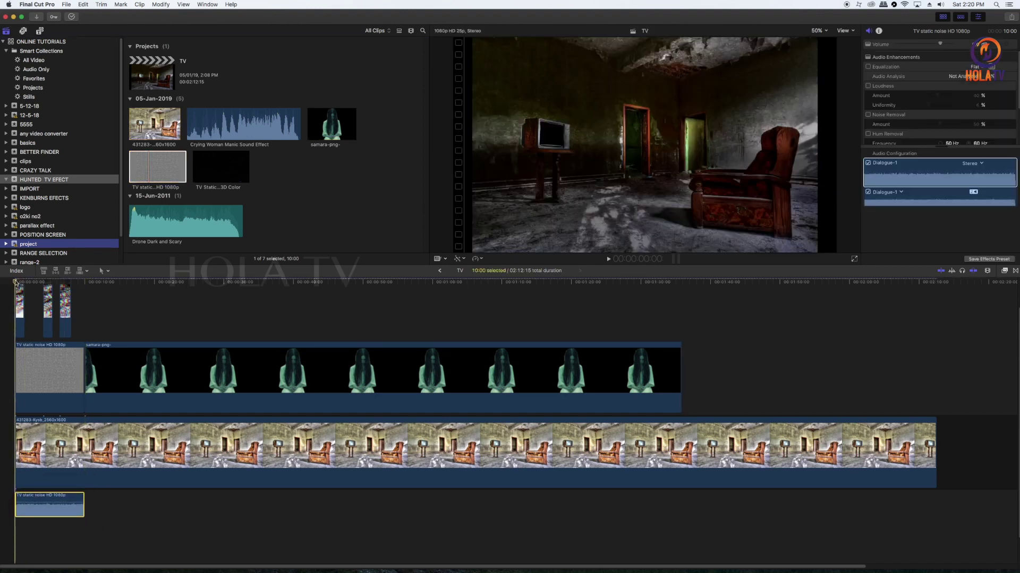
# - Lower the volume of the static noise audio slightly, playing the opening seconds before and after the change to judge the level
pyautogui.press('space')
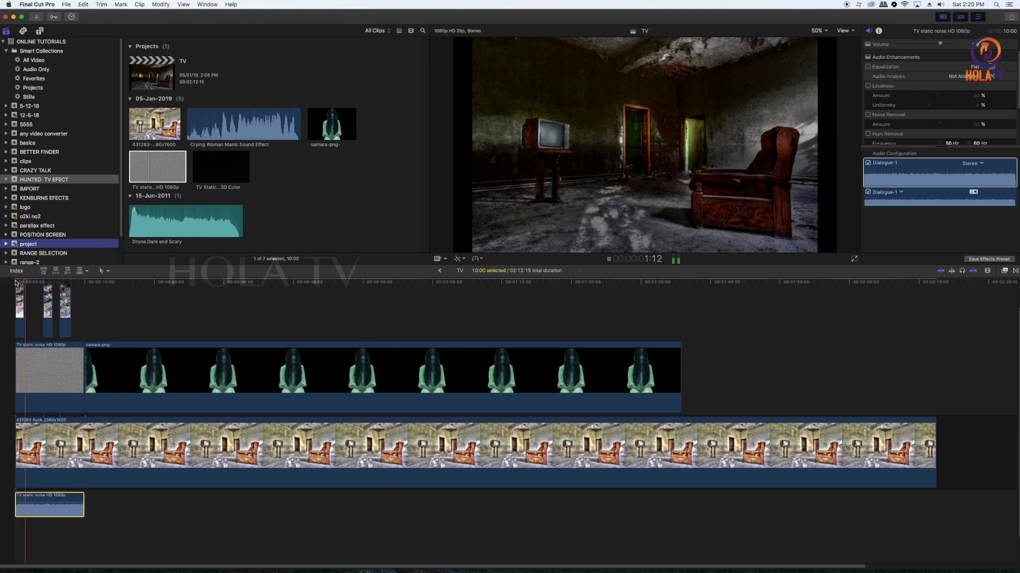
pyautogui.press('space')
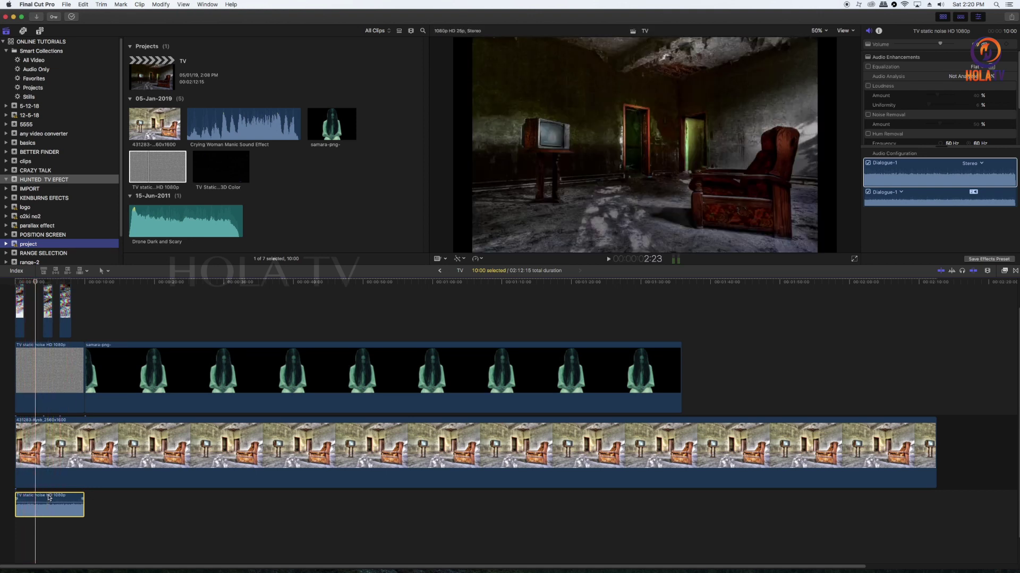
pyautogui.moveTo(942, 46); pyautogui.dragTo(933, 46)
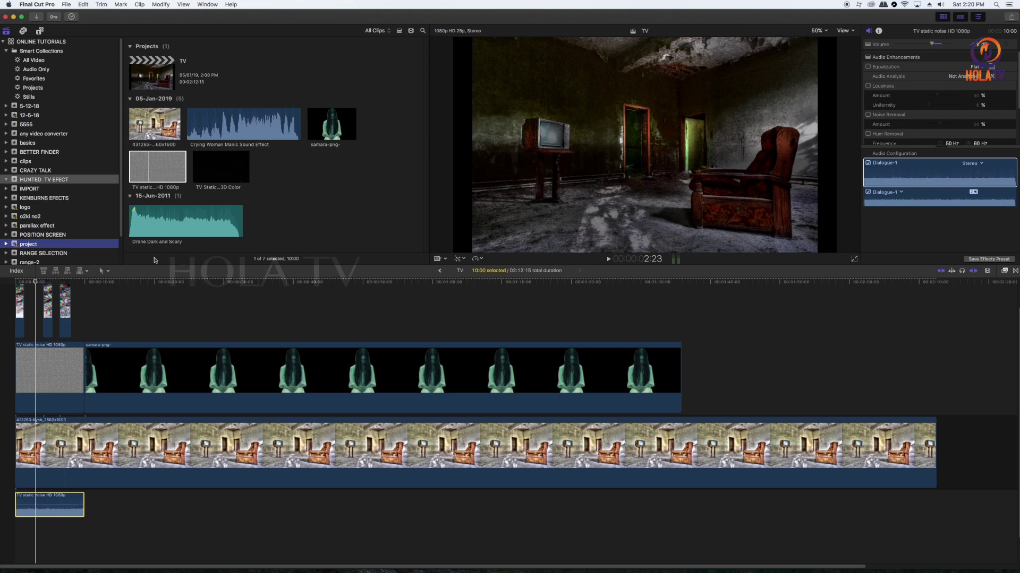
pyautogui.click(23, 282)
pyautogui.press('space')
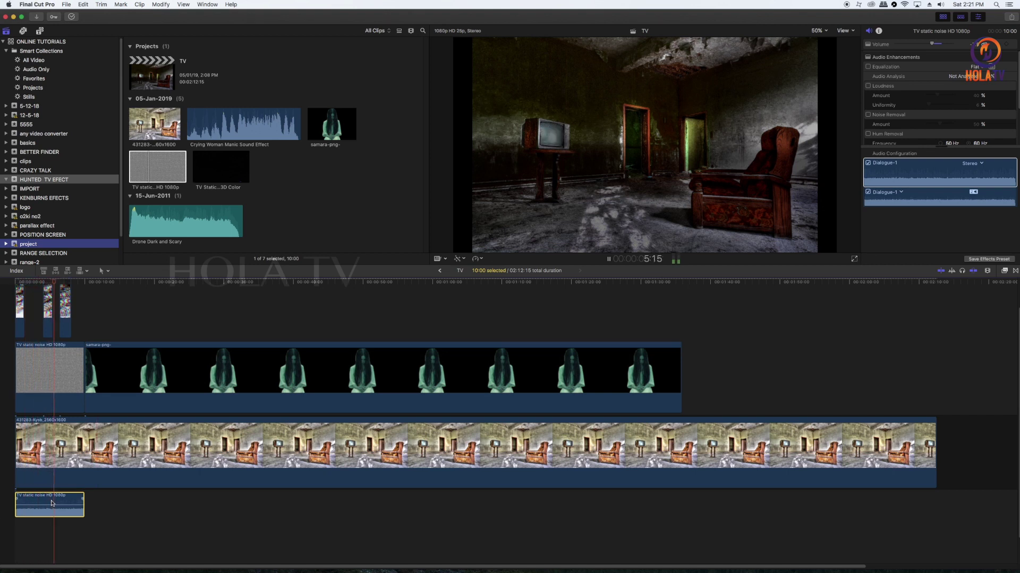
pyautogui.press('space')
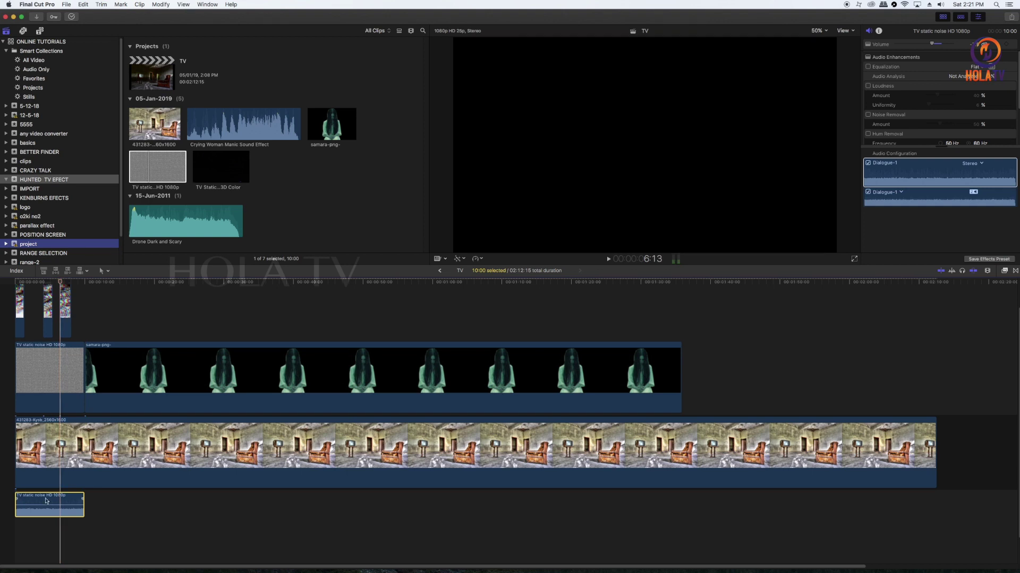
pyautogui.click(54, 281)
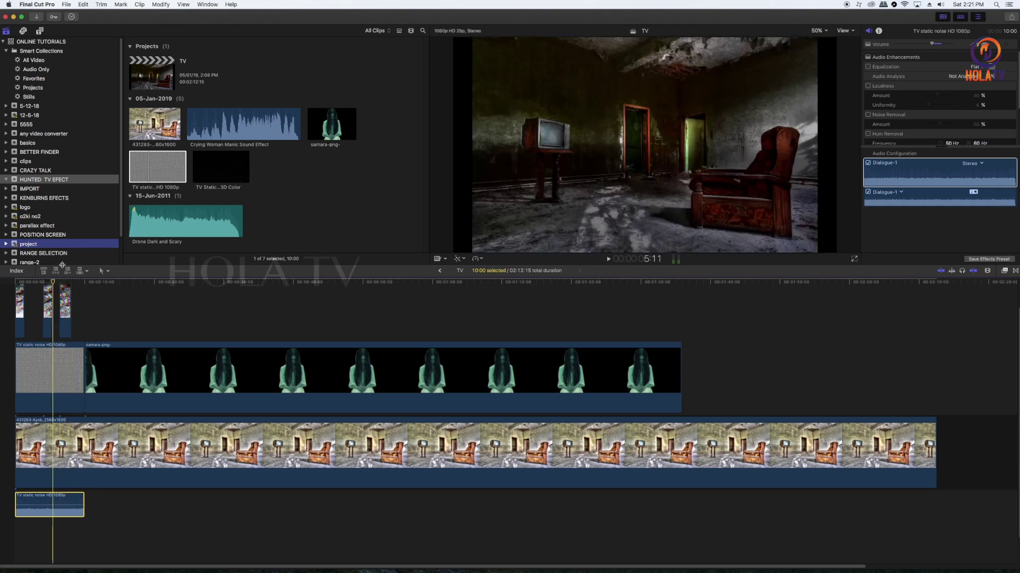
# - Search the Sound Effects library for "SCARY" and select Drone Dark and Scary
pyautogui.click(23, 32)
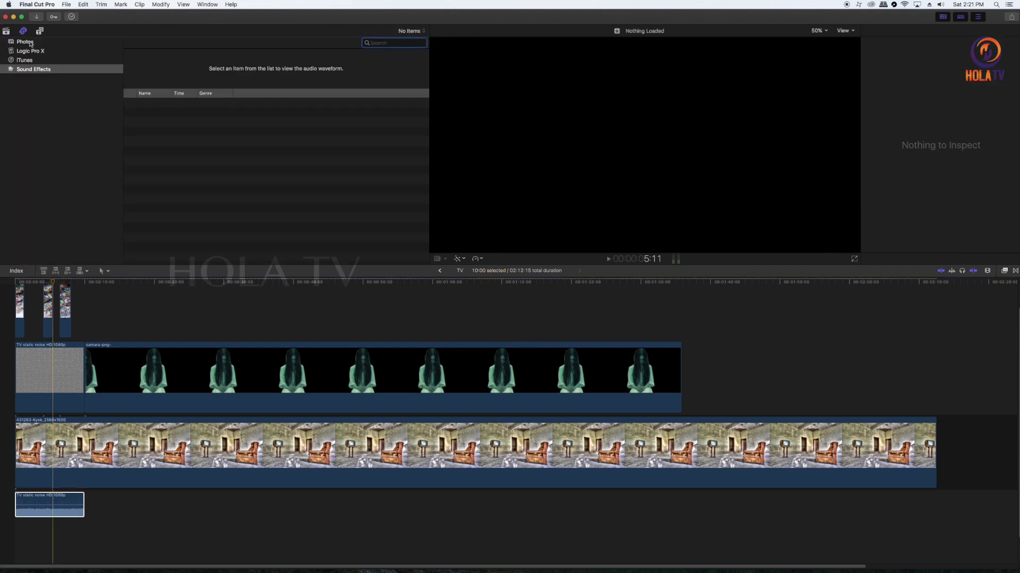
pyautogui.click(46, 71)
pyautogui.click(400, 43)
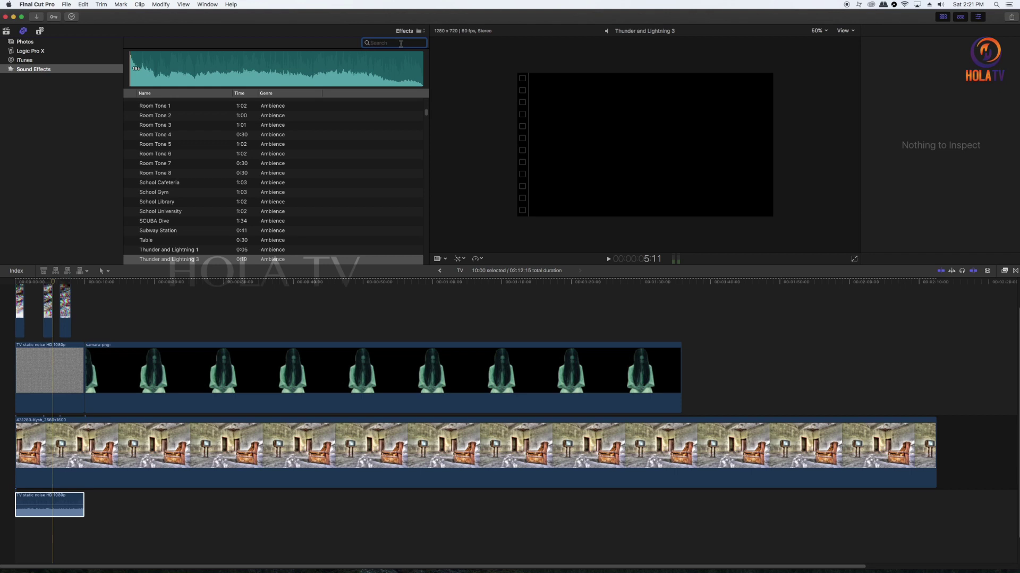
pyautogui.write('SCARY')
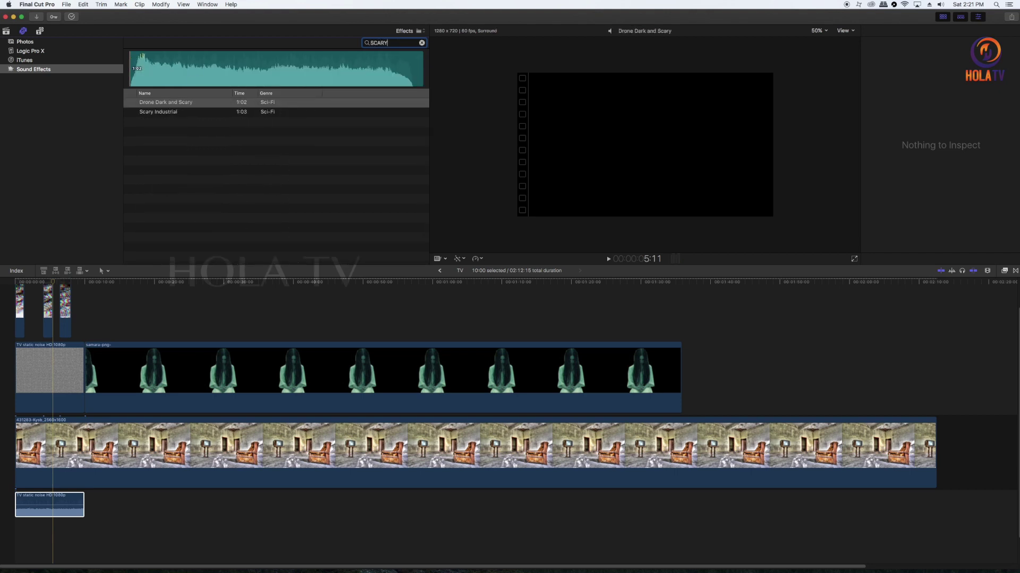
pyautogui.click(196, 103)
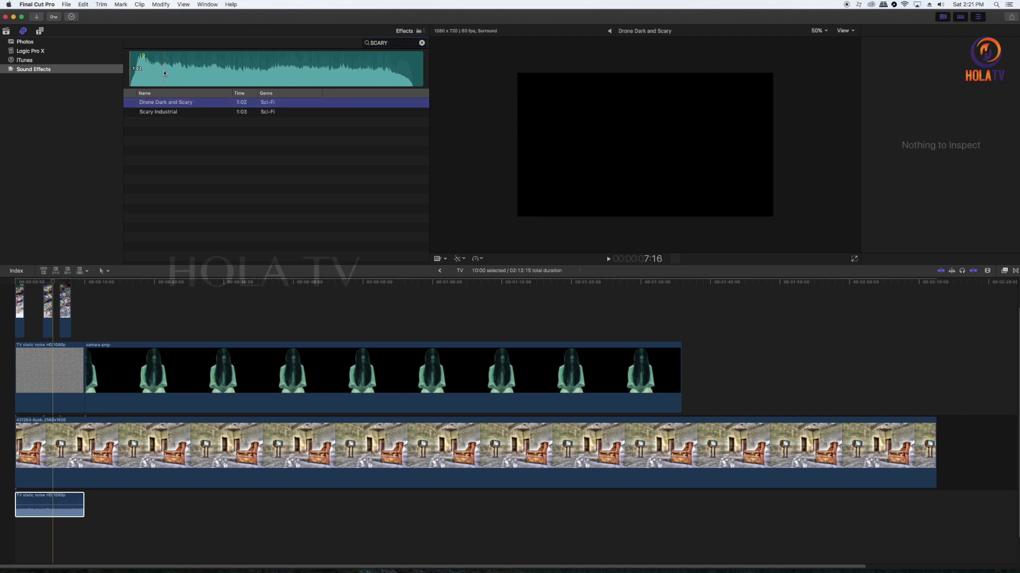
# - Preview the Drone Dark and Scary sound and add it at the start of the timeline below the static noise audio
pyautogui.click(139, 71)
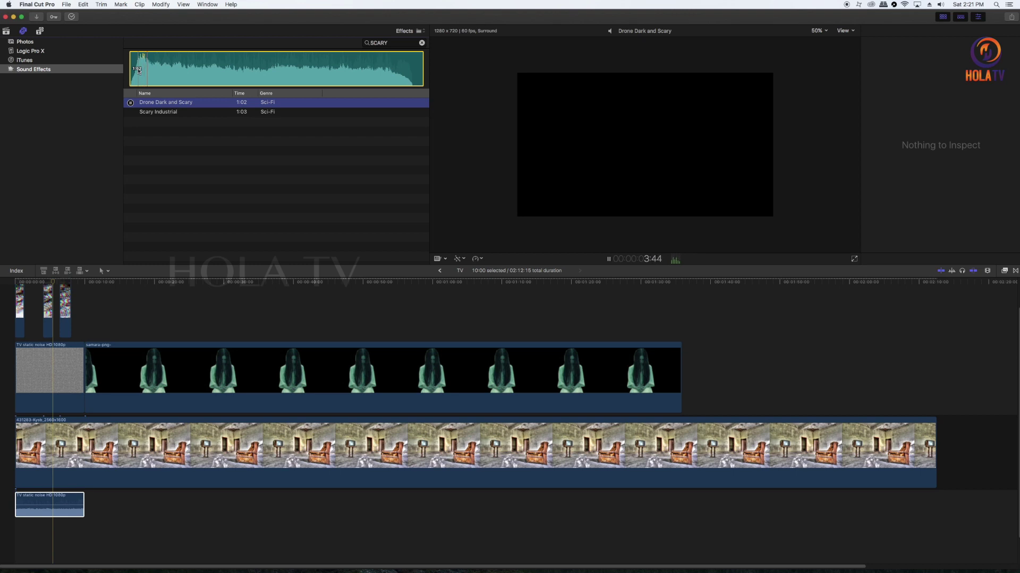
pyautogui.press('space')
pyautogui.click(144, 69)
pyautogui.moveTo(163, 65); pyautogui.dragTo(15, 534)
# - Play the timeline from the start to just past 10:00 to hear the drone together with the static noise
pyautogui.click(16, 283)
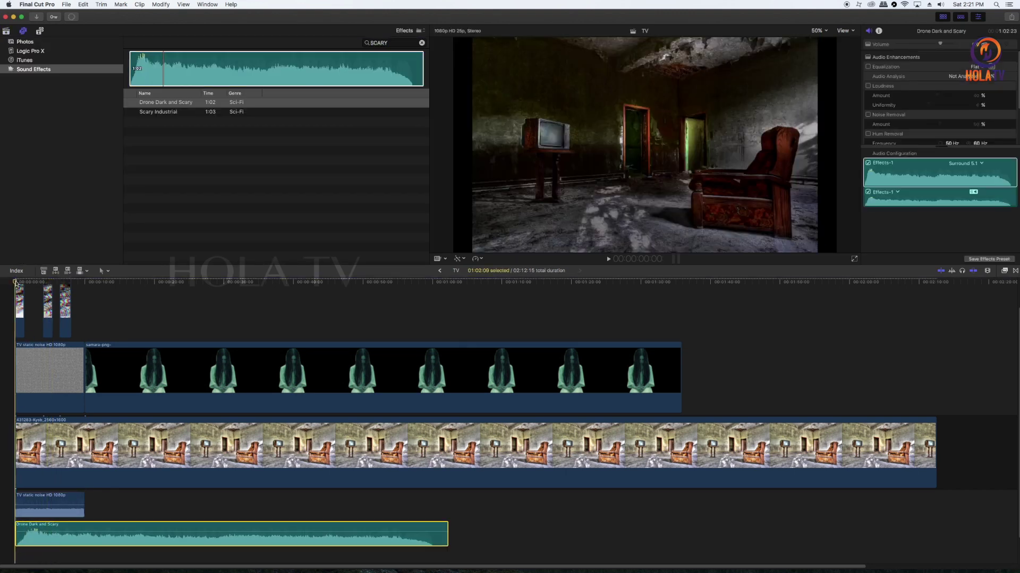
pyautogui.press('space')
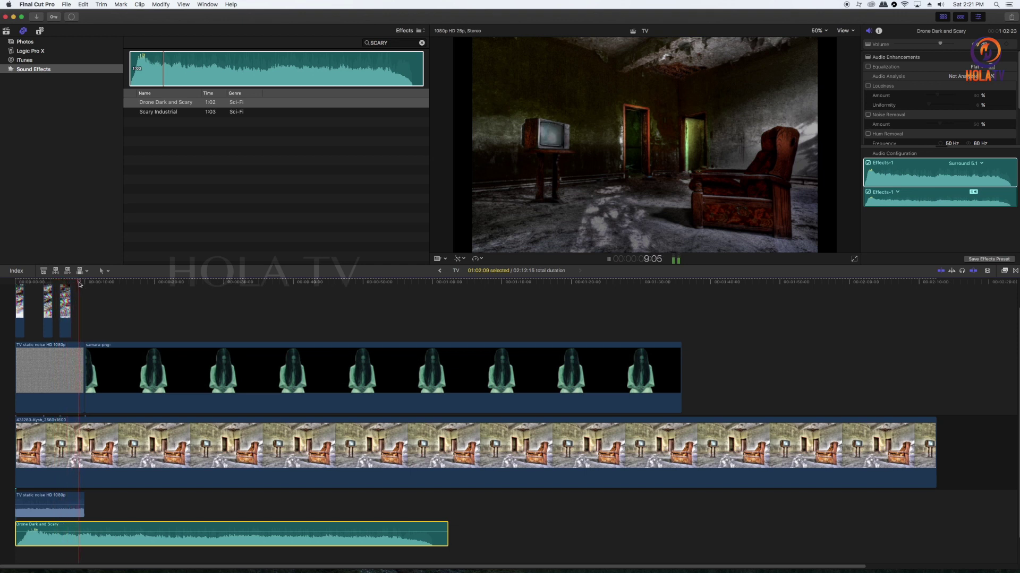
pyautogui.press('space')
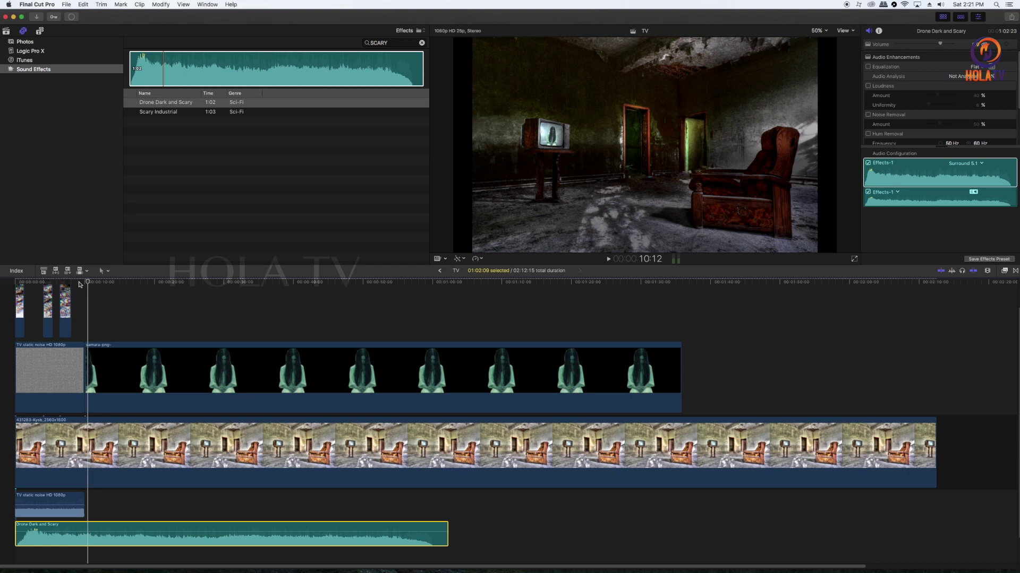
# - Preview the Crying Woman Manic Sound Effect from the event's clips and add it at 10:00, right after the static noise audio
pyautogui.click(81, 283)
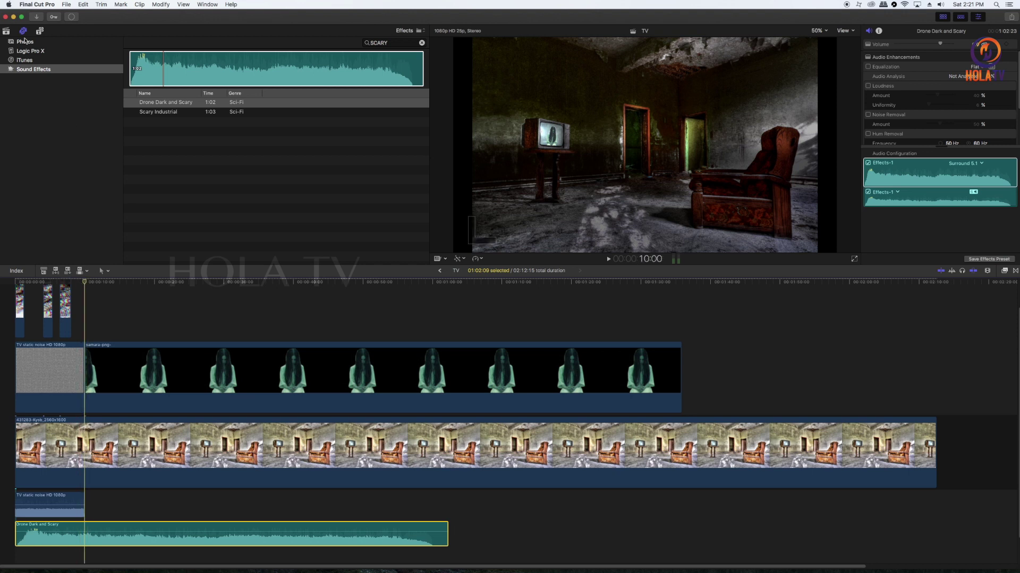
pyautogui.click(7, 31)
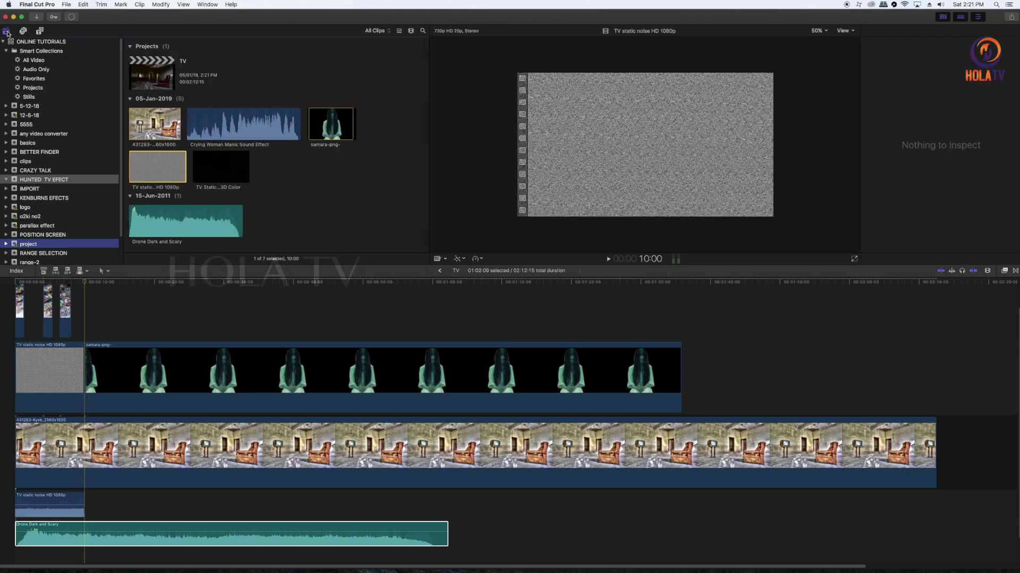
pyautogui.click(201, 130)
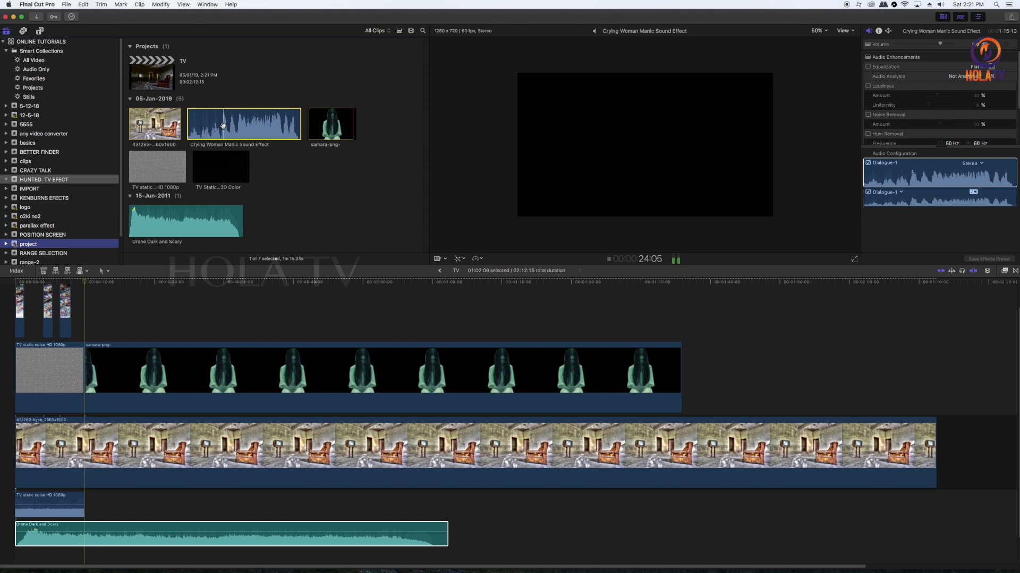
pyautogui.moveTo(235, 128); pyautogui.dragTo(105, 493)
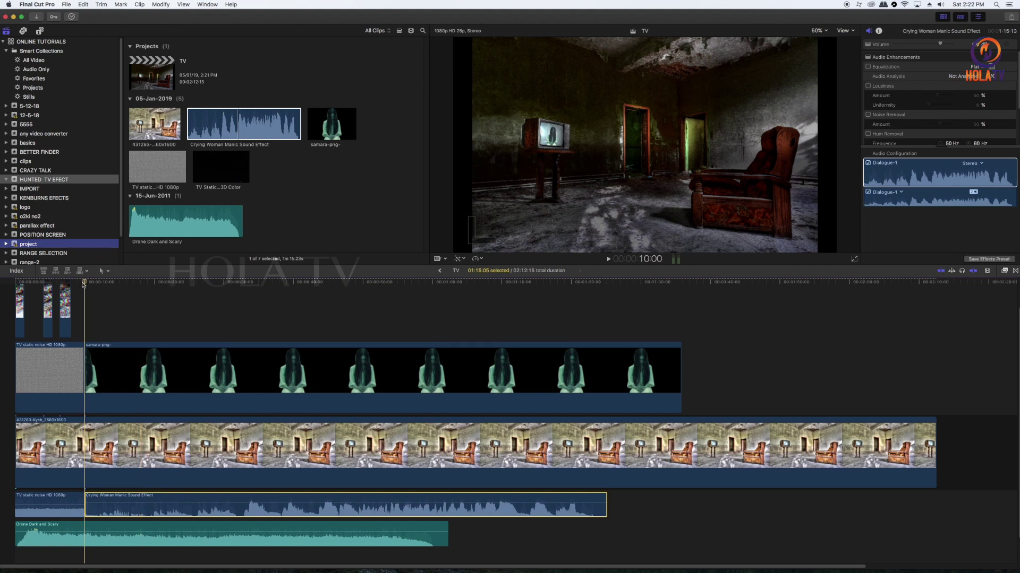
# - Play the project from the beginning in full screen to review the finished haunted TV effect
pyautogui.click(97, 282)
pyautogui.moveTo(85, 284); pyautogui.dragTo(13, 284)
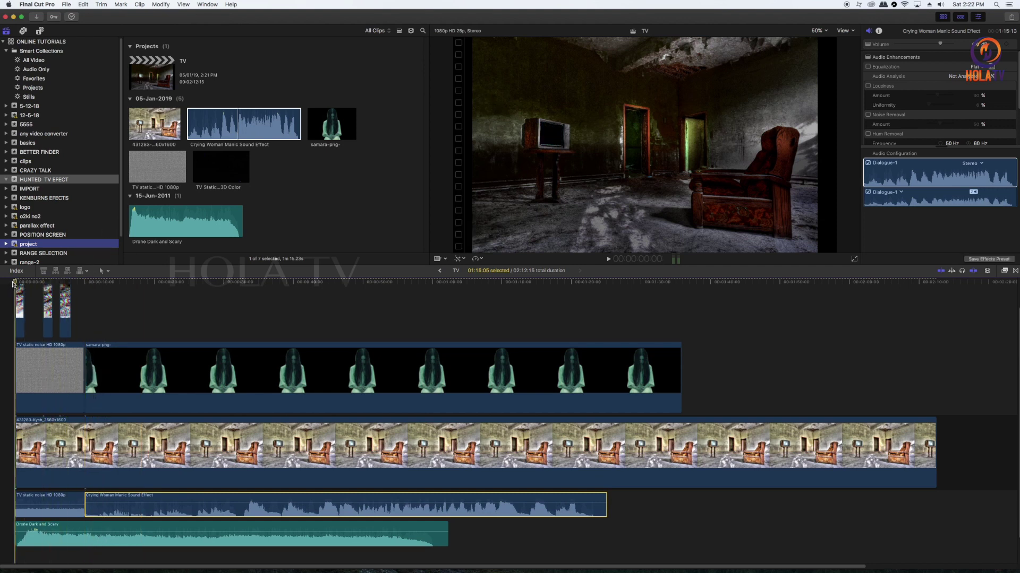
pyautogui.press('space')
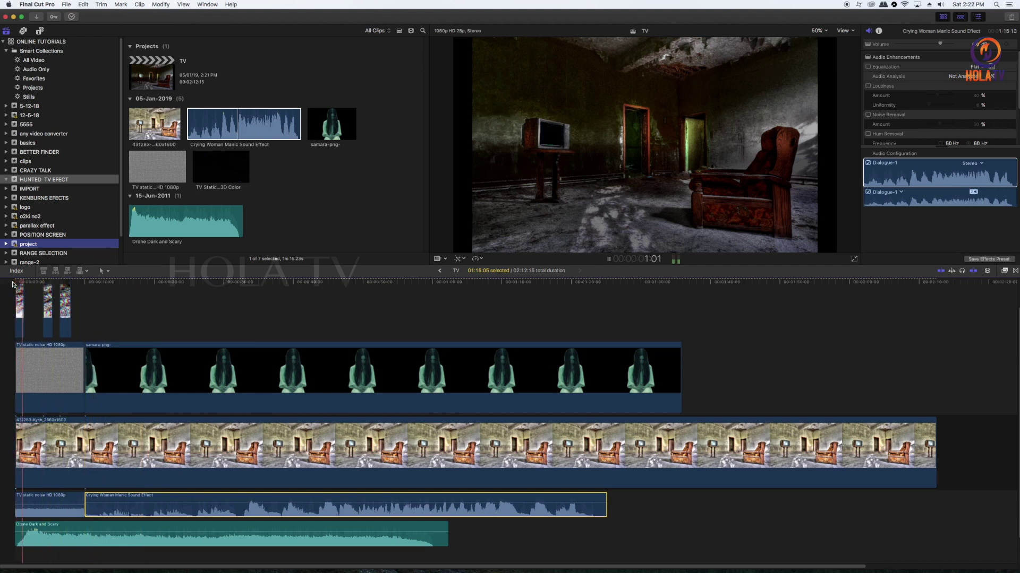
pyautogui.press('super+shift+f')
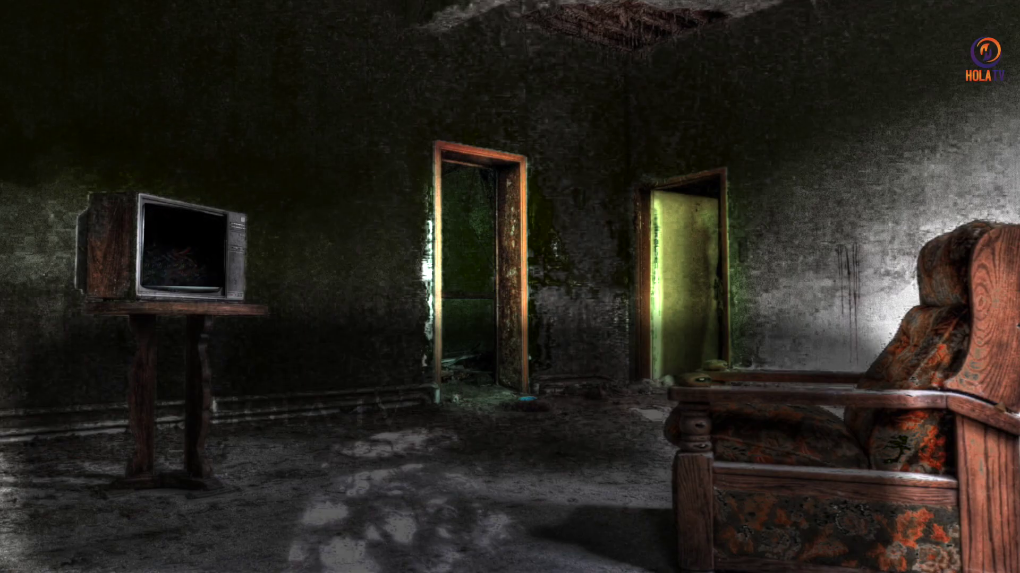